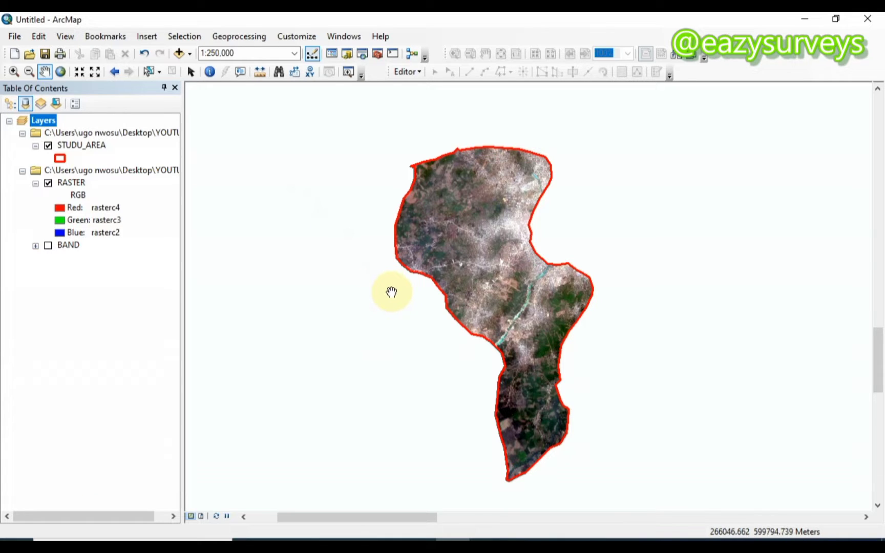
Switch to the browser page on Landsat 8 band combinations and read the Natural Color (4, 3, 2) section
scroll(426, 280, up, 1)
scroll(445, 278, down, 1)
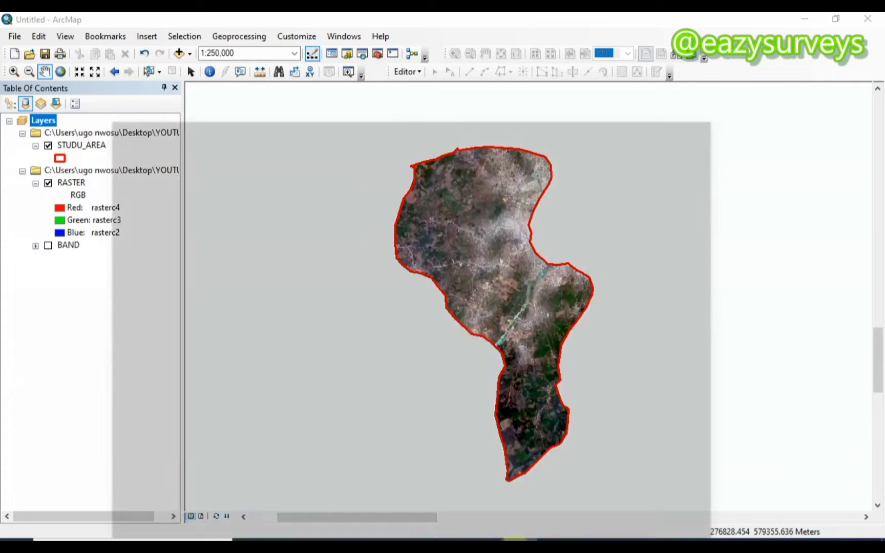
click(512, 538)
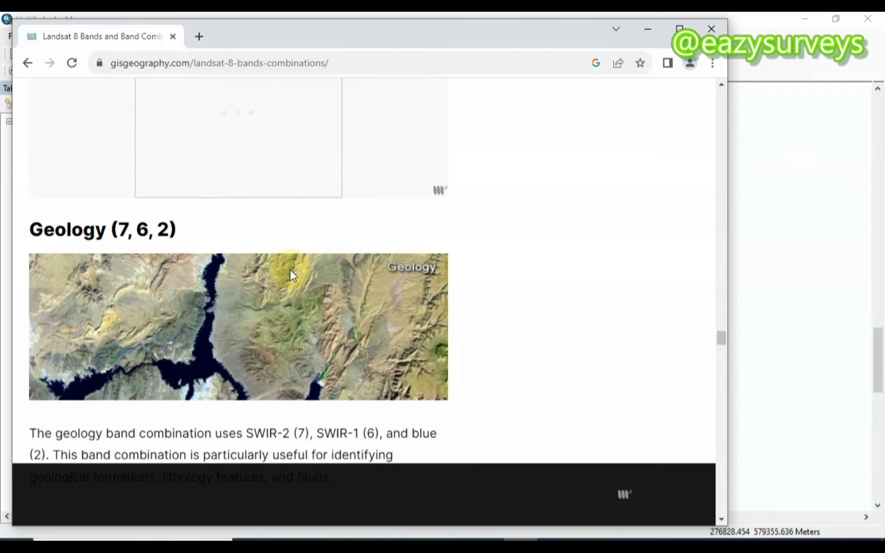
scroll(290, 269, down, 2)
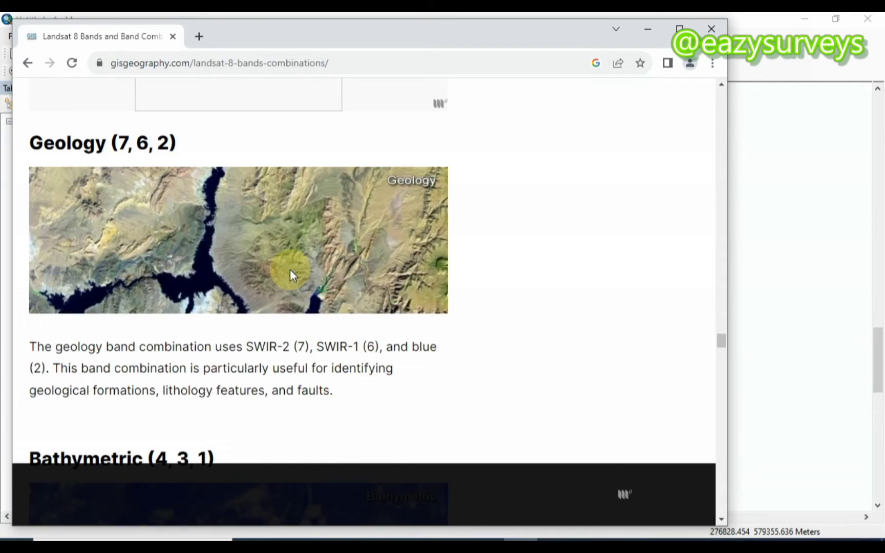
scroll(290, 269, up, 15)
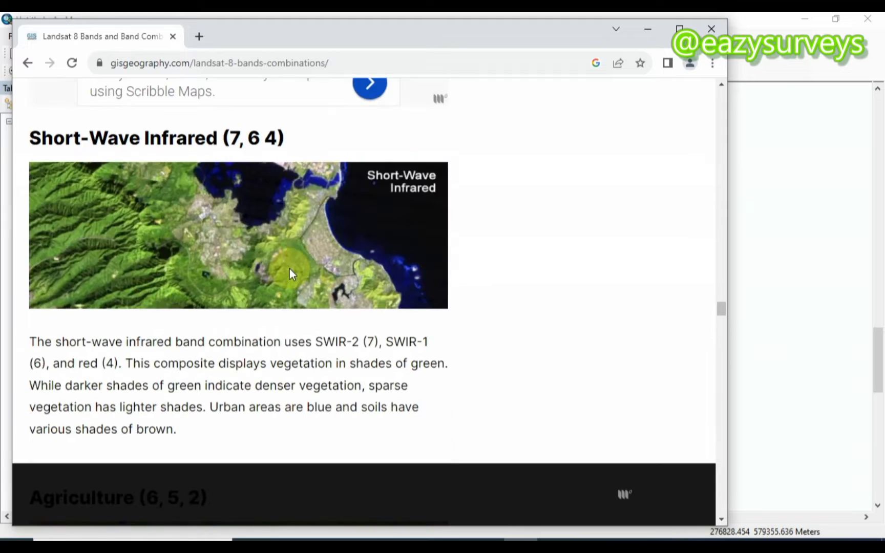
scroll(290, 269, up, 12)
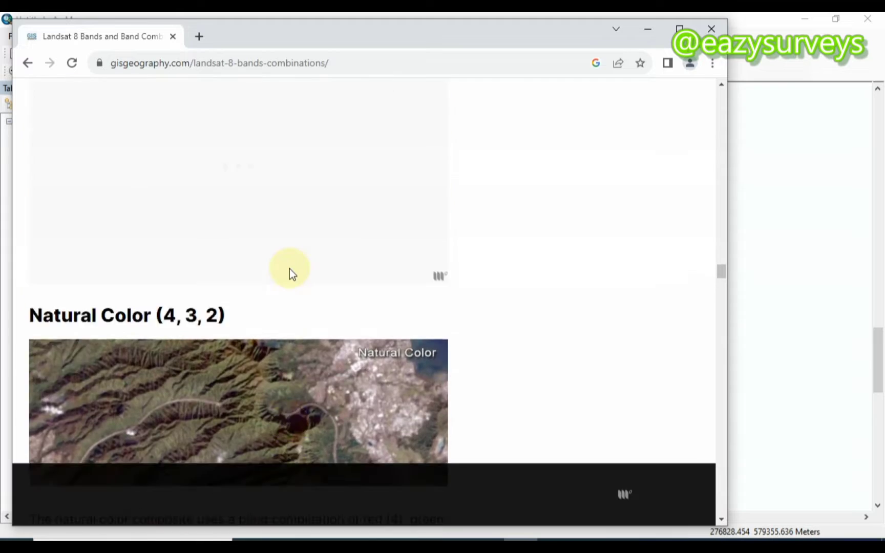
scroll(290, 269, up, 5)
scroll(290, 269, down, 11)
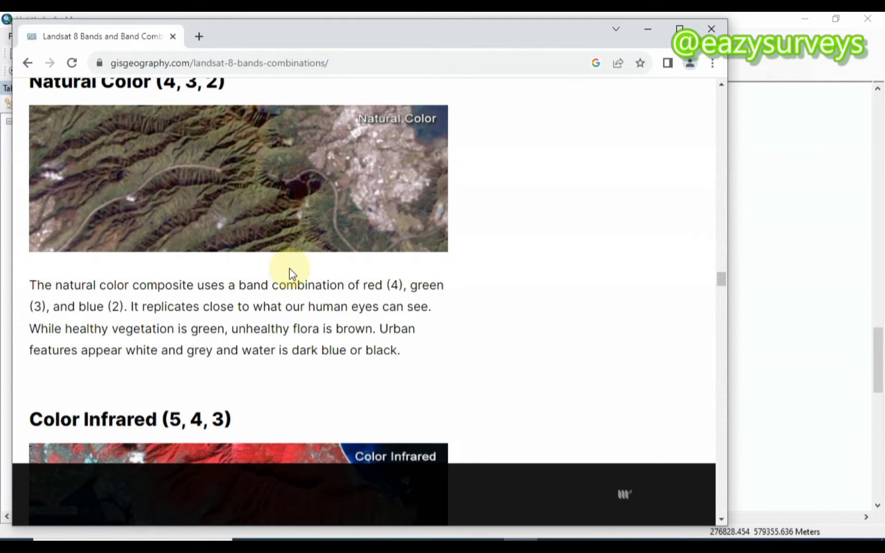
scroll(294, 262, up, 1)
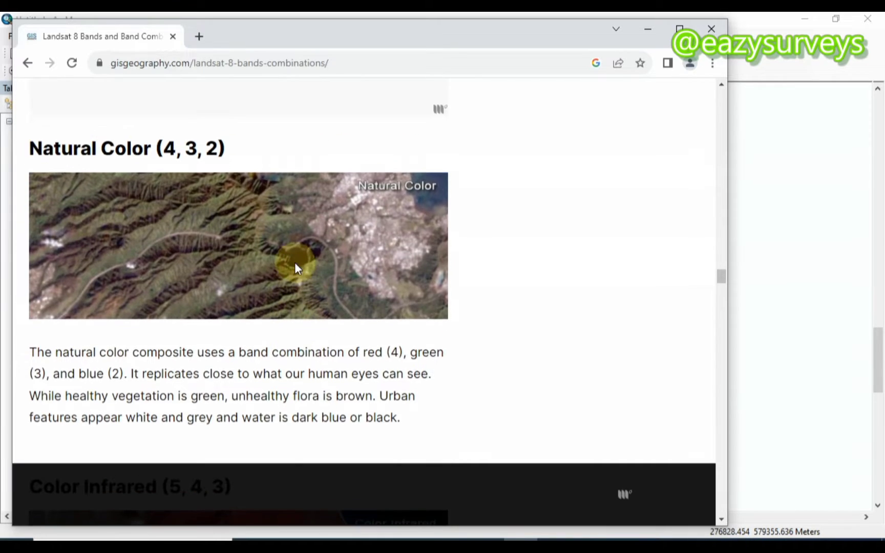
scroll(294, 262, down, 1)
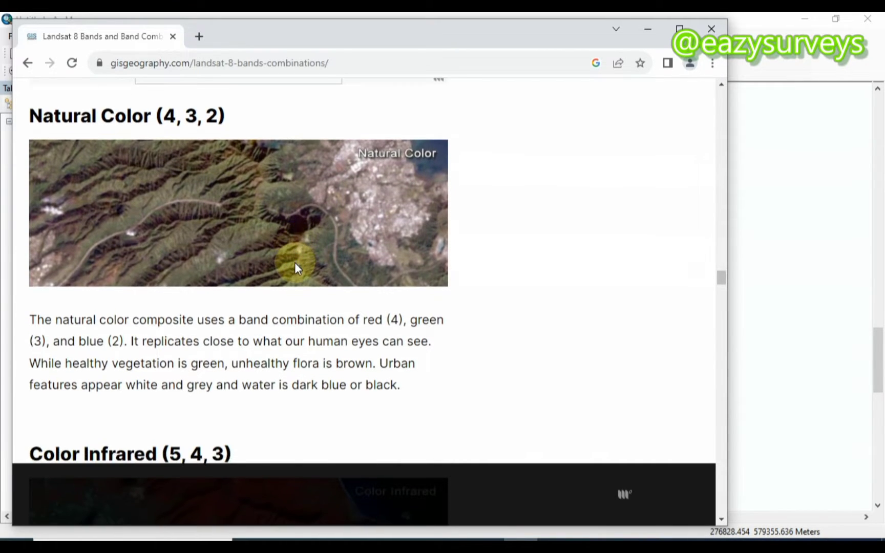
scroll(295, 263, up, 1)
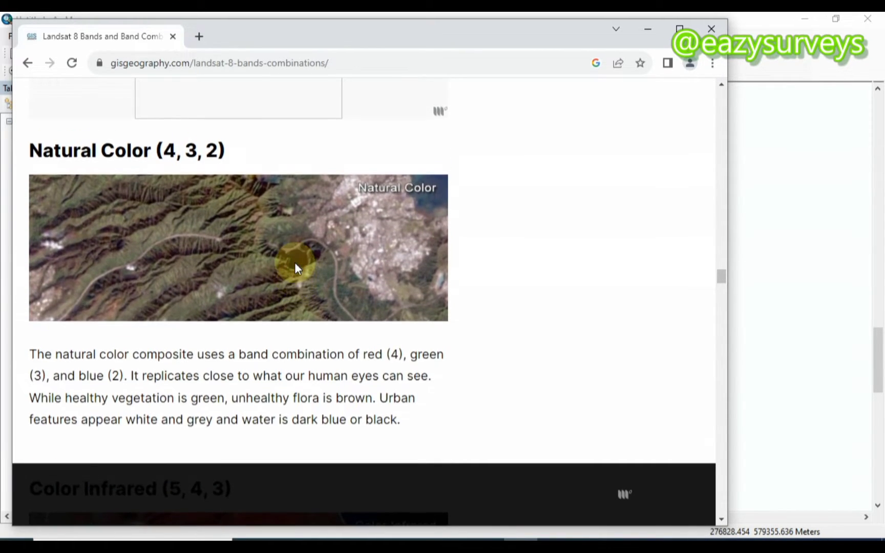
scroll(295, 263, down, 1)
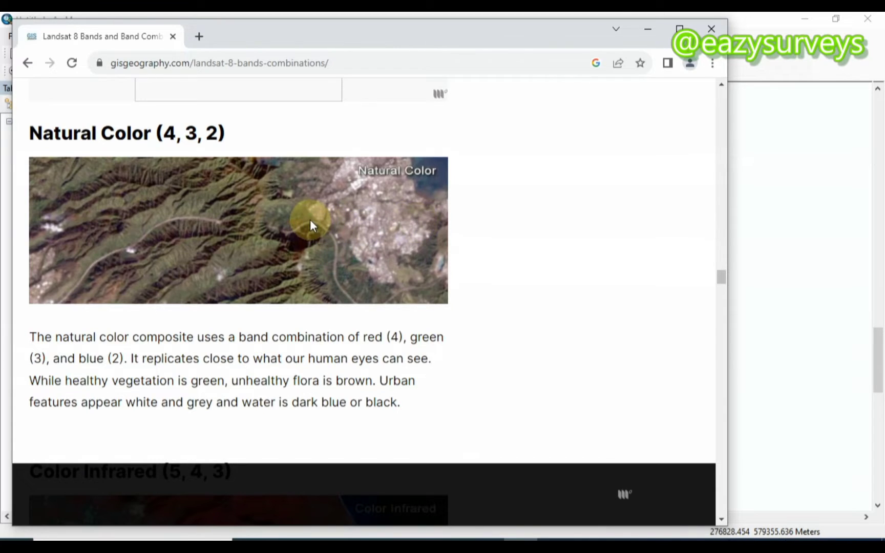
scroll(309, 225, up, 10)
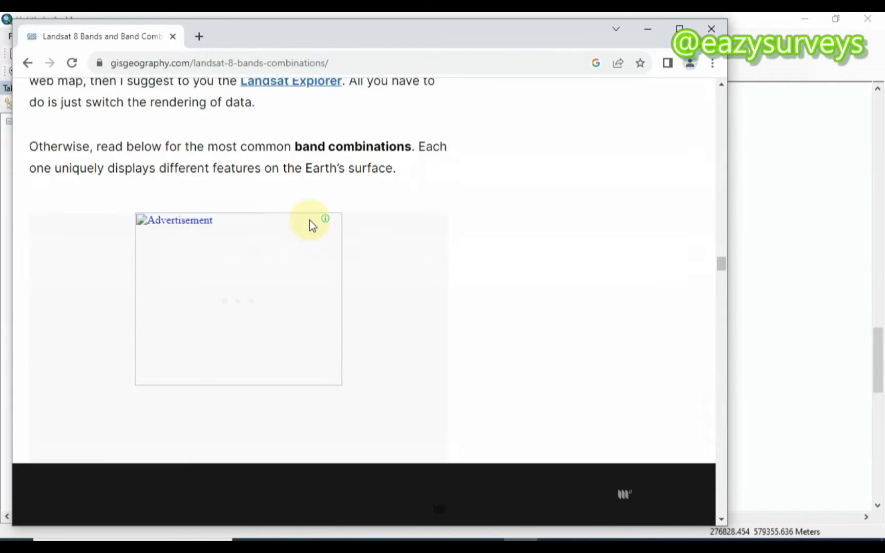
scroll(309, 221, down, 5)
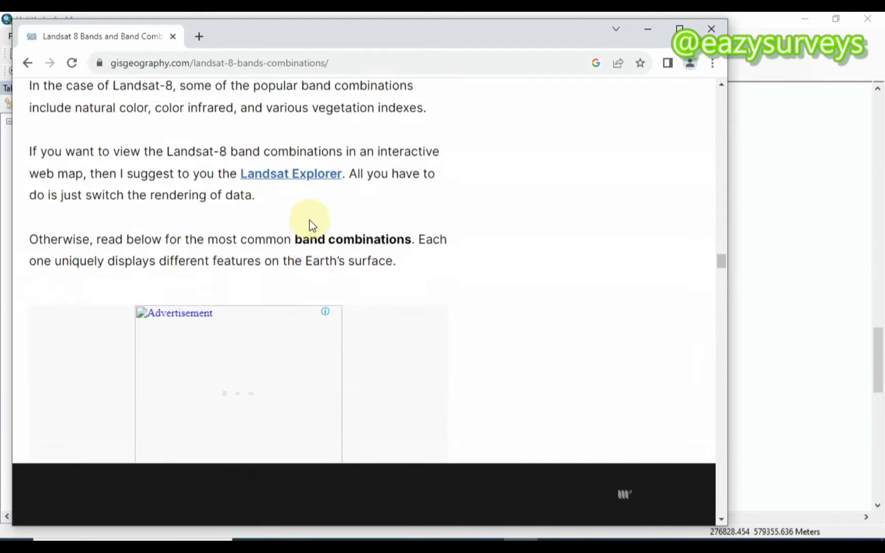
scroll(309, 220, up, 3)
scroll(309, 221, down, 10)
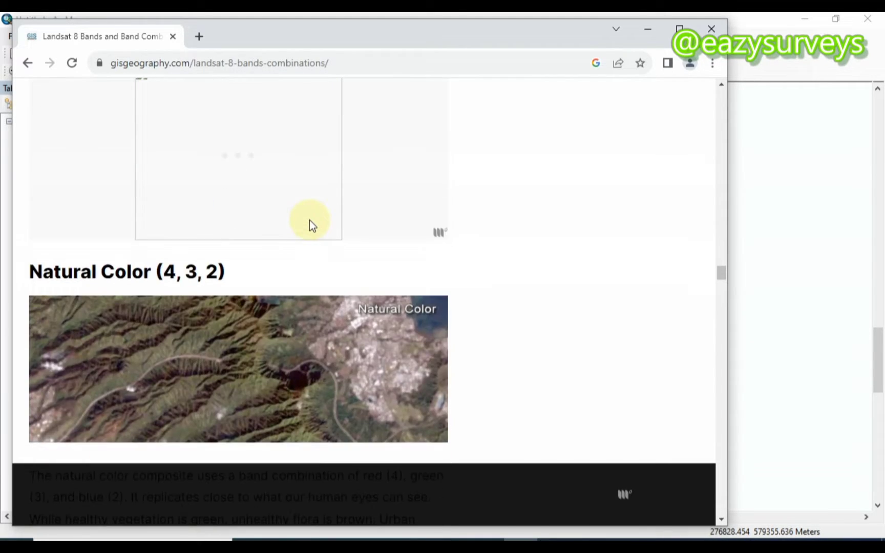
scroll(317, 224, down, 2)
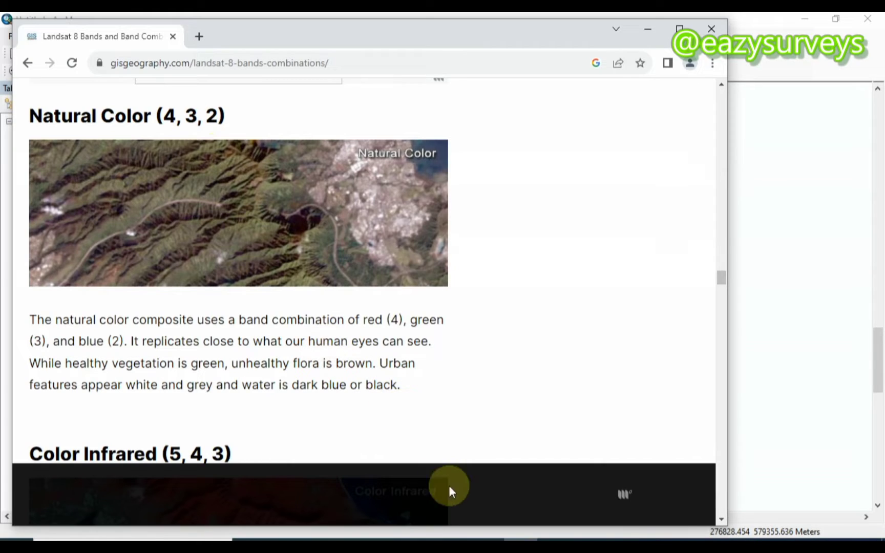
Switch to ArcMap and assign rasterc4 to red, rasterc3 to green and rasterc2 to blue in the RASTER layer
mouse_move(453, 545)
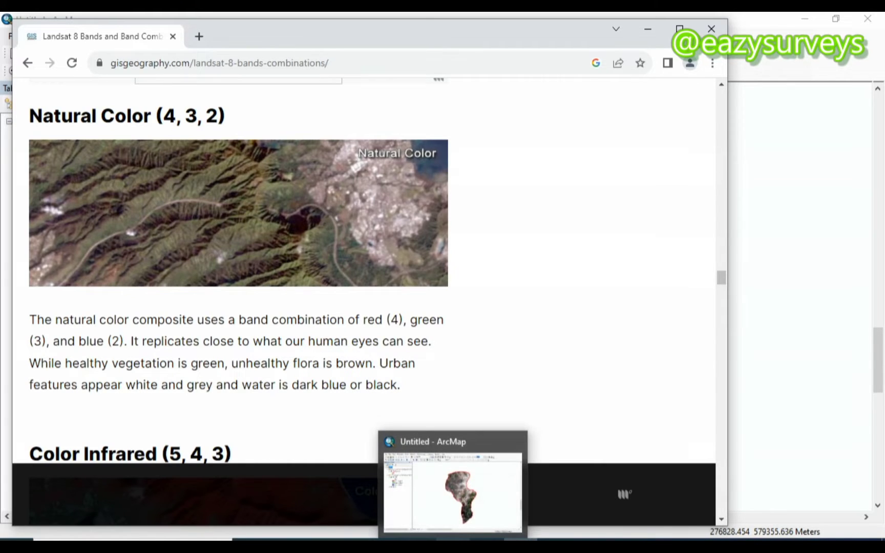
click(454, 517)
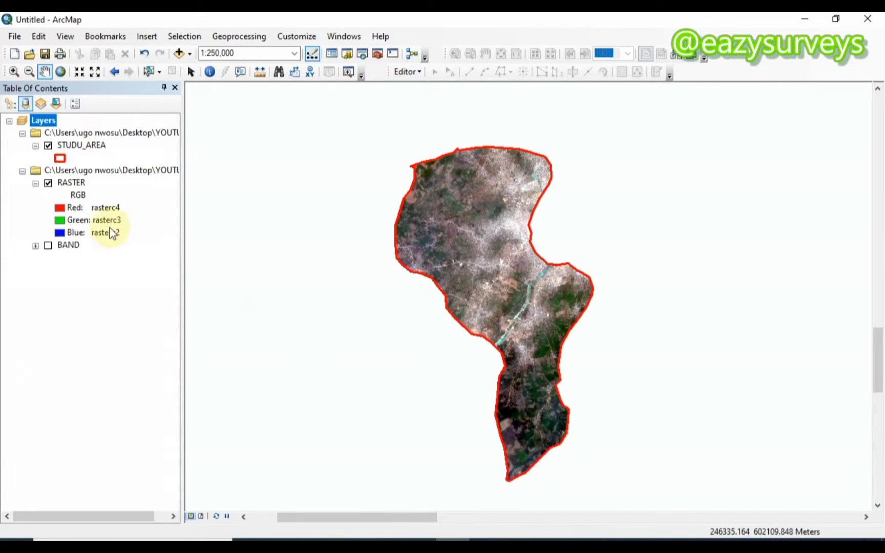
click(58, 209)
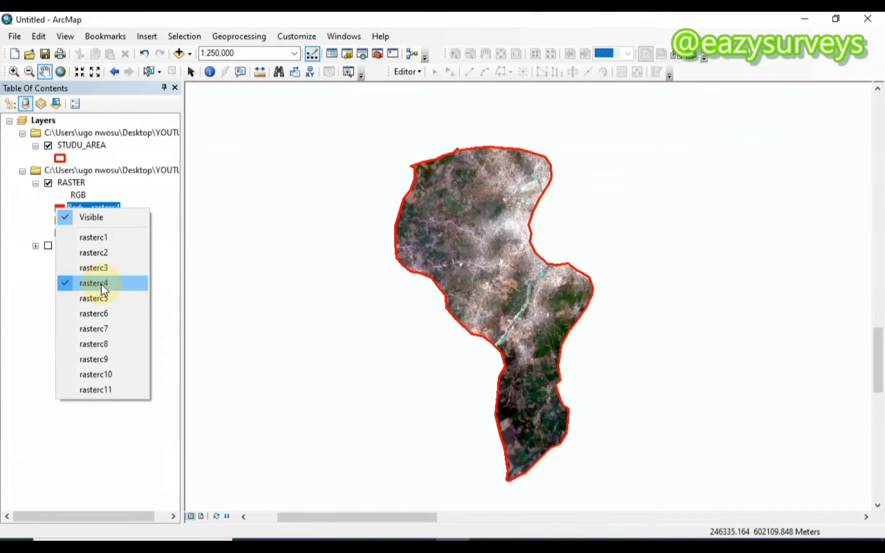
click(101, 285)
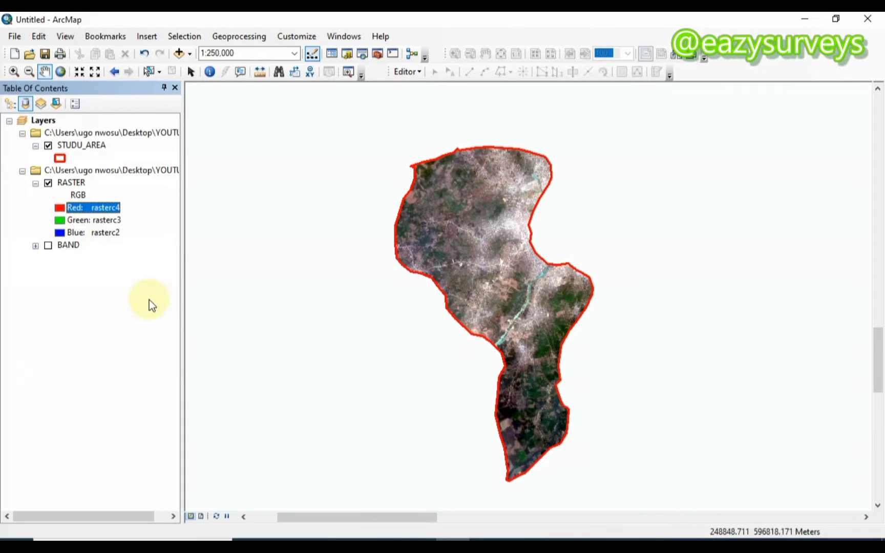
click(61, 230)
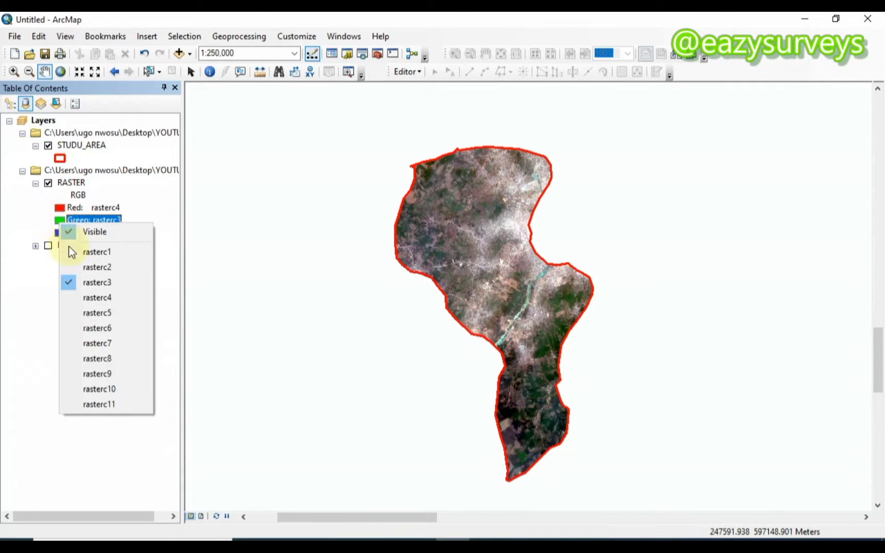
click(85, 284)
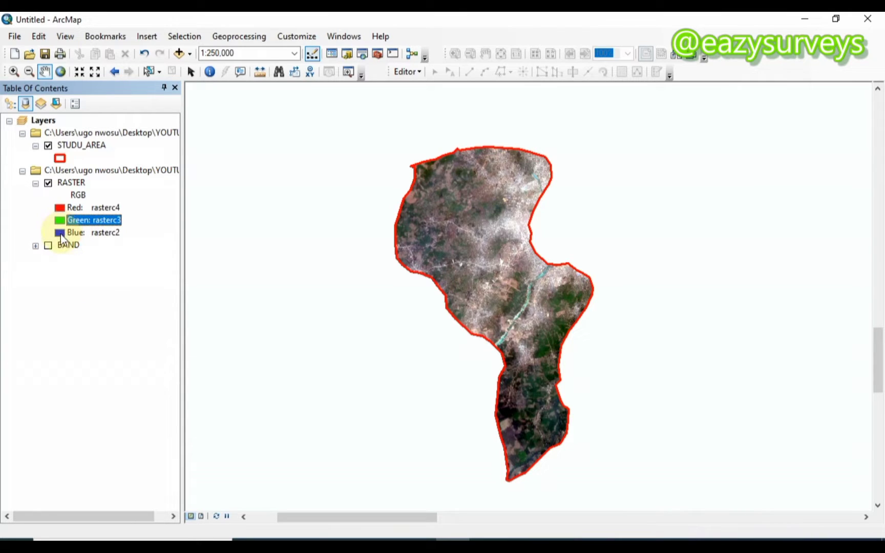
click(59, 231)
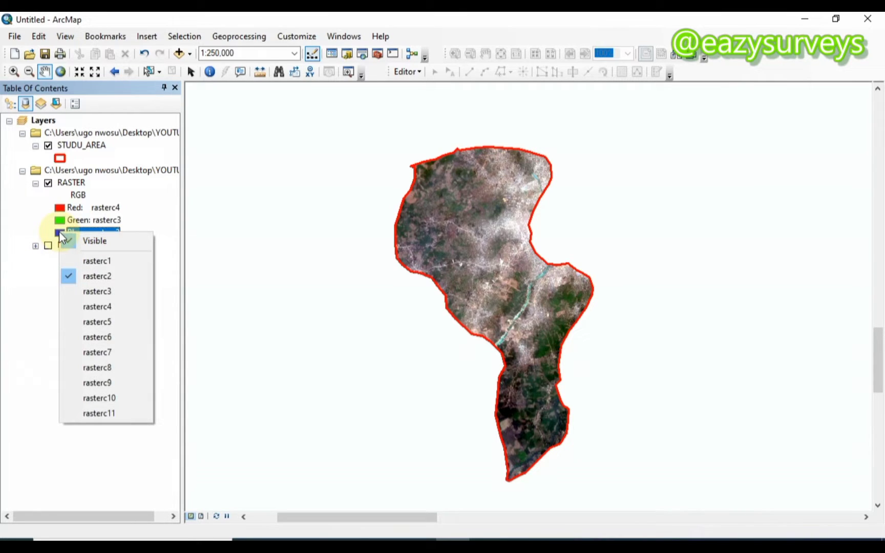
click(85, 277)
scroll(259, 172, up, 2)
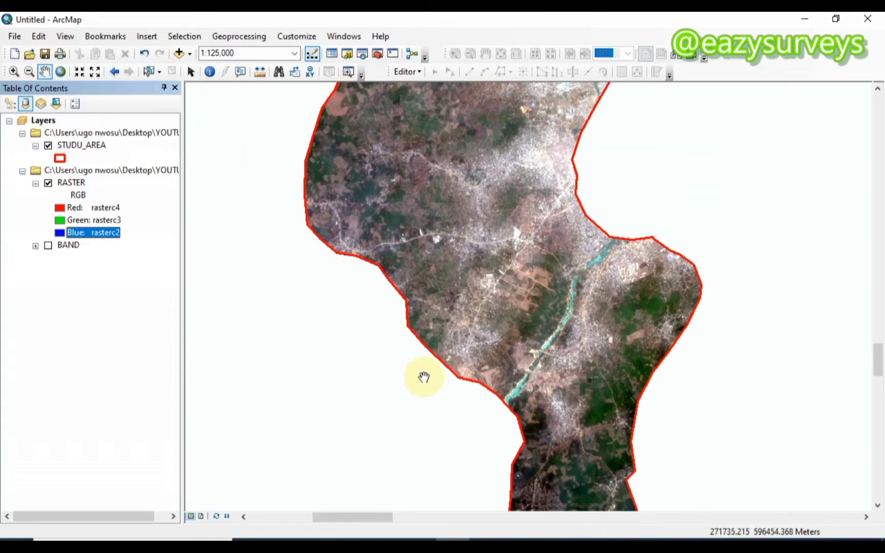
Return to the Landsat 8 web page and review the Color Infrared, Short-Wave Infrared and Agriculture band combinations
click(520, 538)
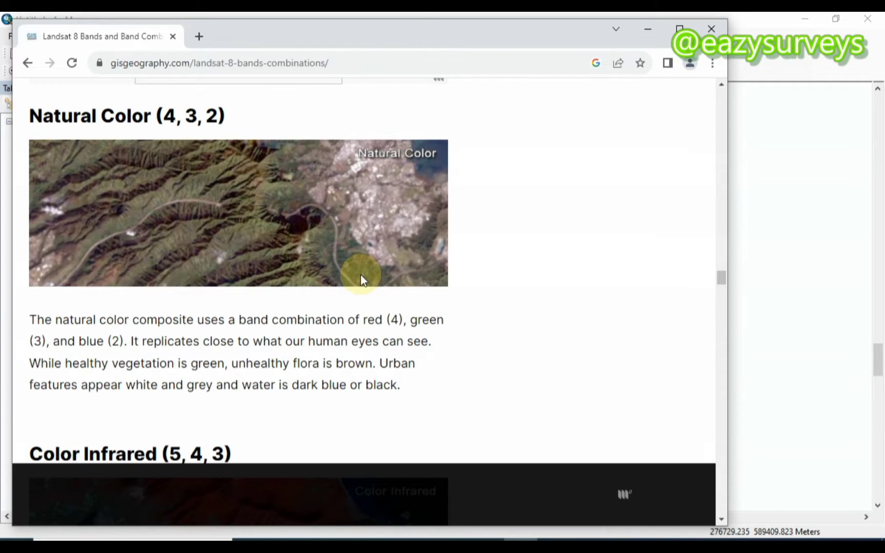
scroll(360, 274, down, 1)
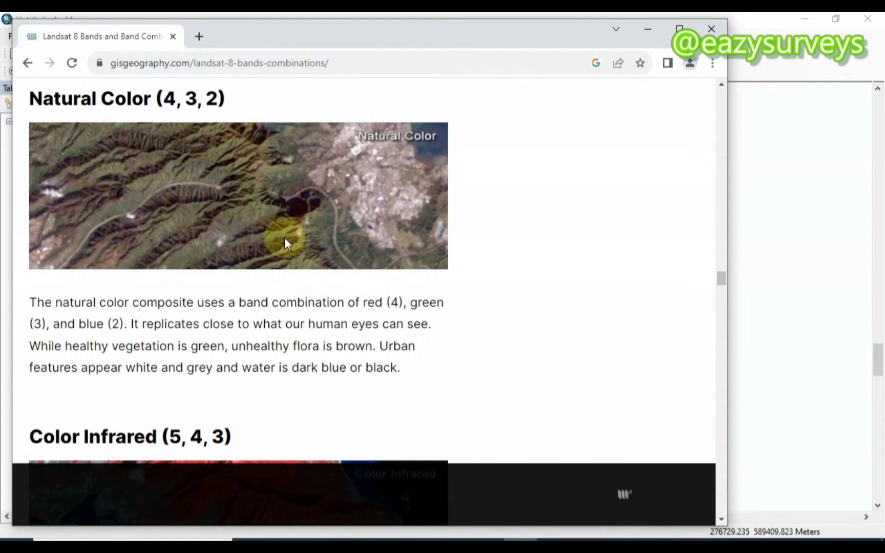
scroll(285, 240, down, 4)
scroll(285, 241, down, 1)
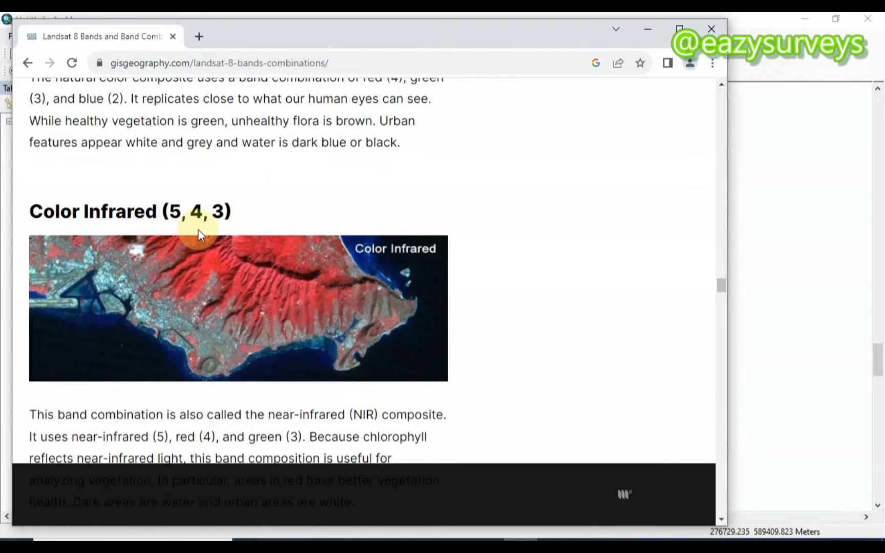
scroll(238, 226, down, 1)
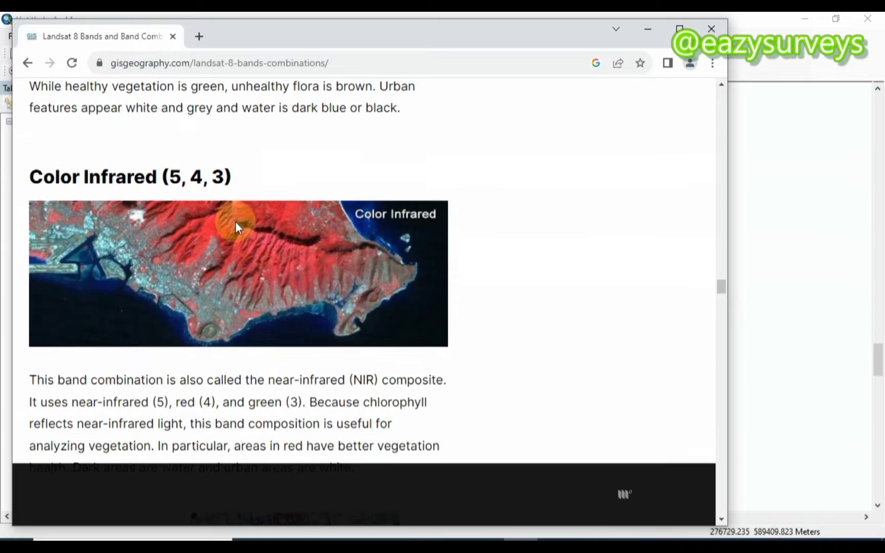
scroll(235, 222, down, 1)
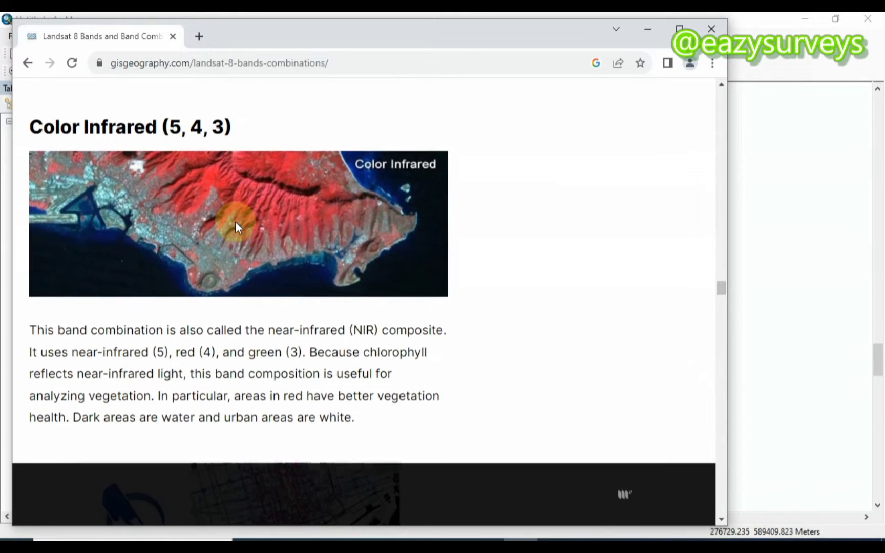
scroll(235, 221, down, 8)
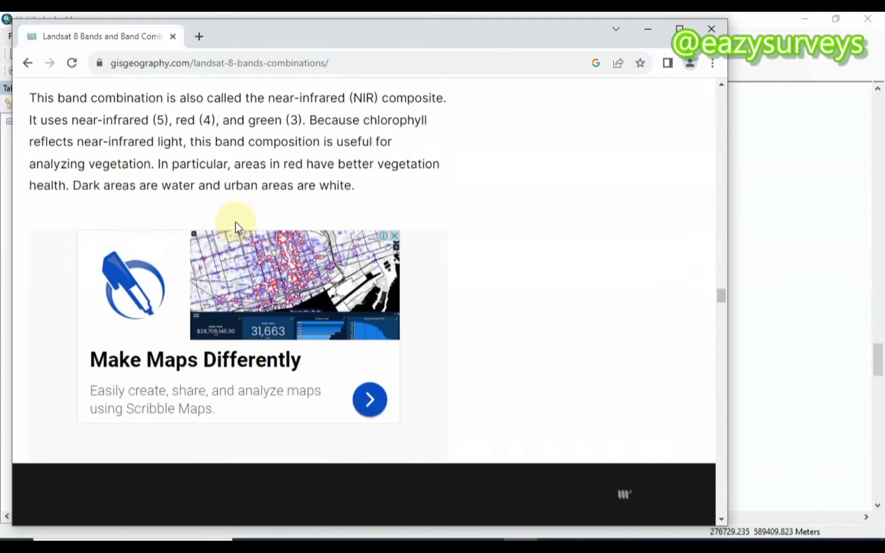
scroll(236, 222, down, 2)
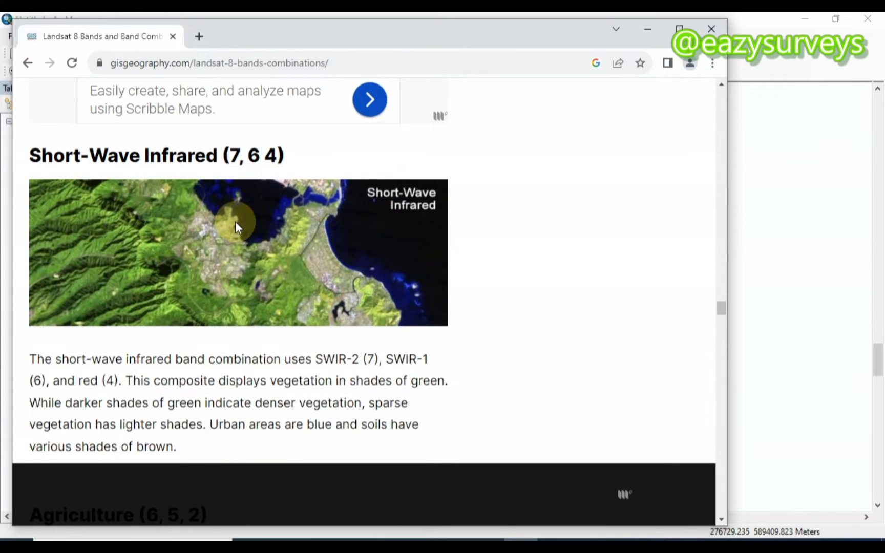
scroll(235, 221, down, 2)
scroll(235, 221, up, 2)
scroll(235, 222, down, 5)
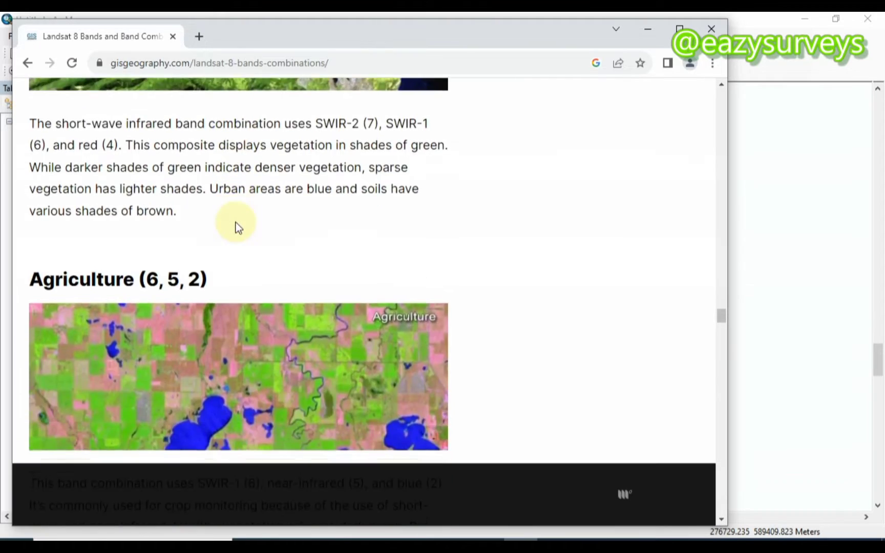
scroll(235, 221, down, 3)
scroll(223, 222, up, 1)
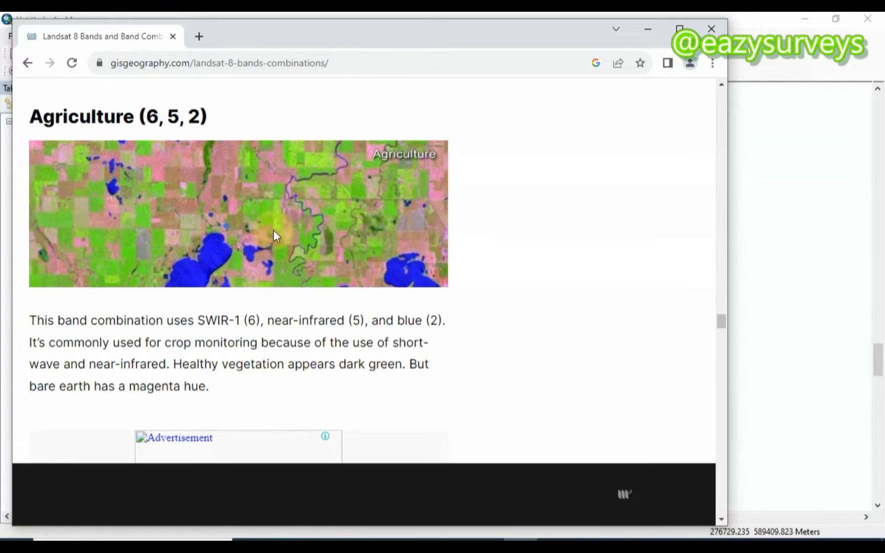
Switch to ArcMap and assign rasterc6 to red, rasterc5 to green and rasterc2 to blue in the RASTER layer
mouse_move(517, 537)
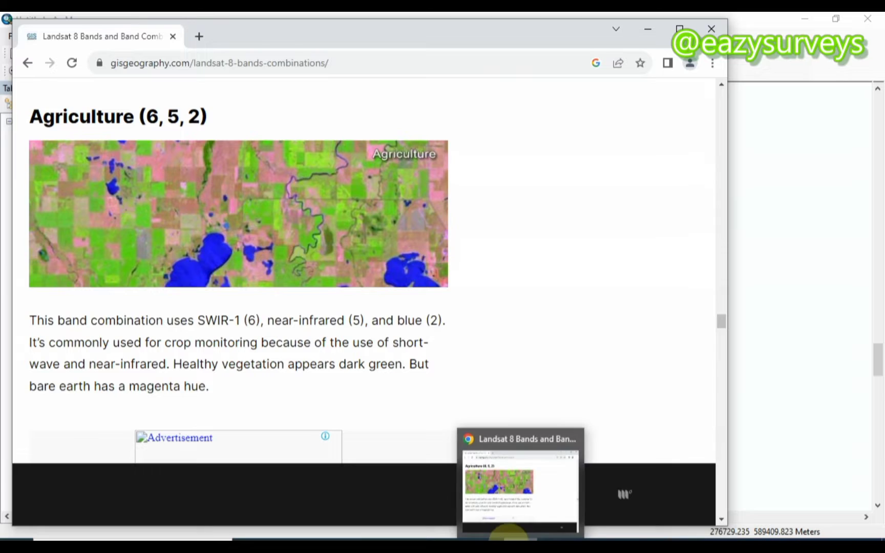
click(487, 539)
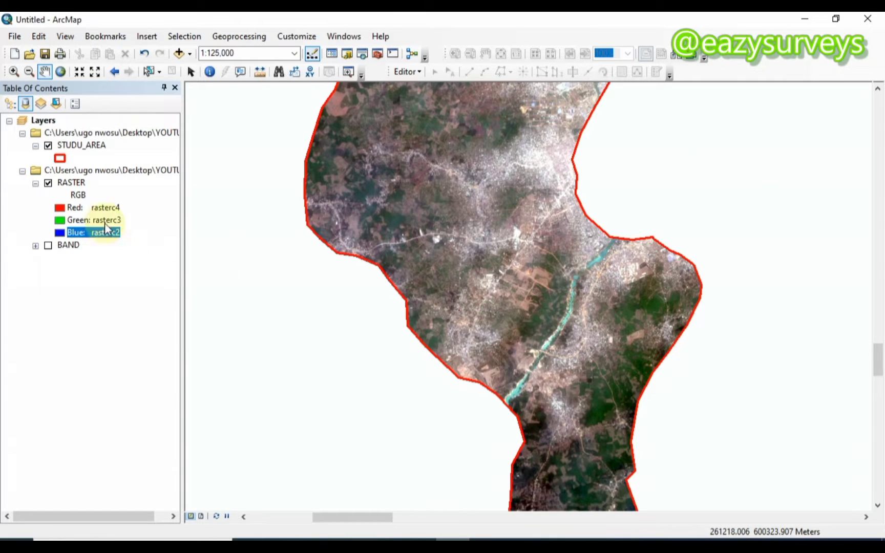
click(72, 208)
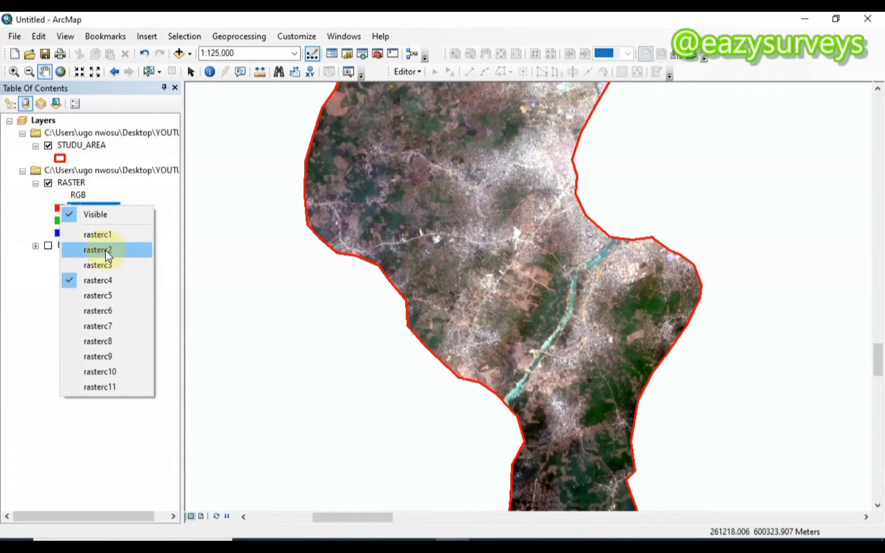
click(109, 310)
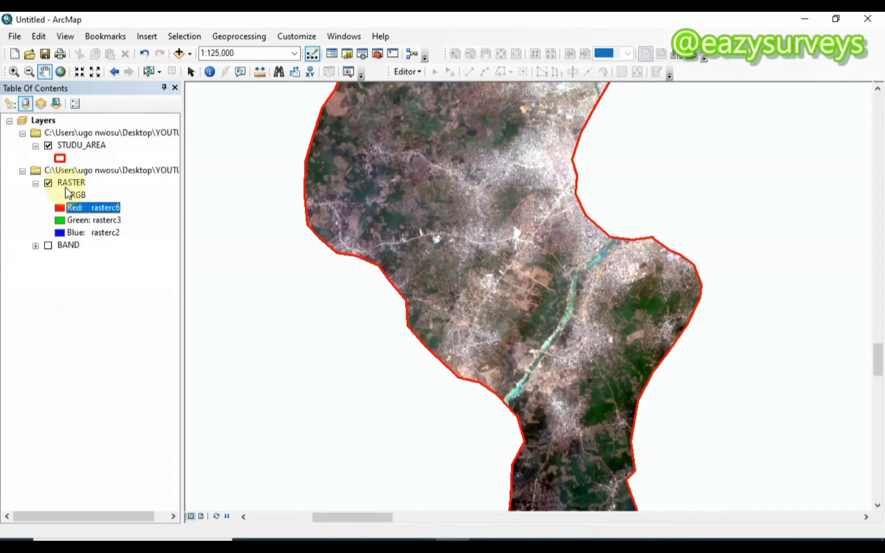
click(59, 219)
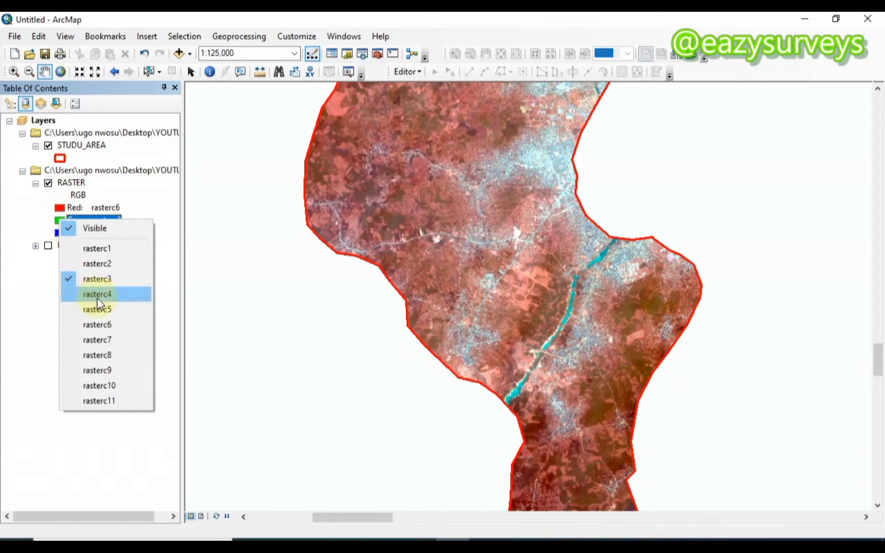
click(100, 307)
click(59, 233)
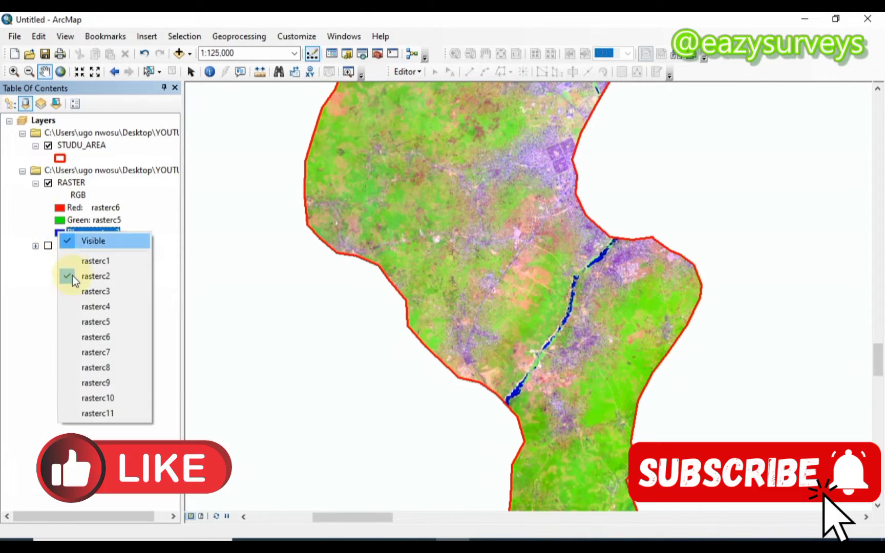
click(90, 277)
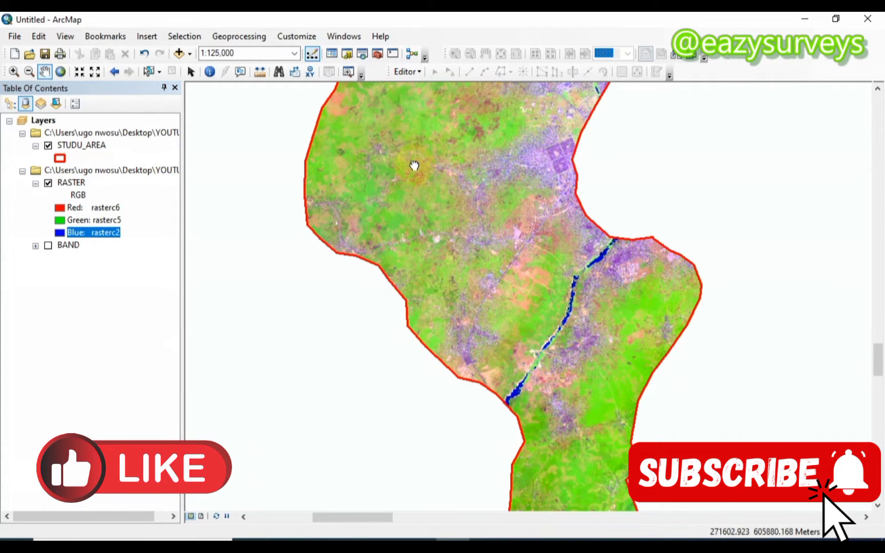
Examine the vegetation, built-up areas and river across the study area in the agriculture band combination
drag(415, 168, 414, 183)
drag(387, 125, 398, 138)
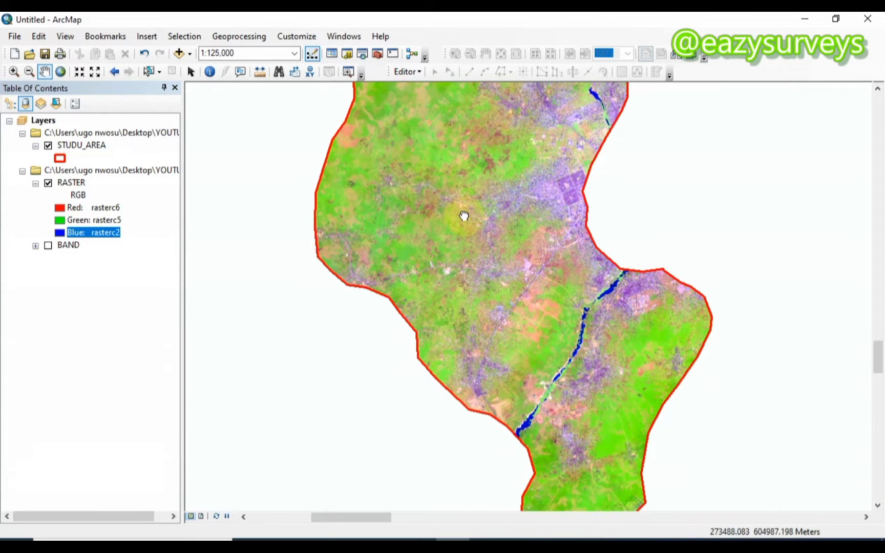
drag(464, 217, 426, 113)
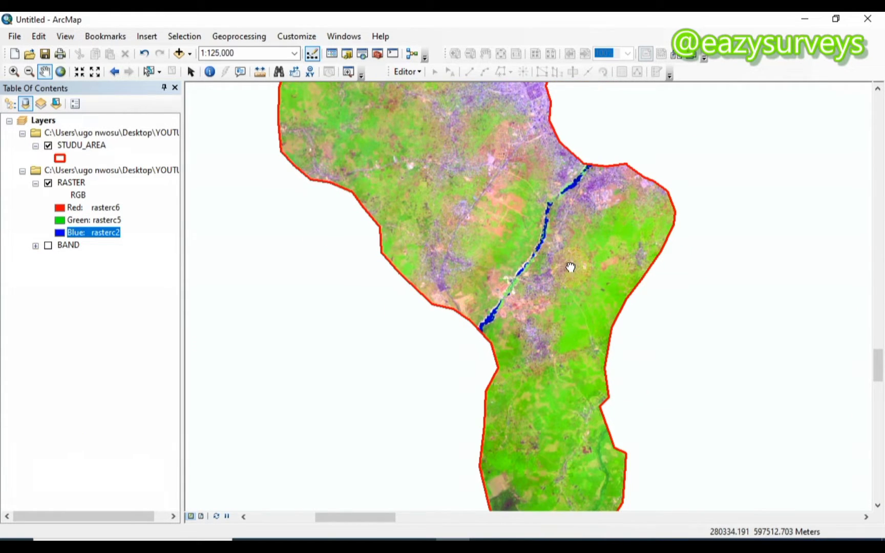
drag(571, 267, 539, 247)
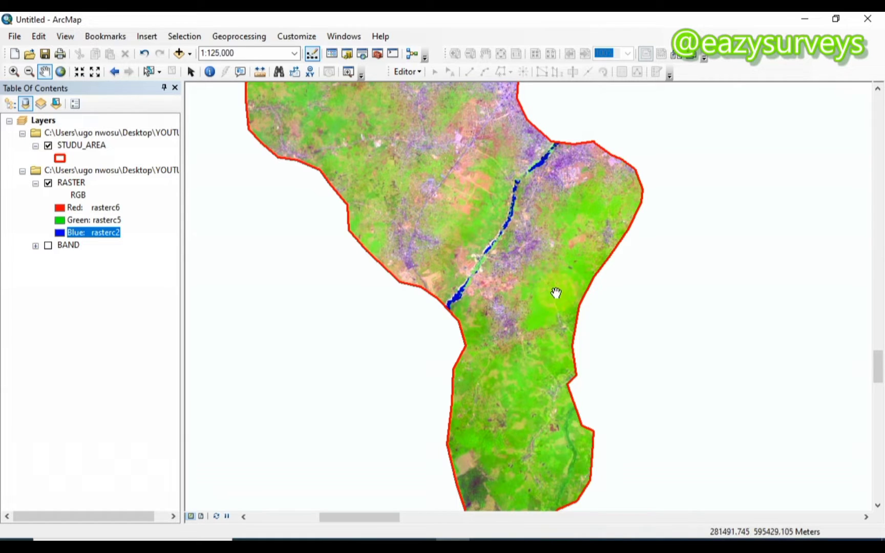
scroll(544, 306, down, 1)
scroll(545, 306, down, 3)
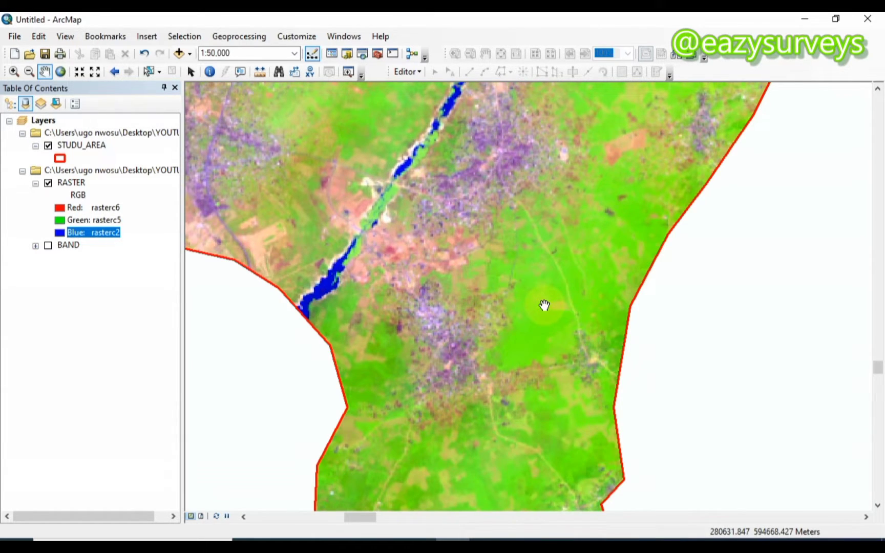
scroll(544, 306, up, 1)
scroll(544, 306, up, 3)
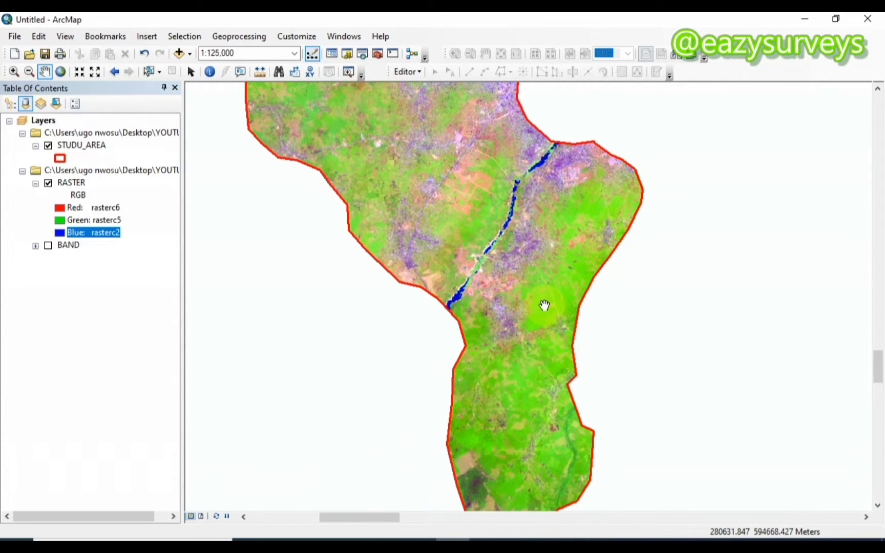
Switch to the Landsat 8 band combinations web page and read the Geology (7, 6, 2) and Bathymetric (4, 3, 1) sections
click(526, 539)
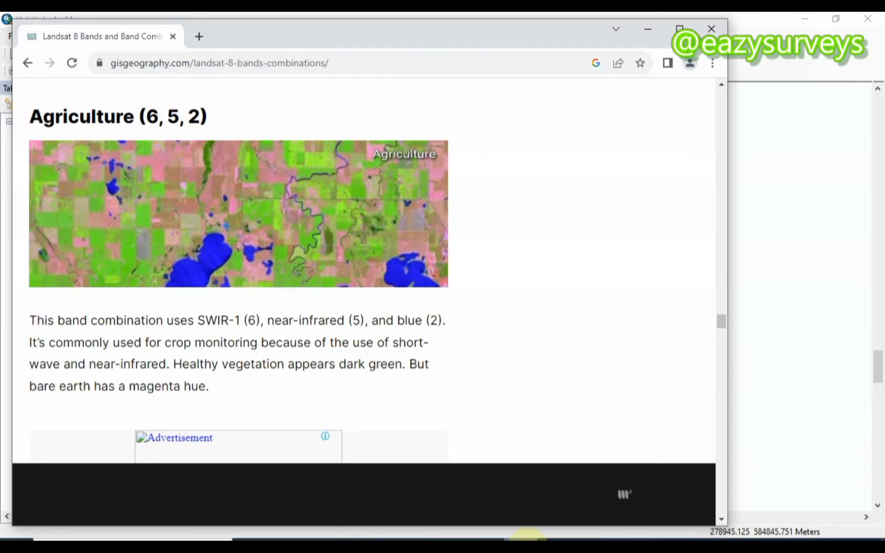
scroll(346, 307, down, 7)
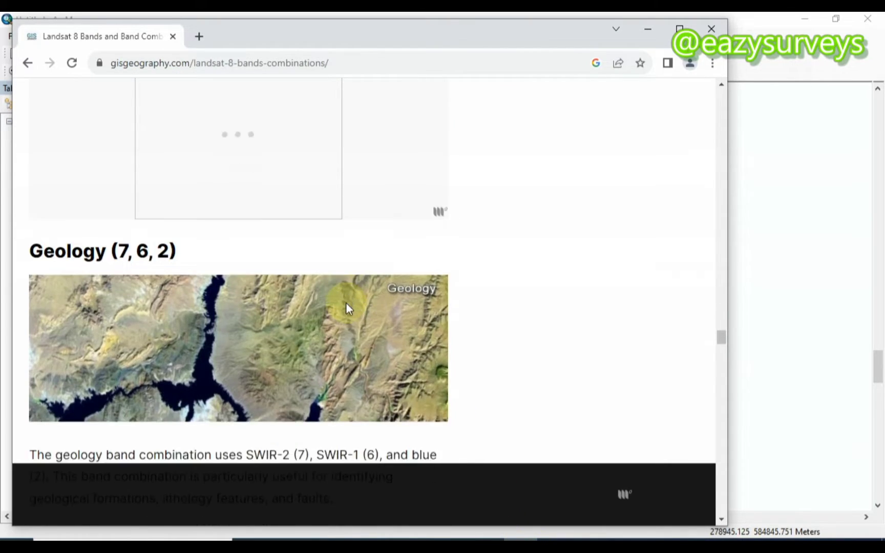
scroll(346, 307, down, 1)
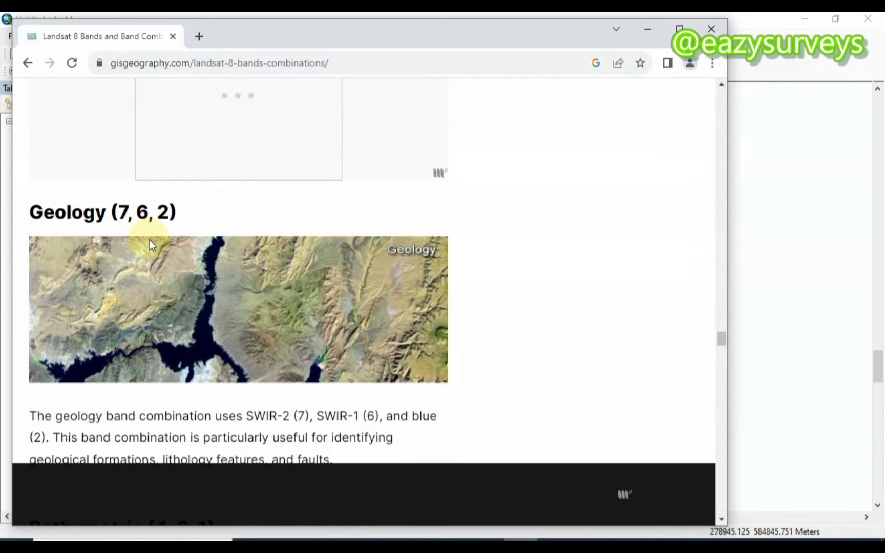
scroll(149, 240, down, 3)
scroll(149, 240, down, 5)
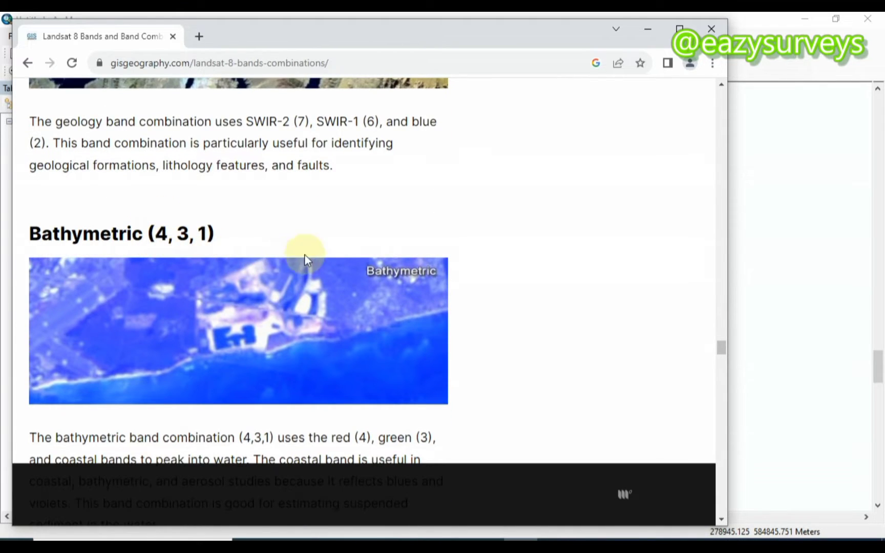
Return to ArcMap and set the RASTER layer to natural color with rasterc4 as red, rasterc3 as green and rasterc2 as blue
click(647, 31)
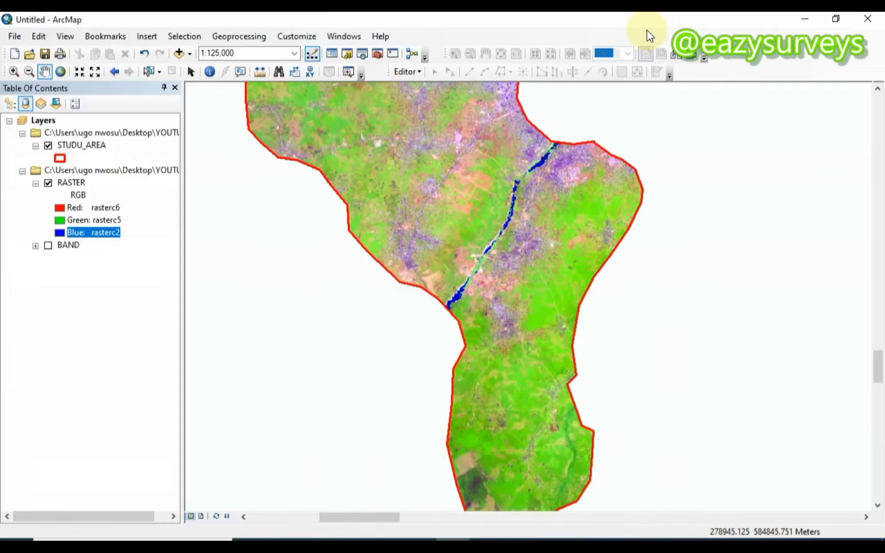
drag(448, 165, 475, 198)
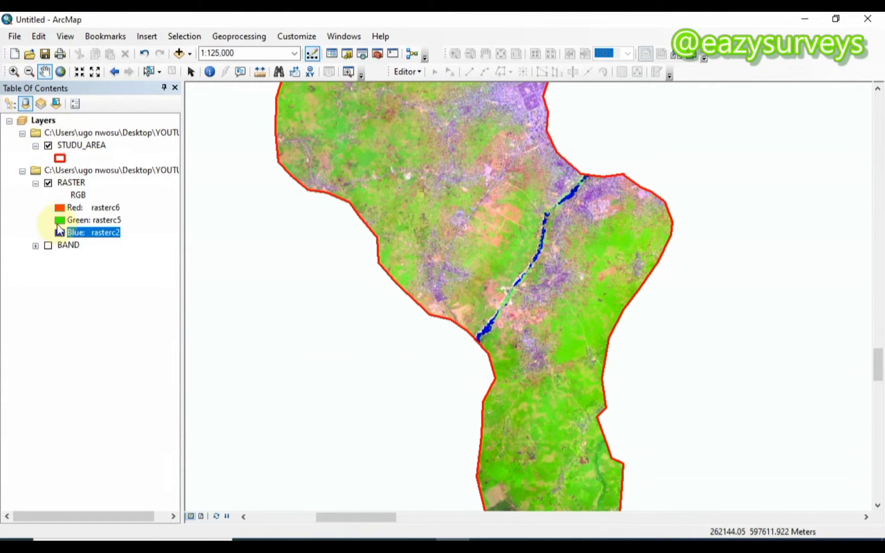
click(60, 208)
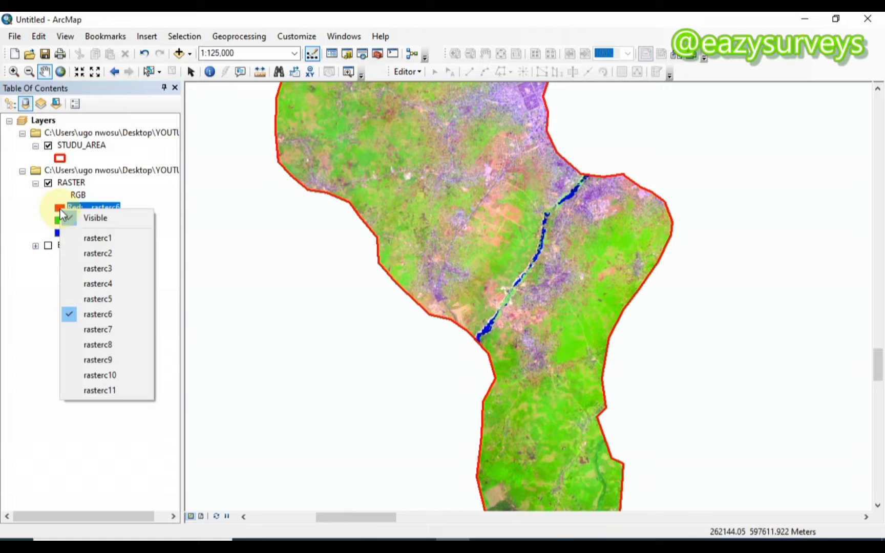
click(105, 283)
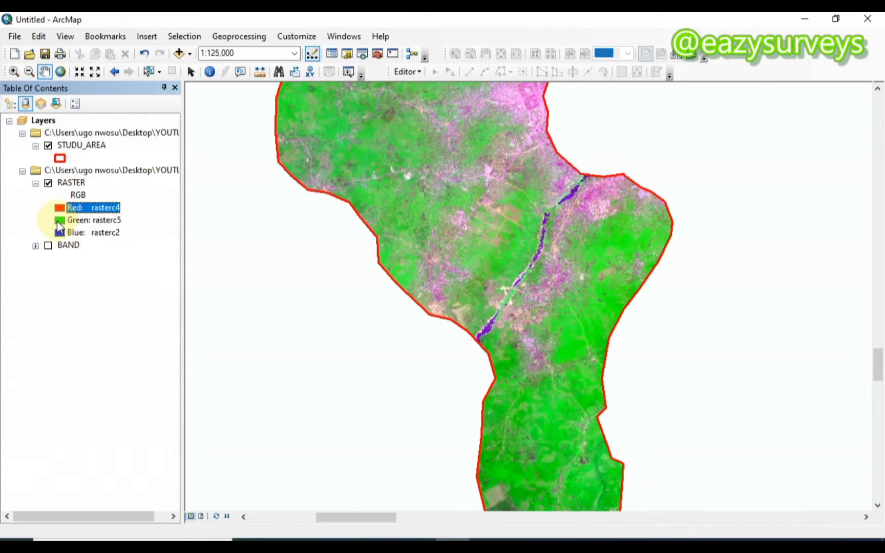
click(58, 221)
click(96, 282)
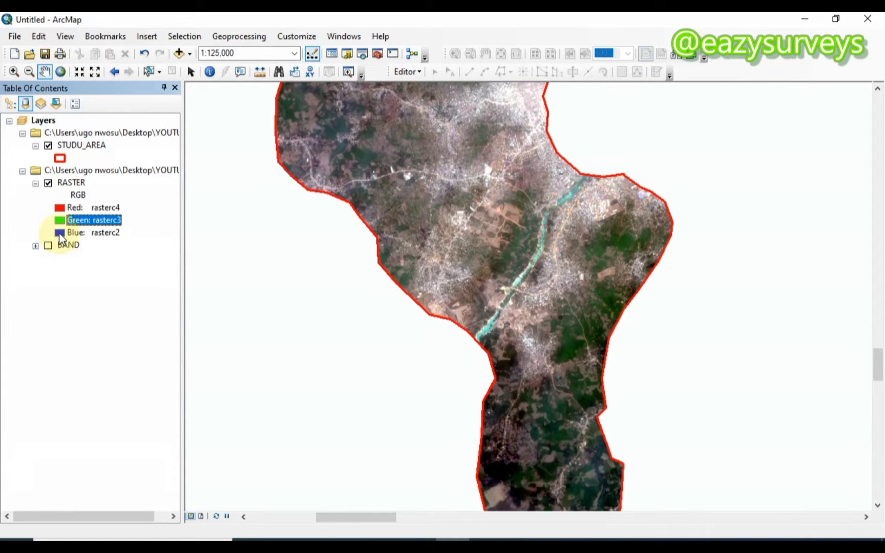
click(56, 232)
click(88, 277)
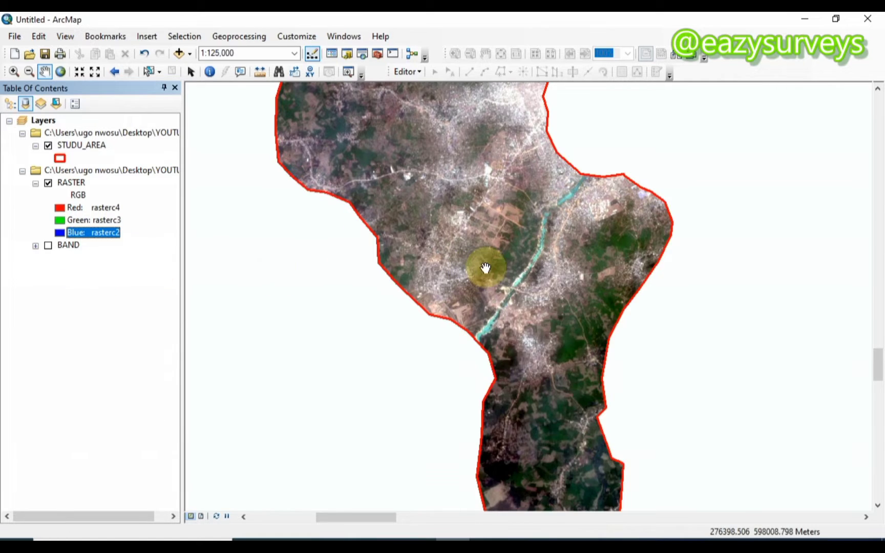
Inspect the river and its surrounding land cover in the natural color composite, from overview down to pixel level
scroll(502, 271, up, 2)
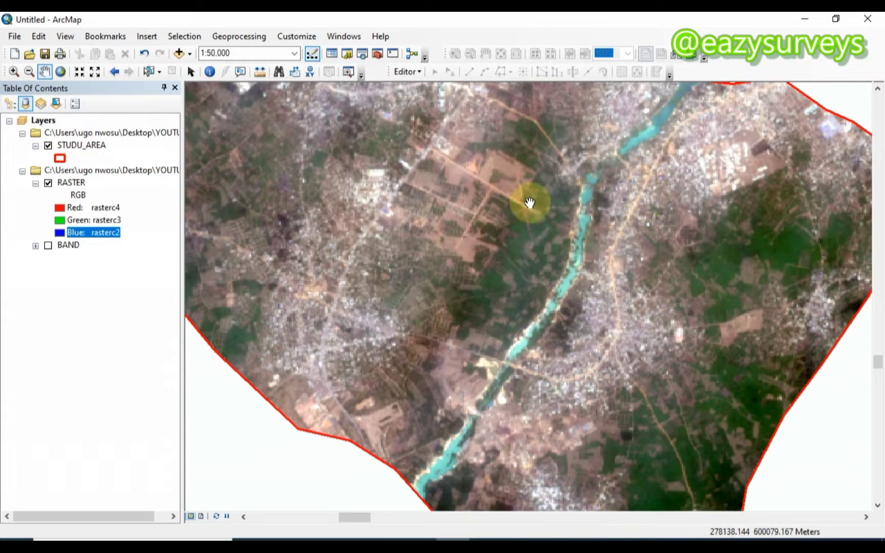
scroll(484, 245, down, 1)
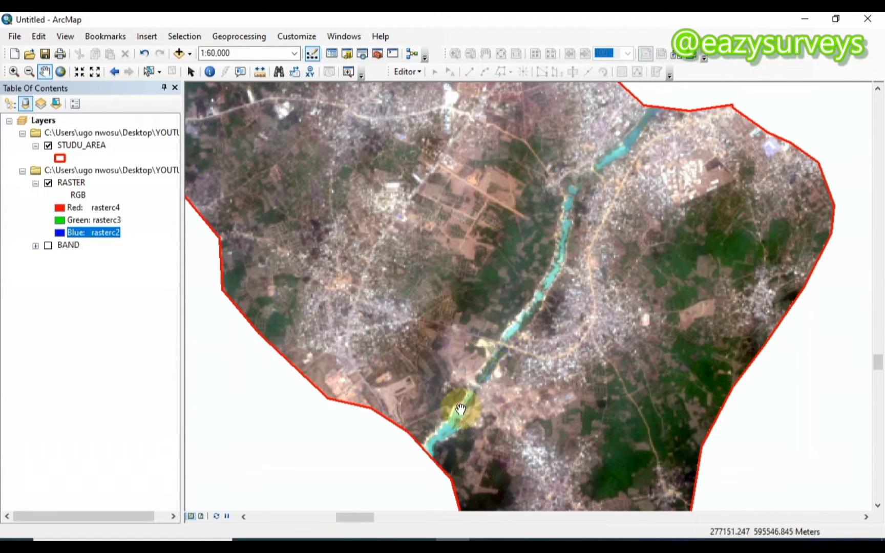
scroll(445, 441, up, 3)
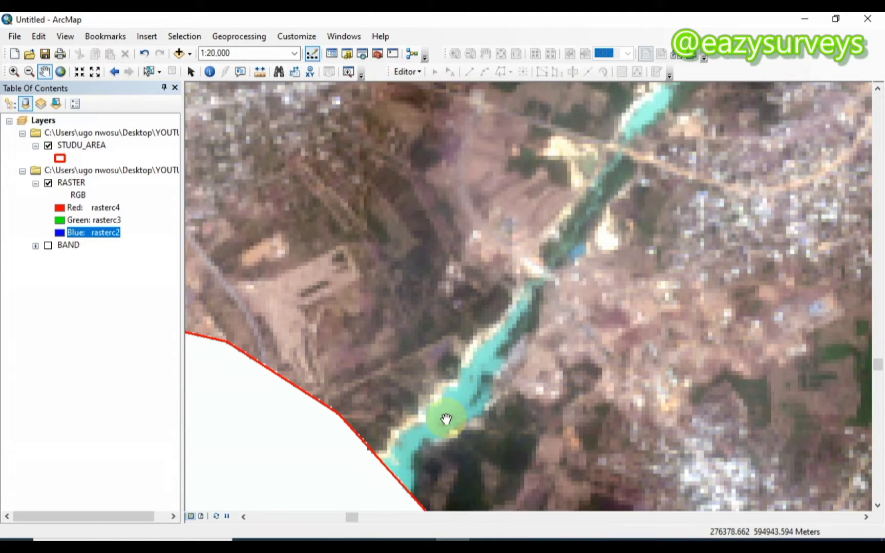
scroll(446, 419, down, 1)
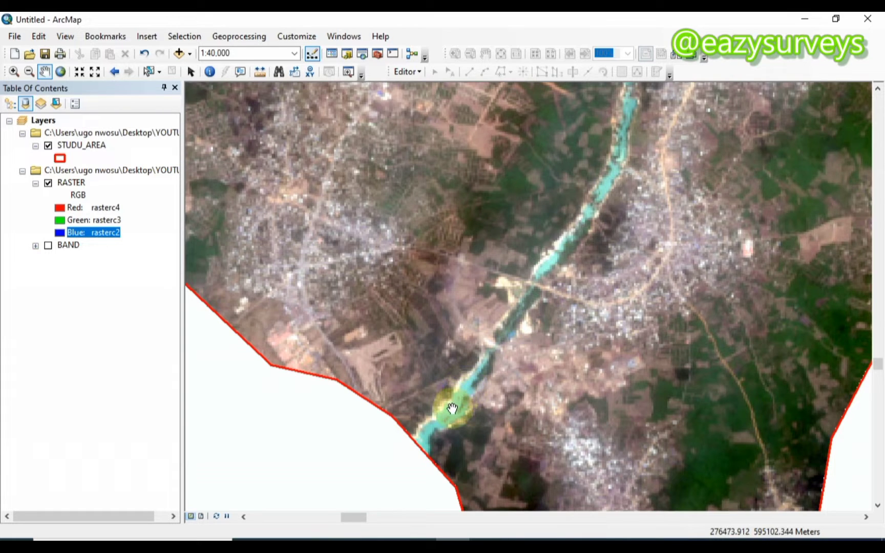
scroll(466, 390, down, 5)
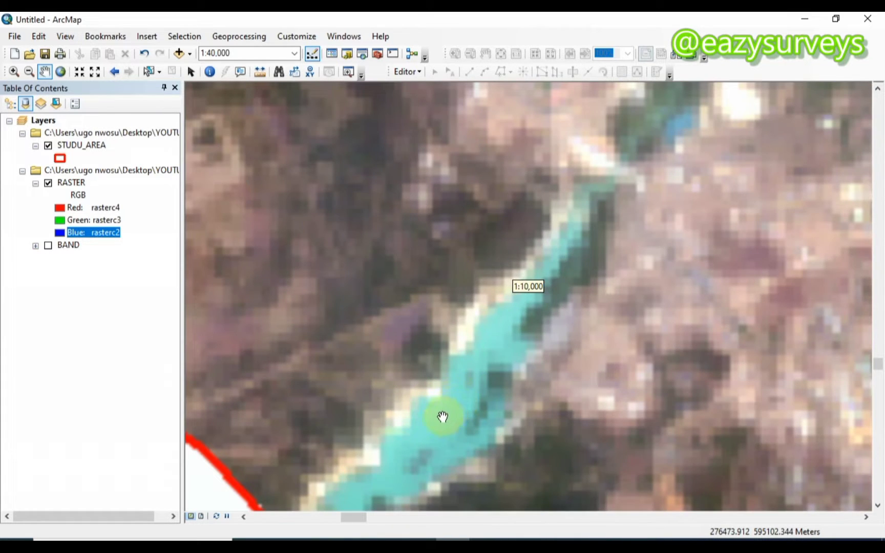
scroll(451, 402, down, 4)
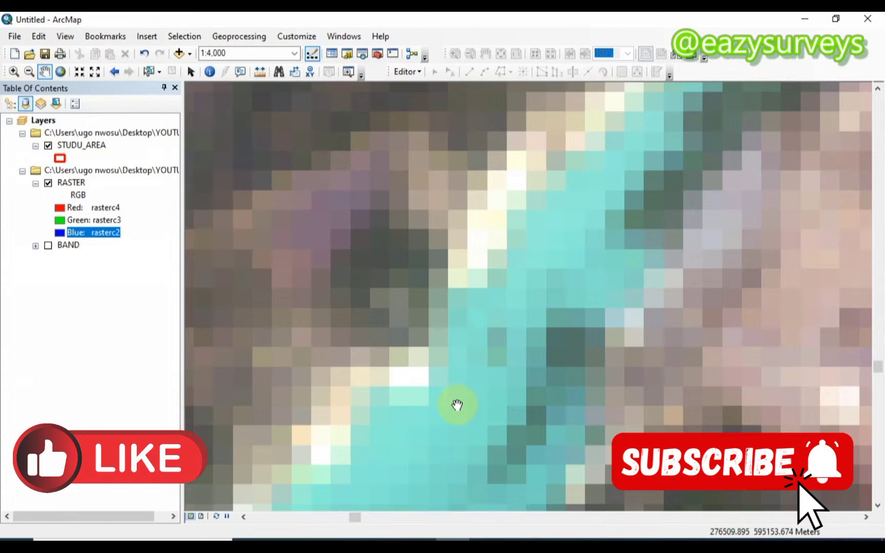
scroll(458, 404, up, 4)
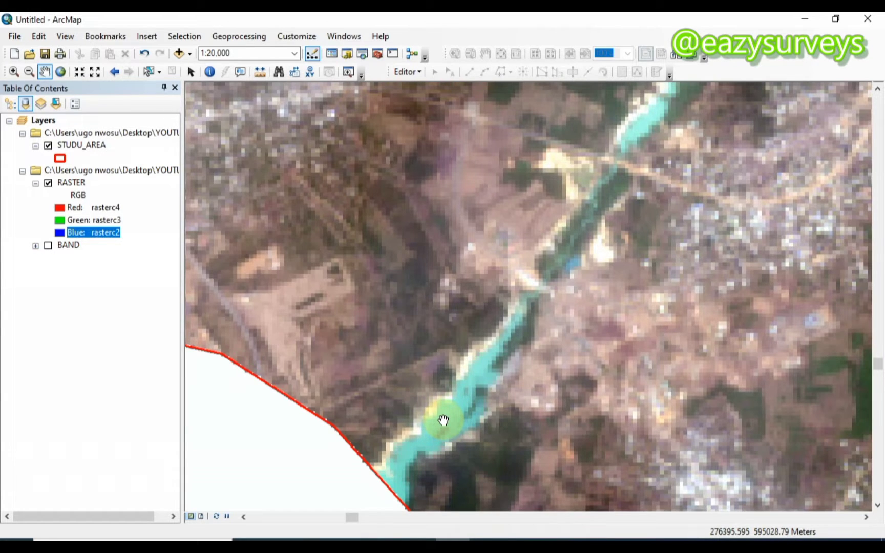
scroll(444, 174, down, 2)
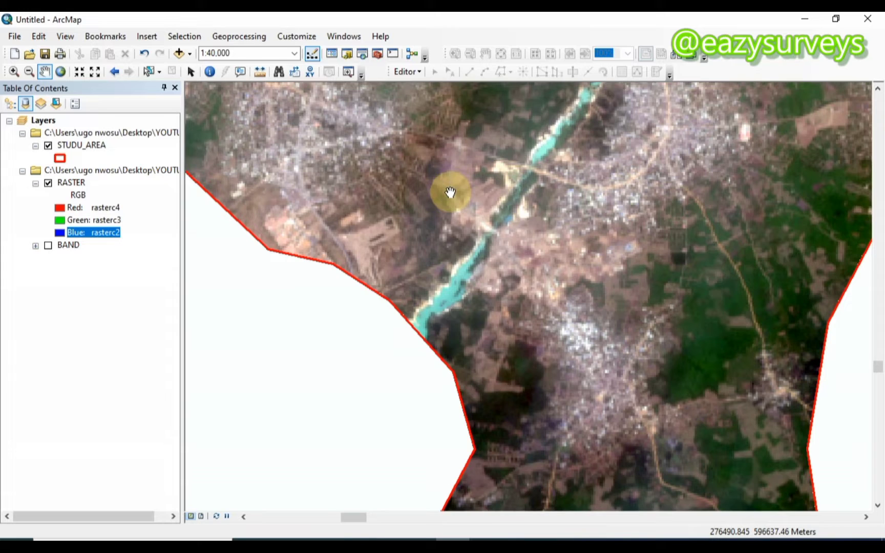
Show the Image Classification toolbar and choose RASTER as the image layer for the classification
click(299, 35)
mouse_move(323, 48)
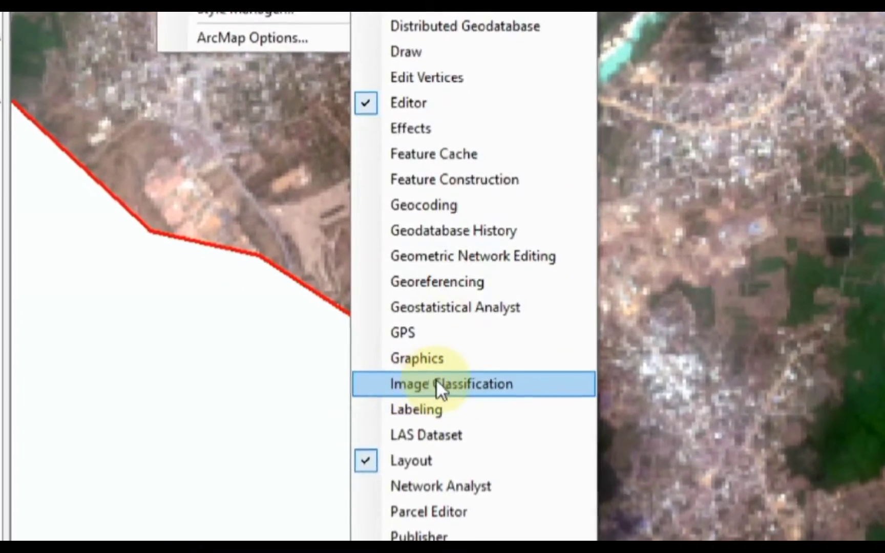
click(451, 358)
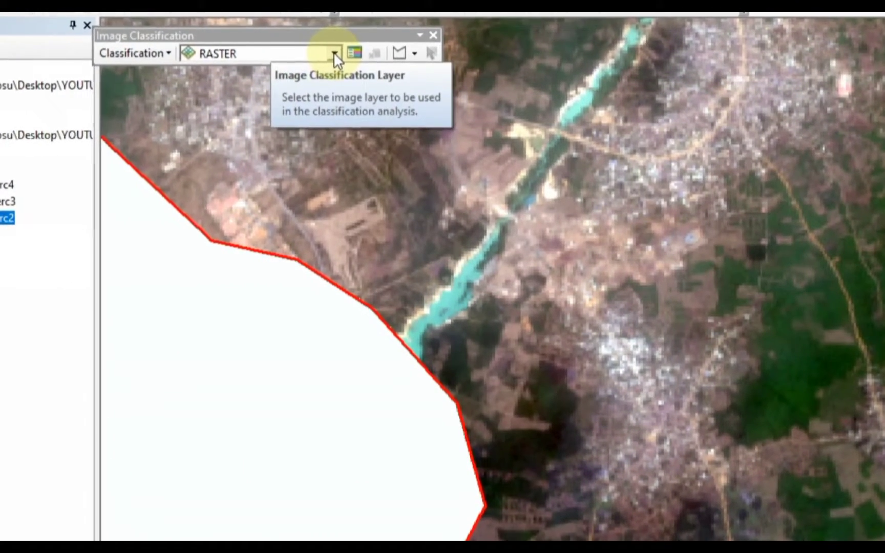
click(346, 78)
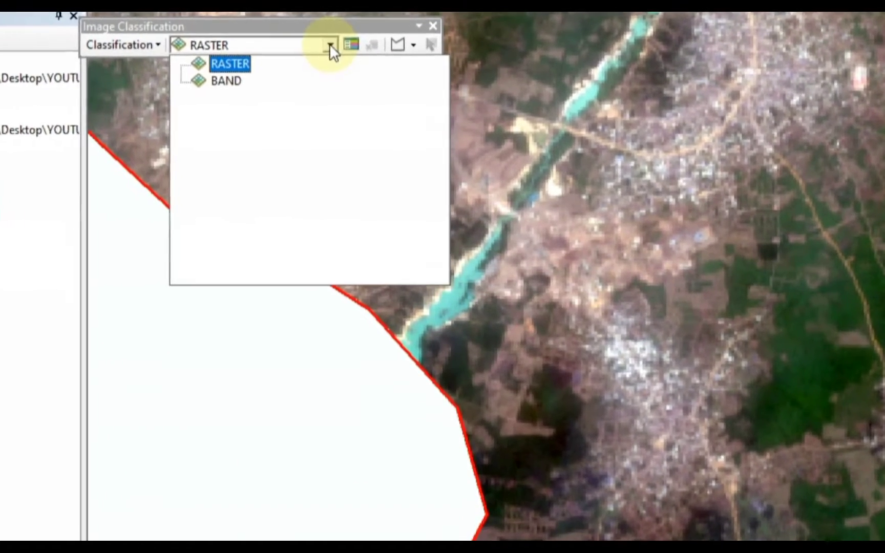
click(347, 79)
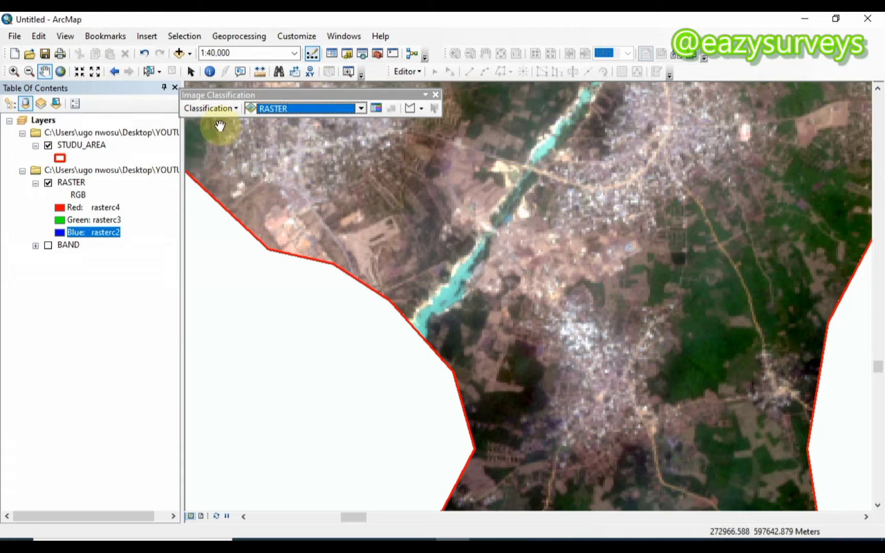
click(233, 108)
click(231, 108)
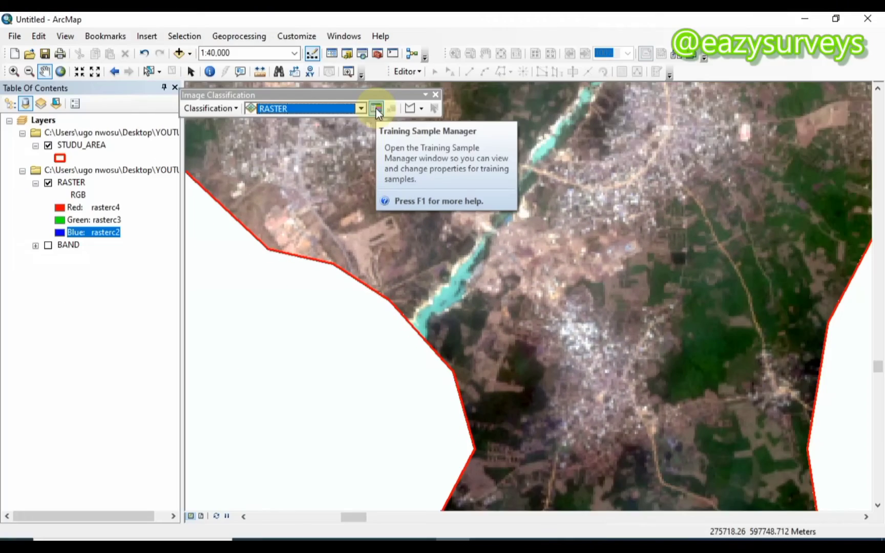
Open the Training Sample Manager and choose polygon drawing for creating training samples
click(360, 64)
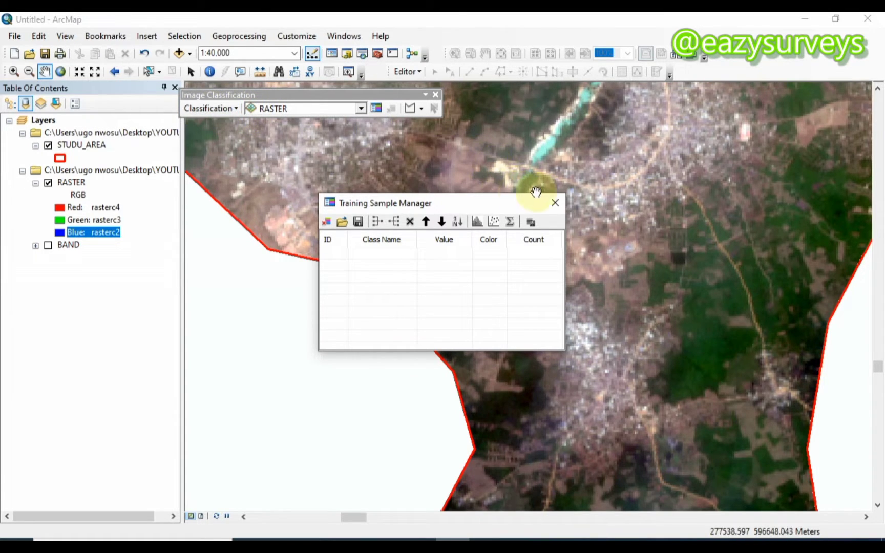
click(556, 207)
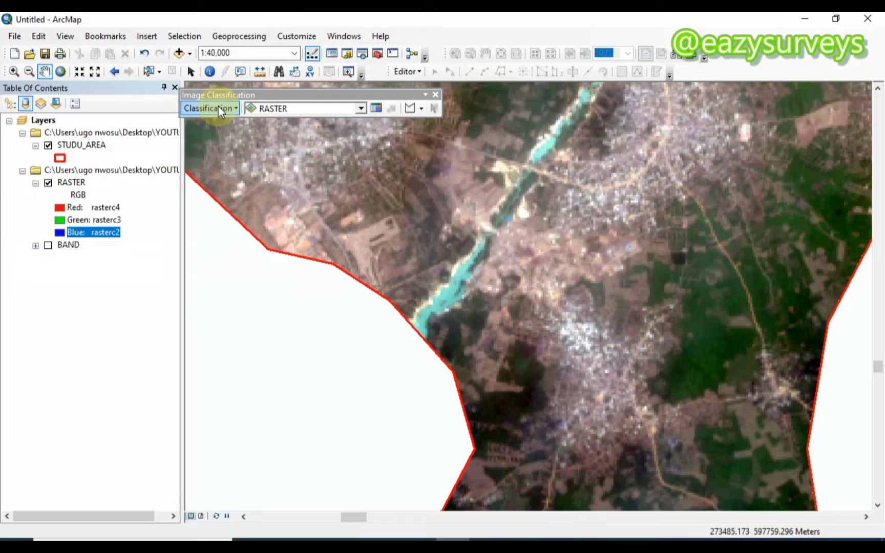
click(376, 108)
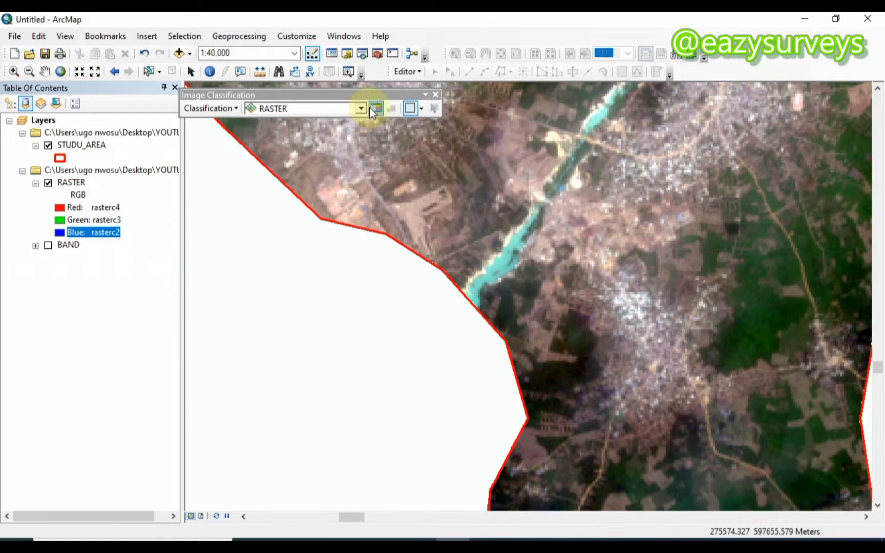
click(370, 107)
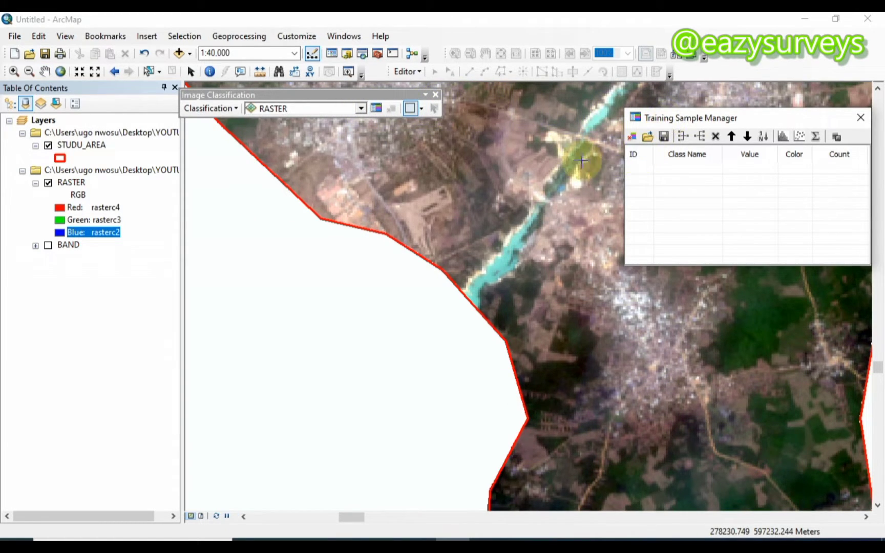
click(422, 110)
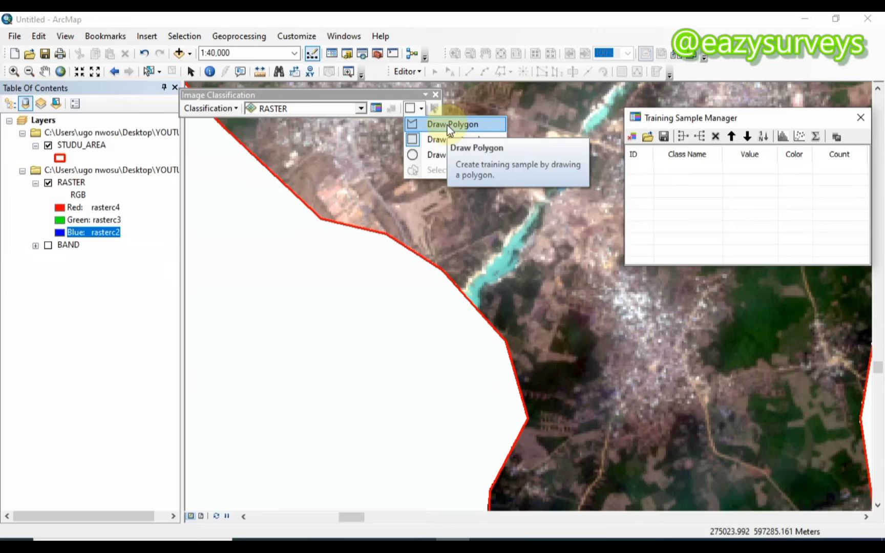
click(447, 125)
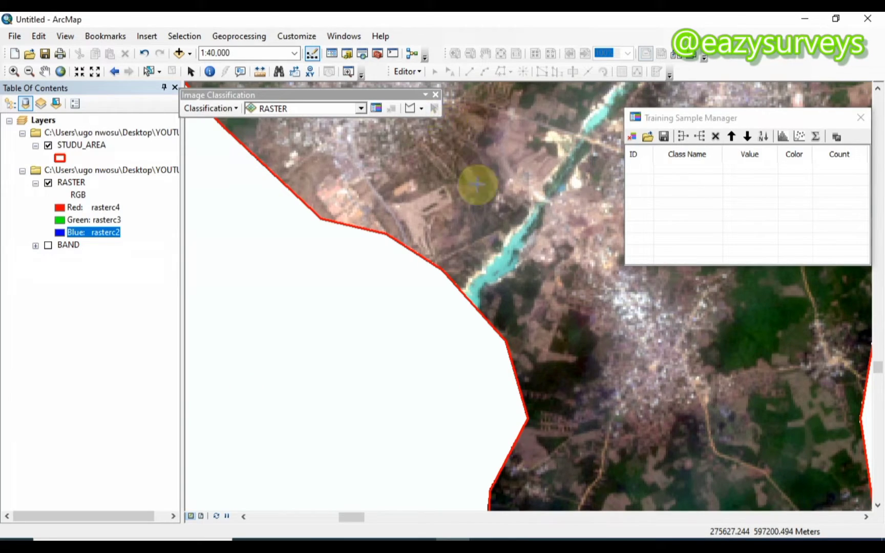
Draw a narrow polygon training sample over the turquoise river water at its southern end, beside the study area boundary
scroll(489, 278, up, 3)
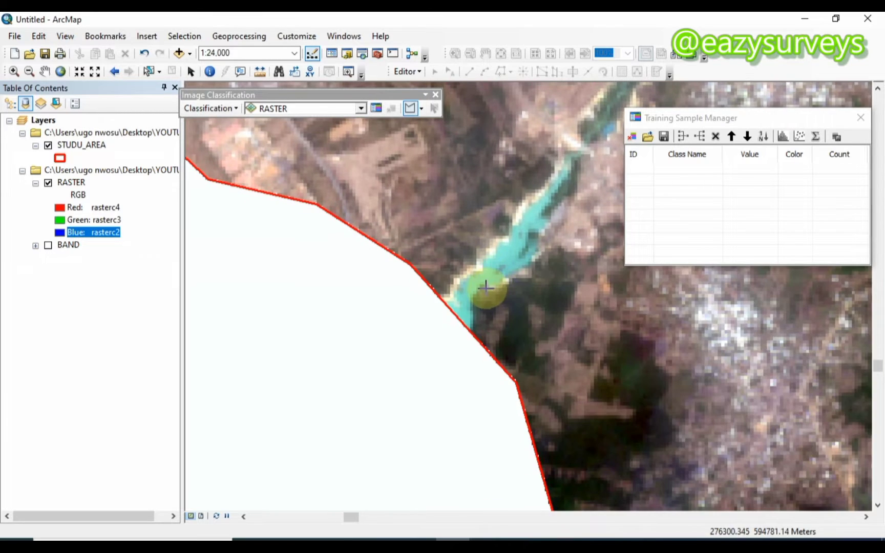
click(458, 302)
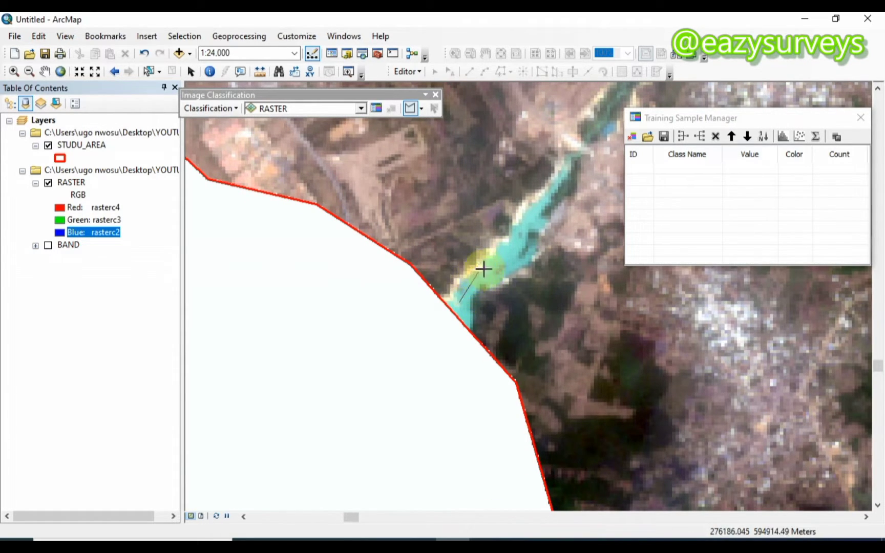
click(520, 226)
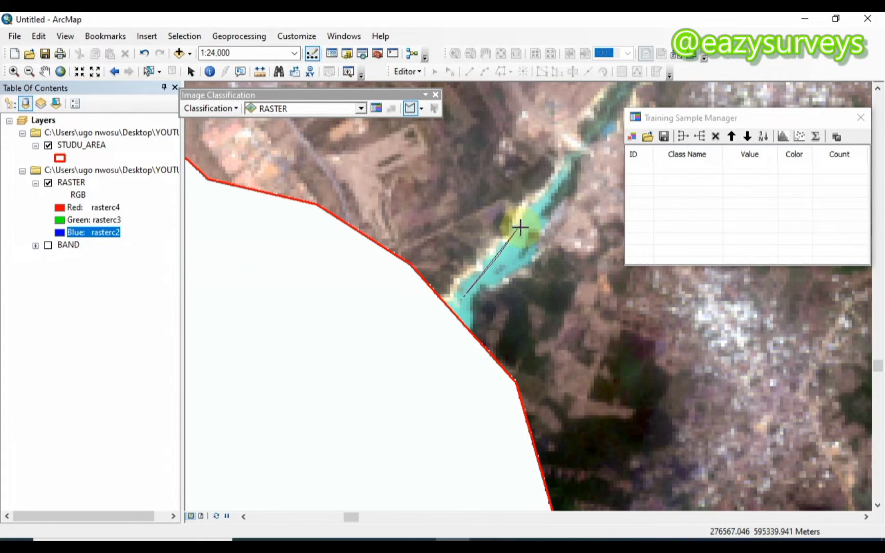
click(525, 239)
click(517, 261)
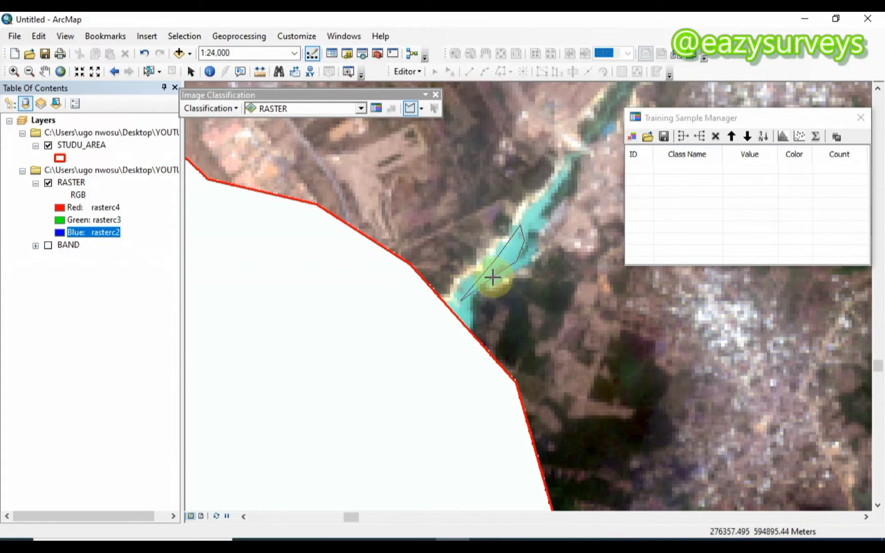
double_click(490, 276)
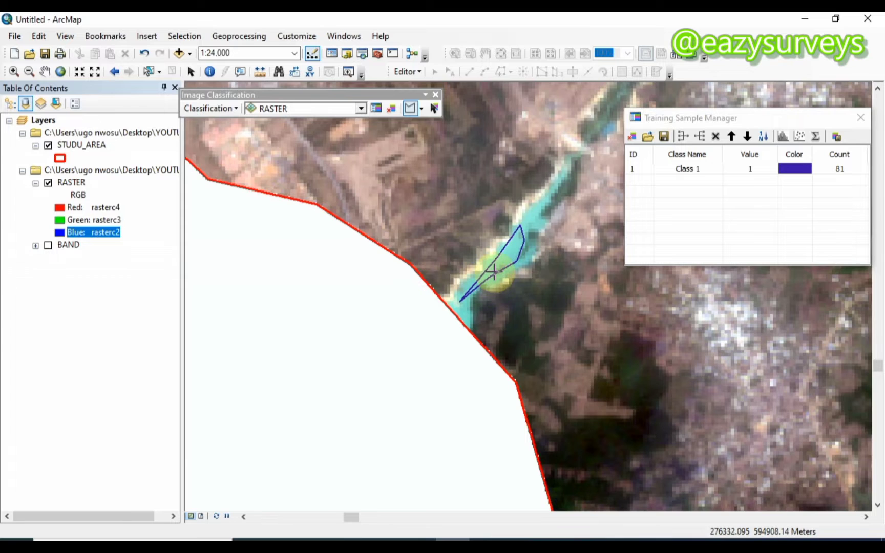
Draw a second polygon training sample inside the river channel along its middle stretch, north of the road crossing
scroll(491, 274, up, 4)
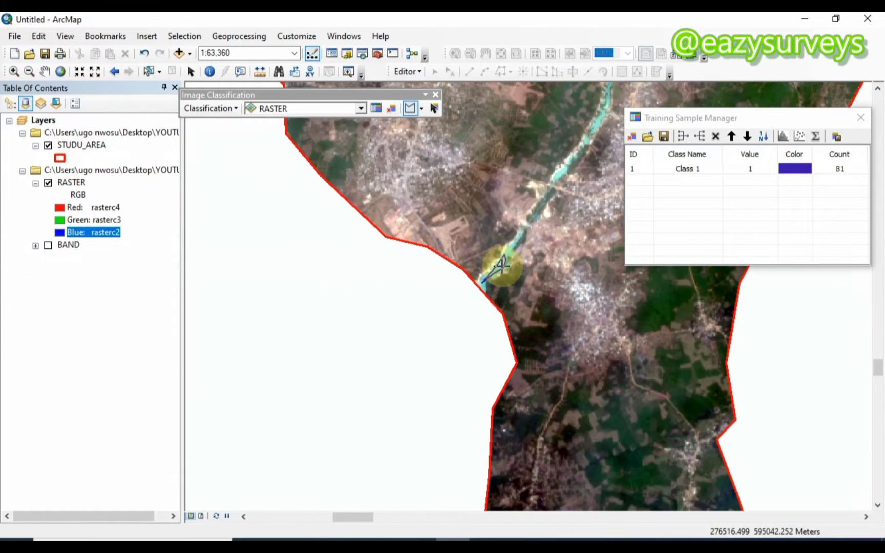
scroll(507, 264, up, 4)
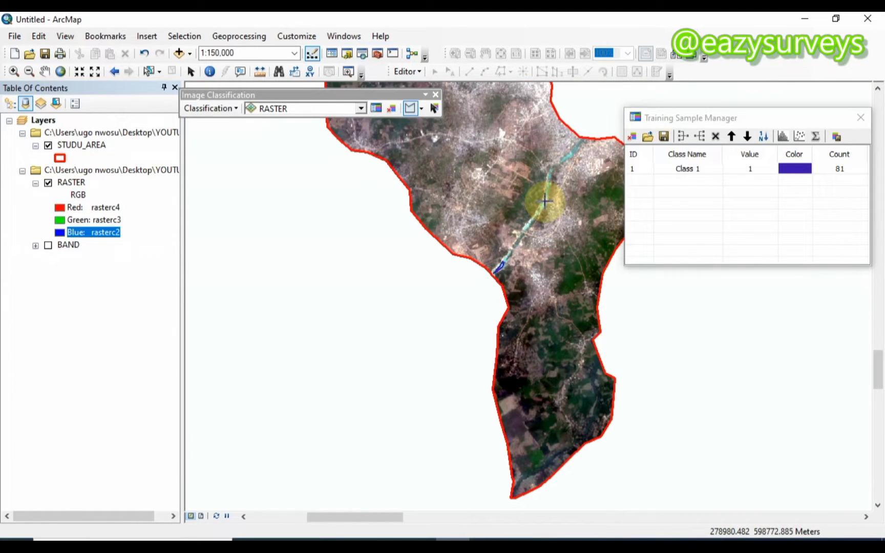
scroll(544, 201, down, 7)
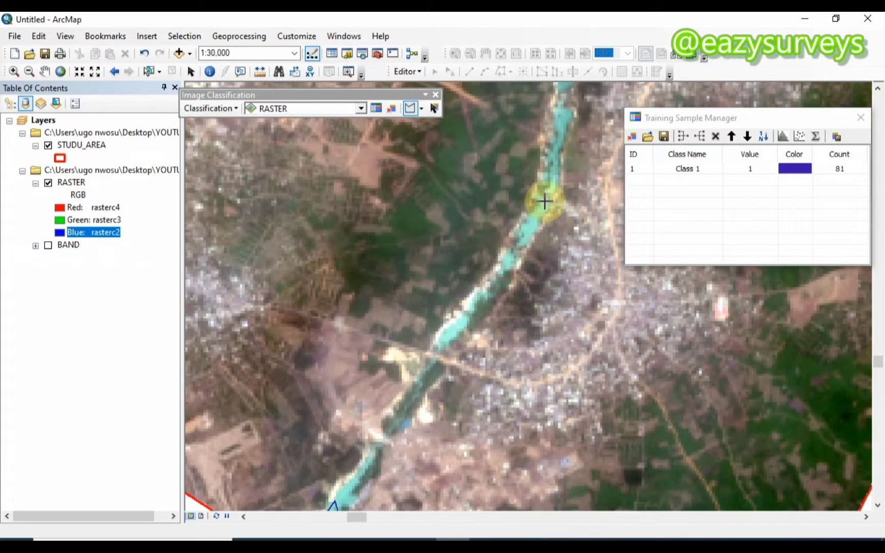
scroll(545, 202, down, 2)
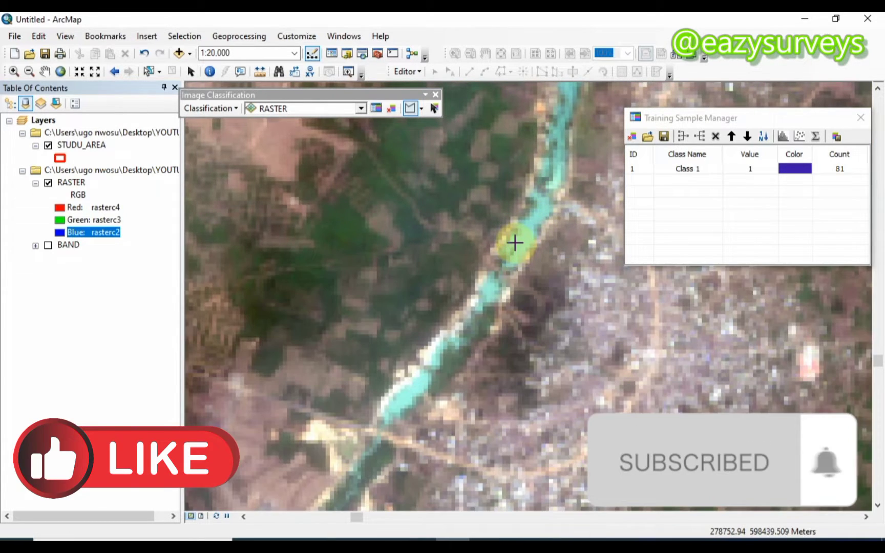
click(513, 241)
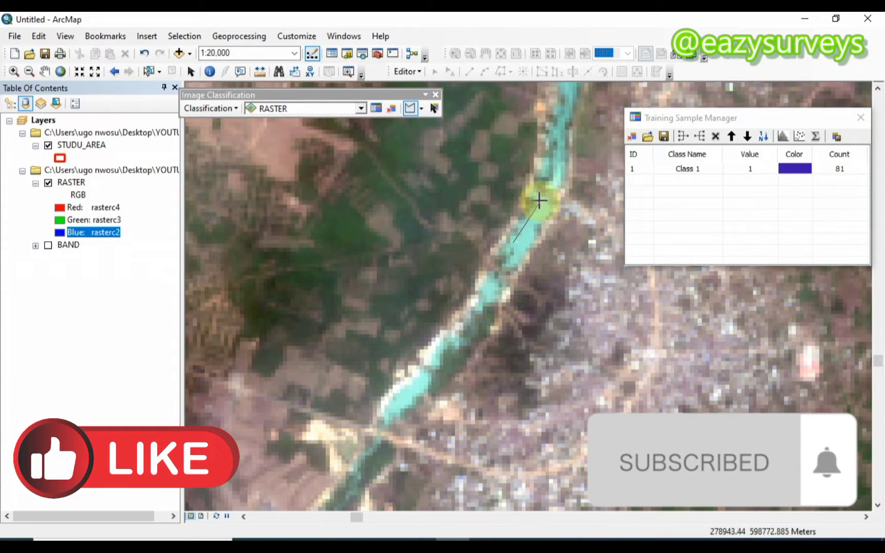
click(541, 201)
click(547, 214)
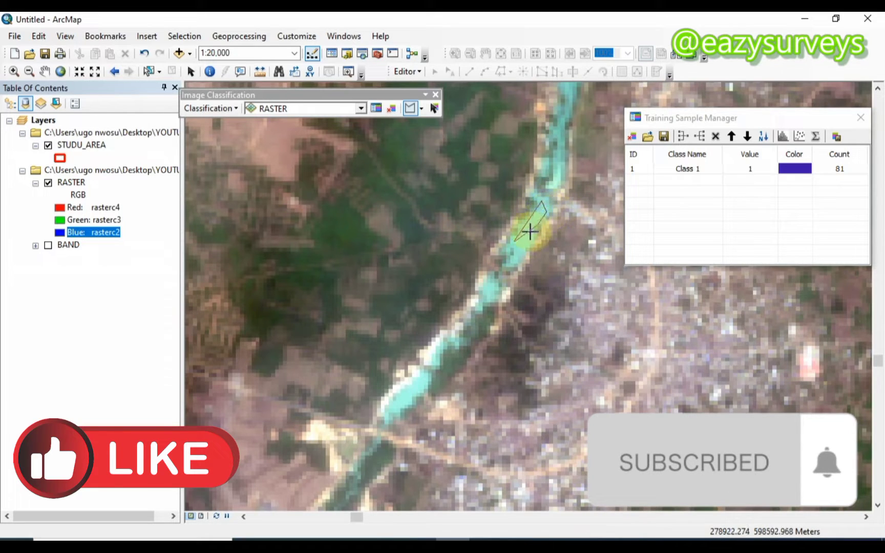
double_click(520, 250)
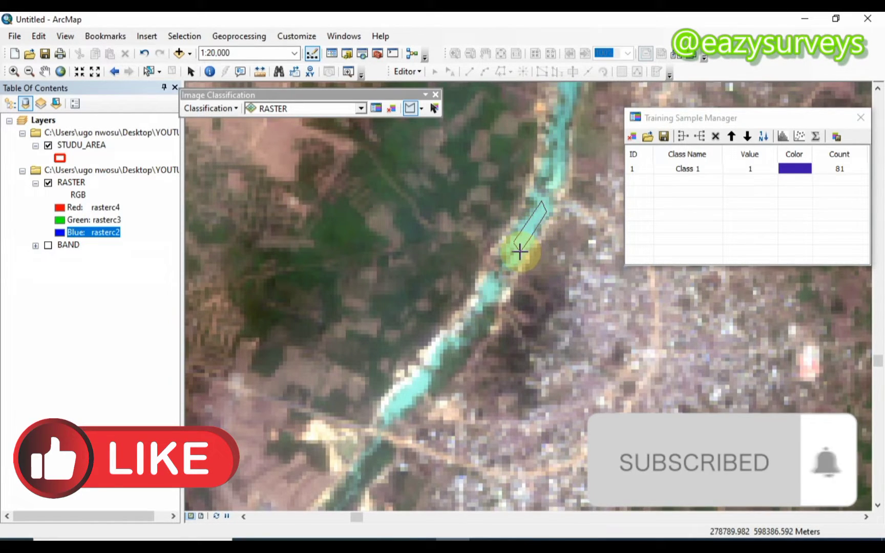
Draw a third four-sided polygon training sample over the bright turquoise water in the river's northern stretch
scroll(523, 263, down, 1)
scroll(524, 264, down, 3)
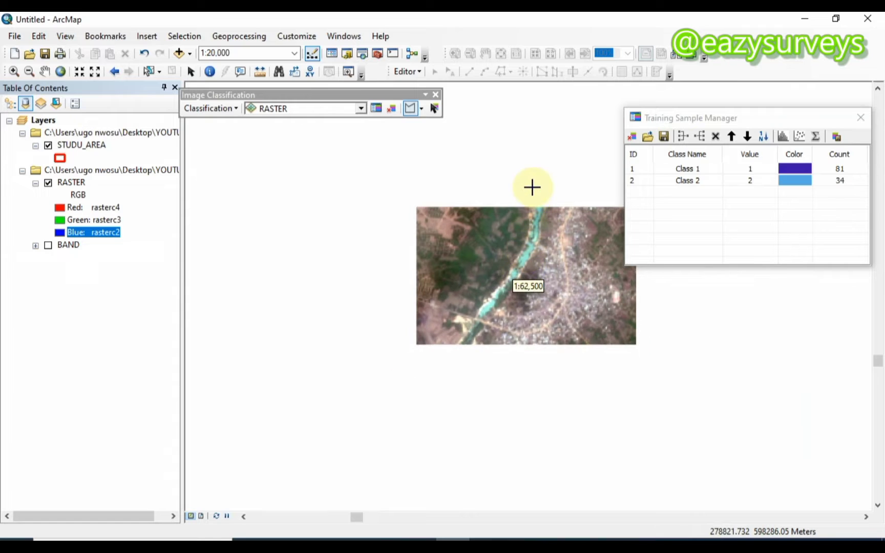
scroll(599, 121, up, 4)
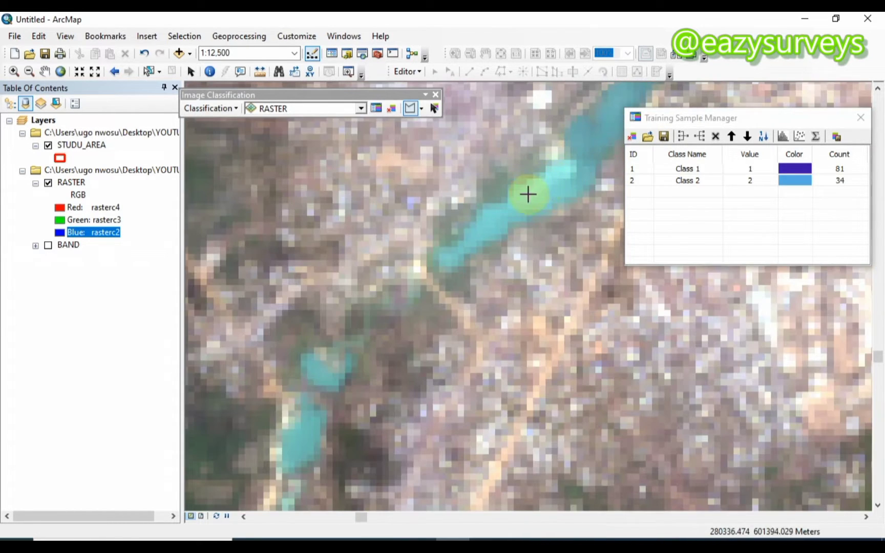
click(470, 232)
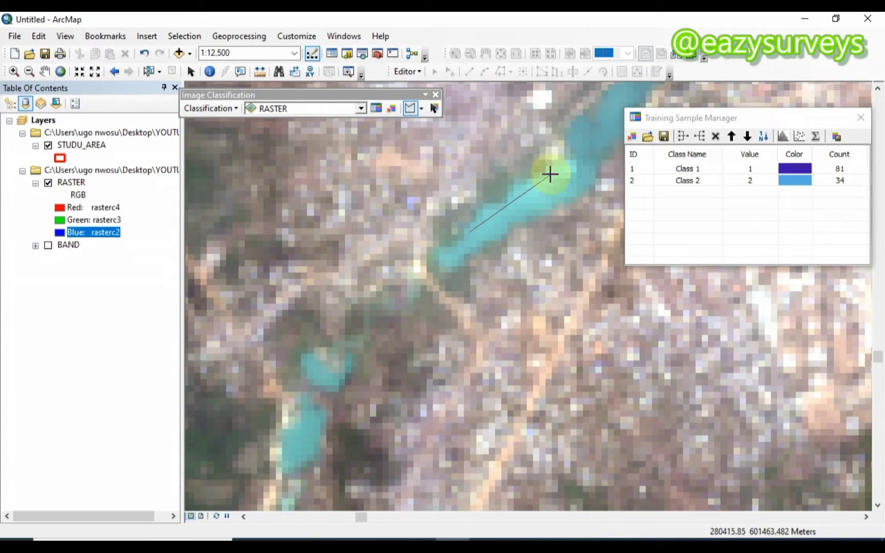
click(551, 170)
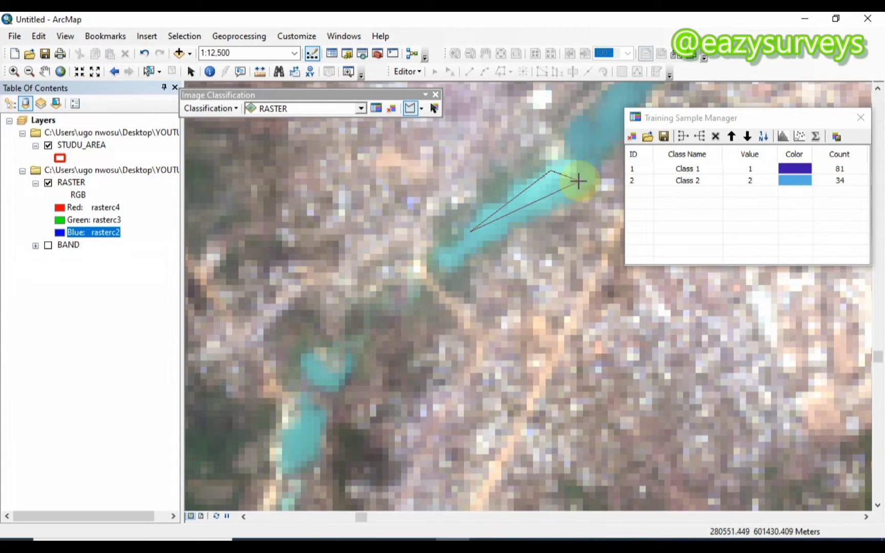
click(579, 180)
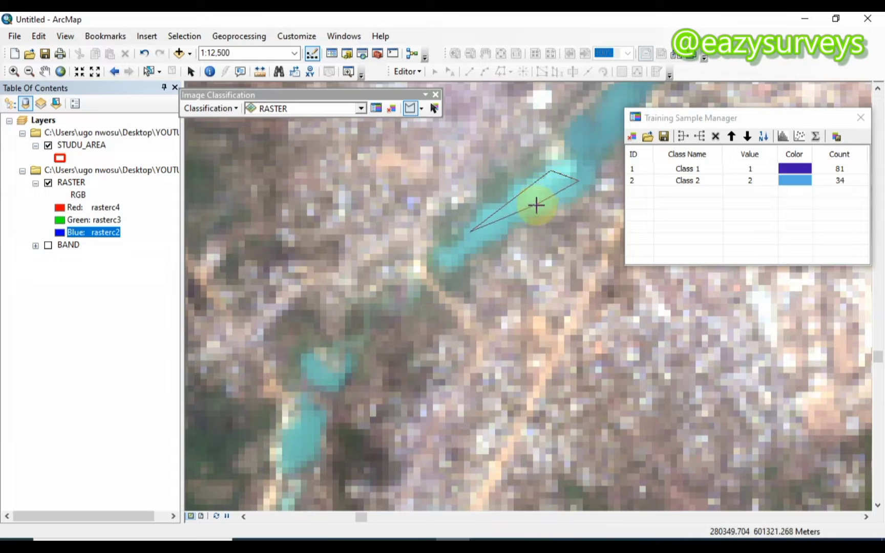
double_click(484, 235)
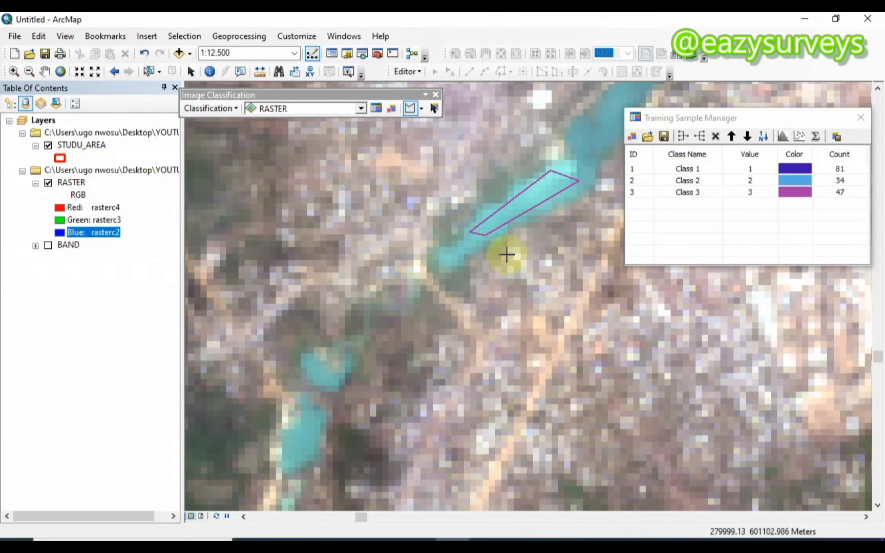
Merge the three river training samples into a single class and name it WATER BODY
click(646, 168)
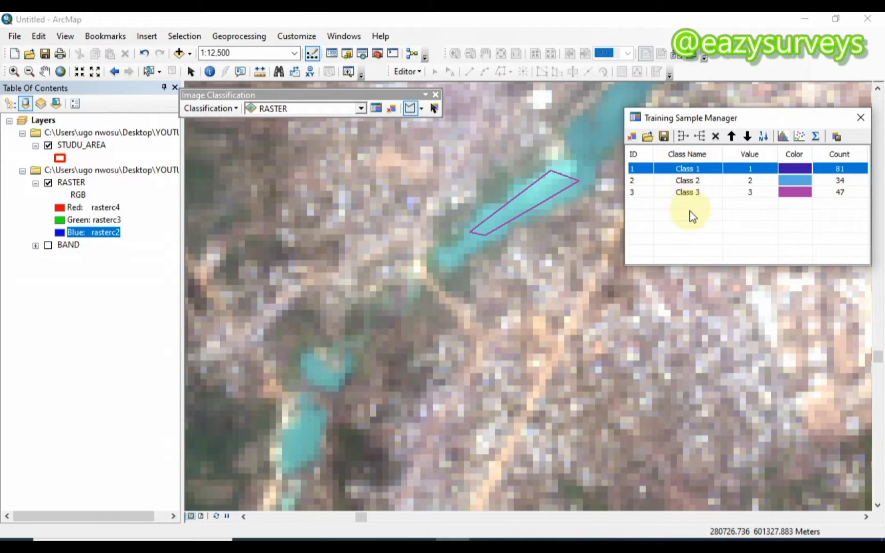
shift+click(643, 176)
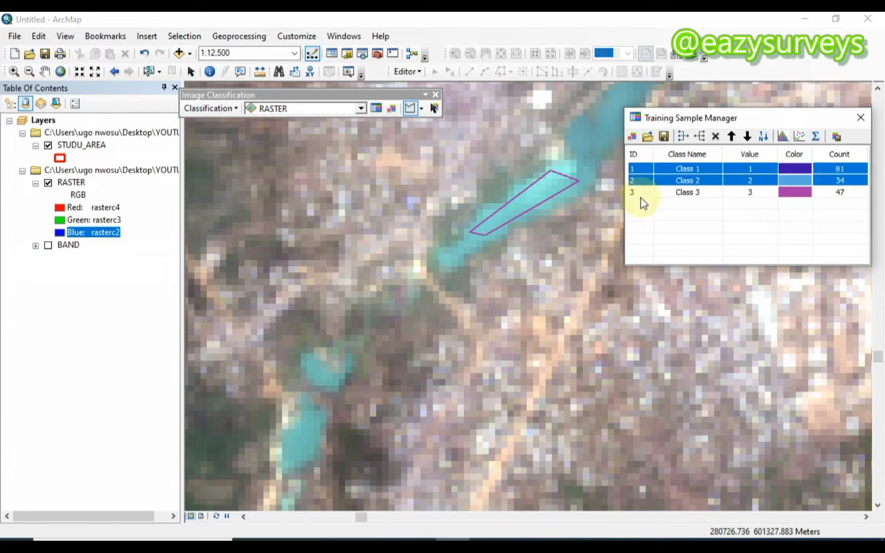
shift+click(640, 197)
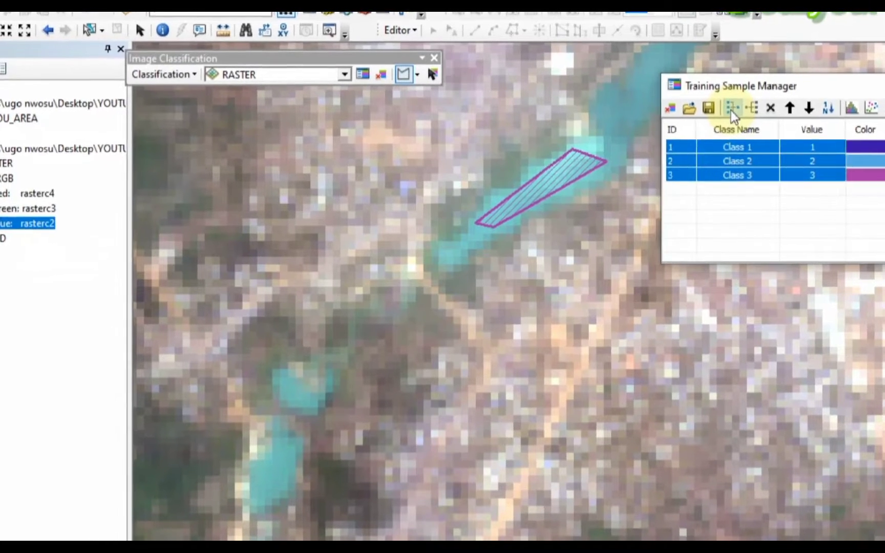
click(733, 109)
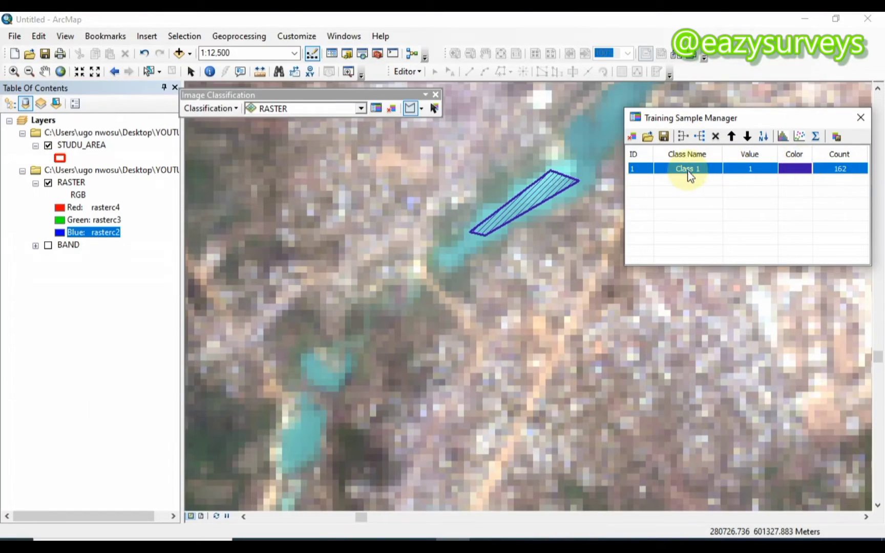
double_click(771, 137)
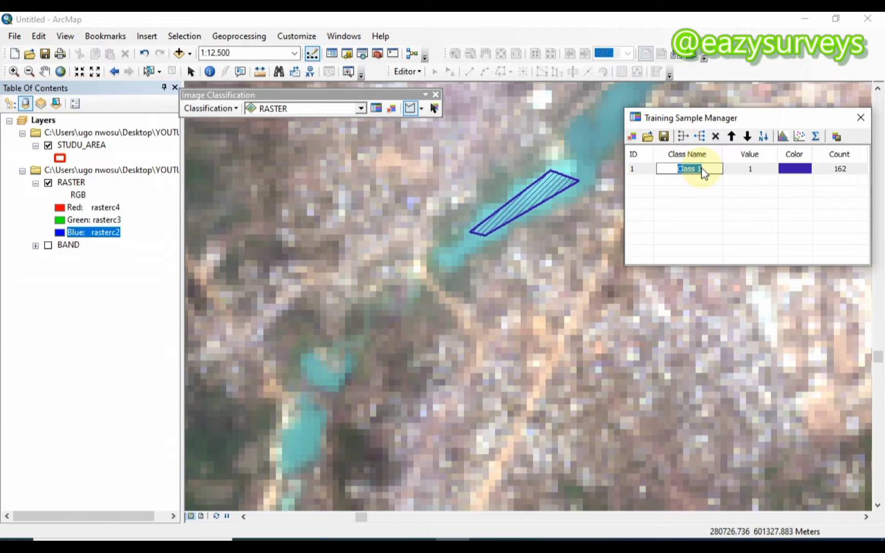
text(WATER BODY)
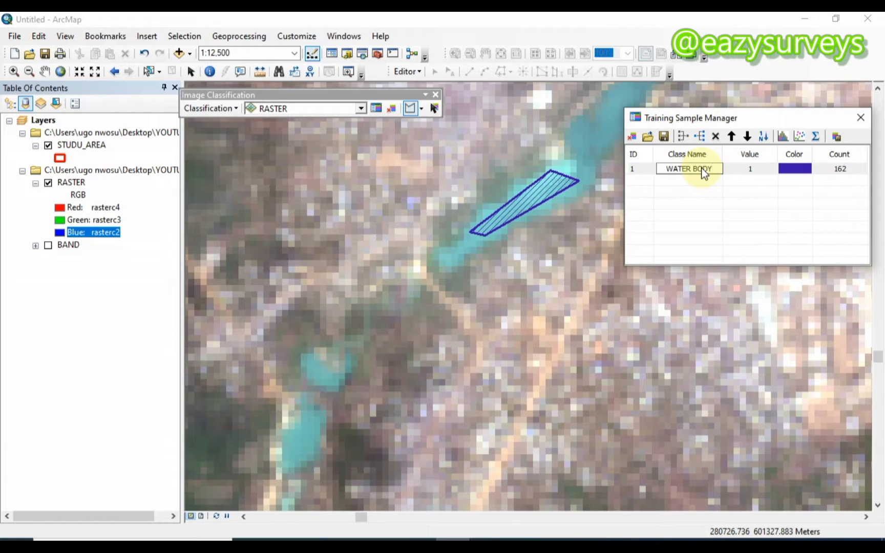
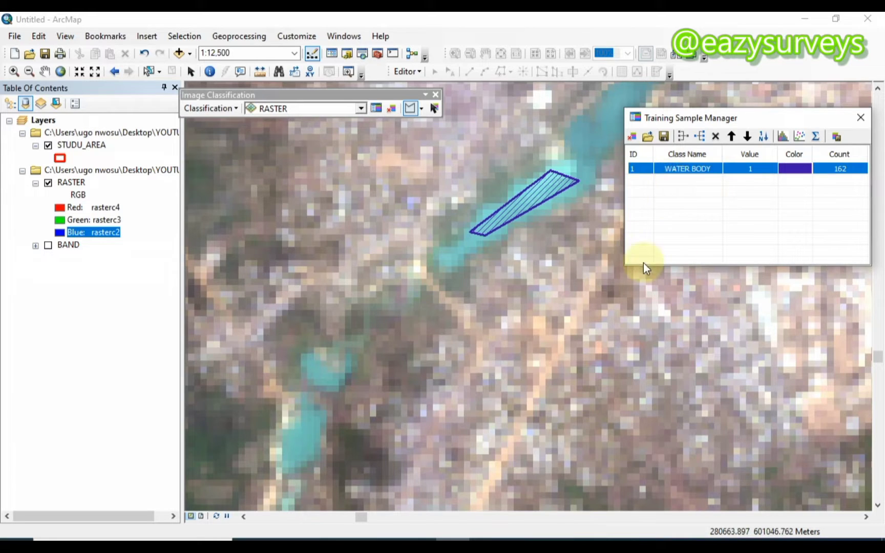
Draw a small four-sided polygon training sample over the bright built-up area near the study area's eastern boundary, north of the river
scroll(541, 255, down, 5)
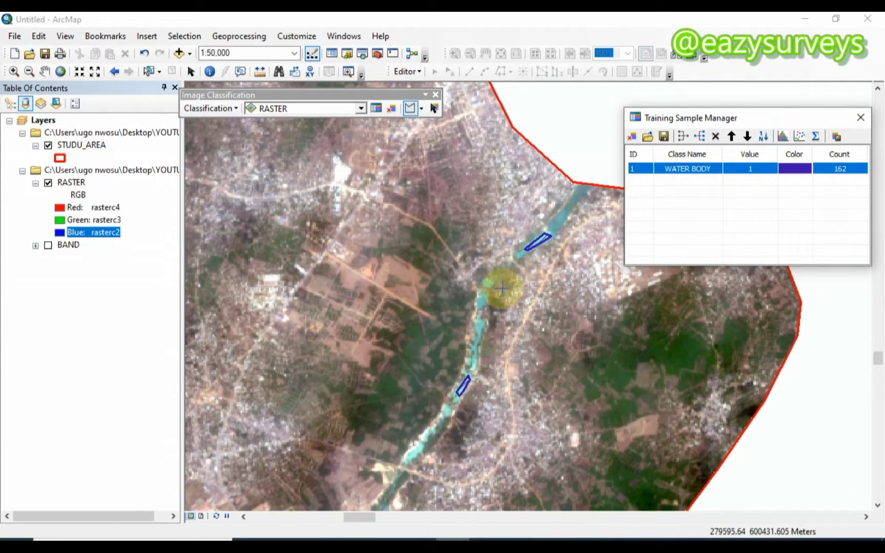
drag(503, 287, 518, 316)
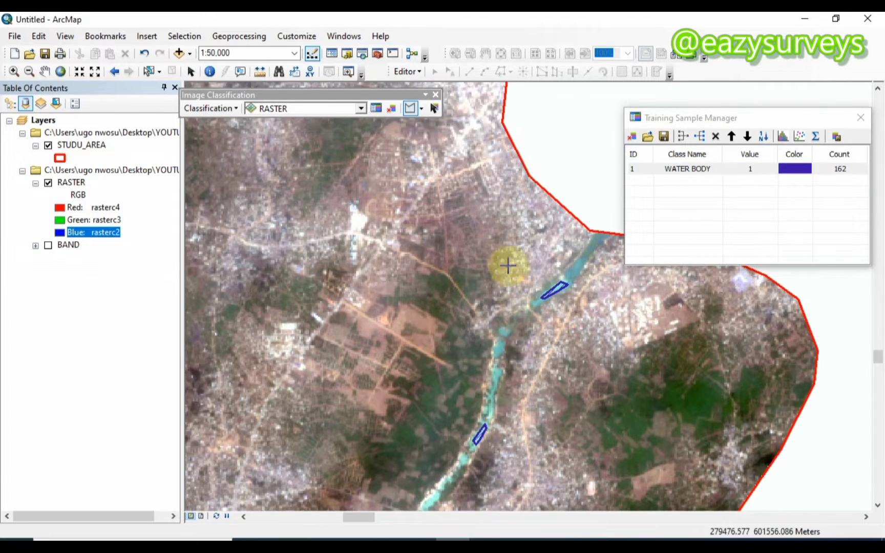
drag(474, 213, 500, 279)
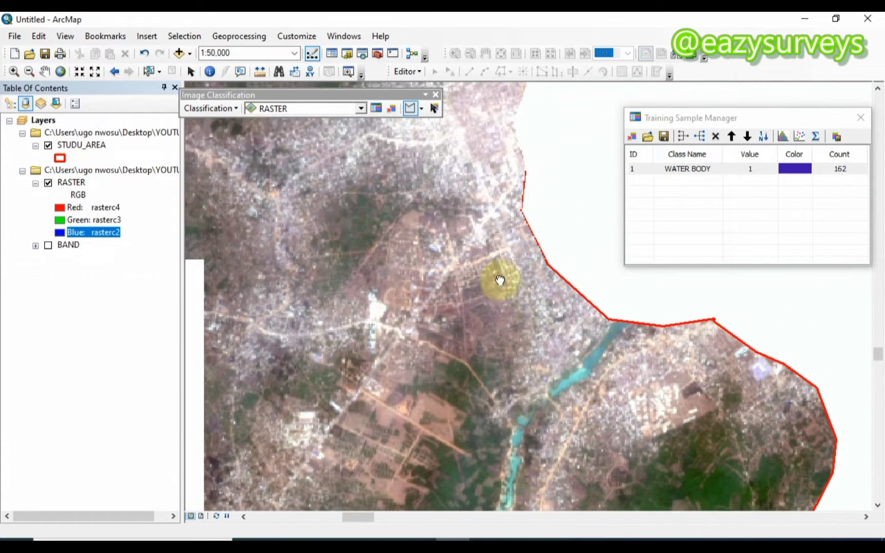
scroll(489, 183, down, 3)
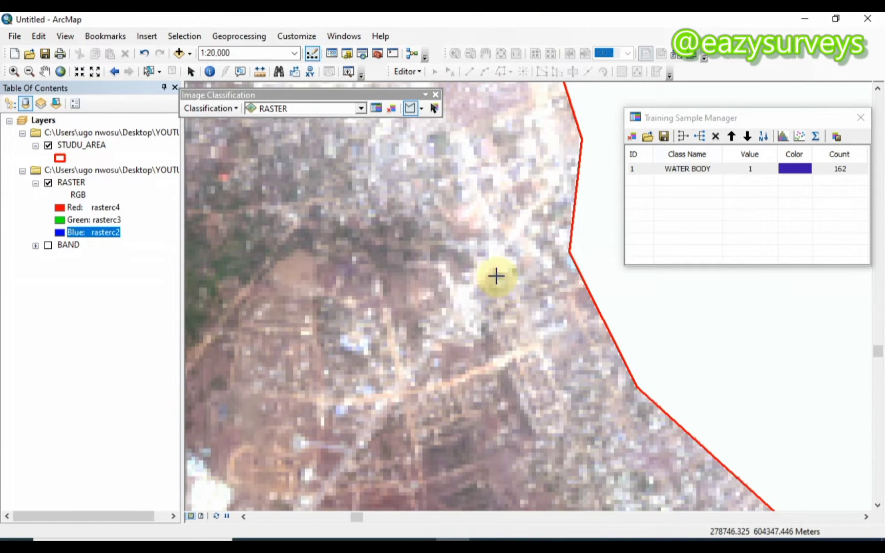
click(460, 288)
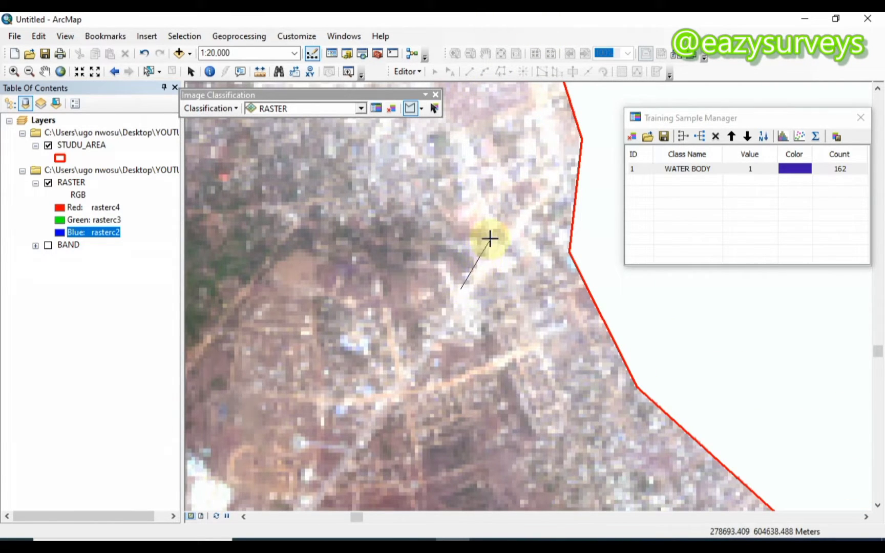
click(492, 239)
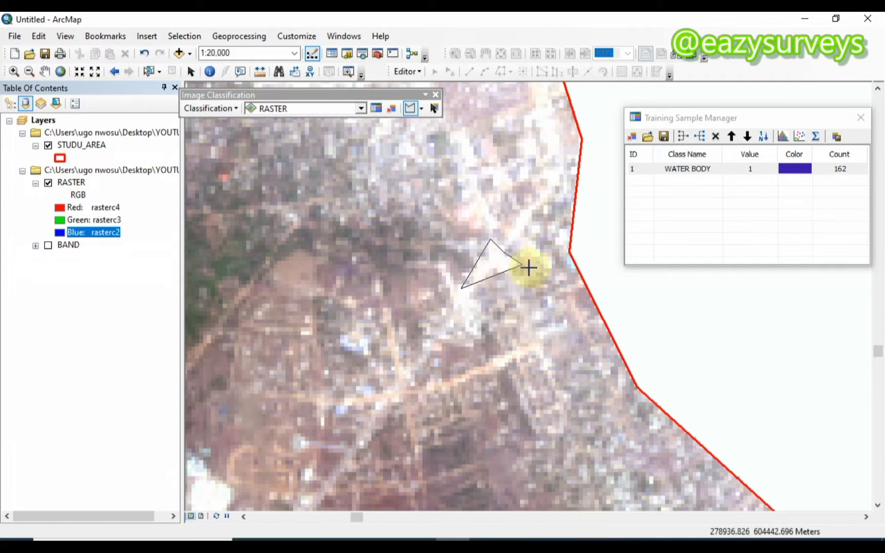
click(517, 266)
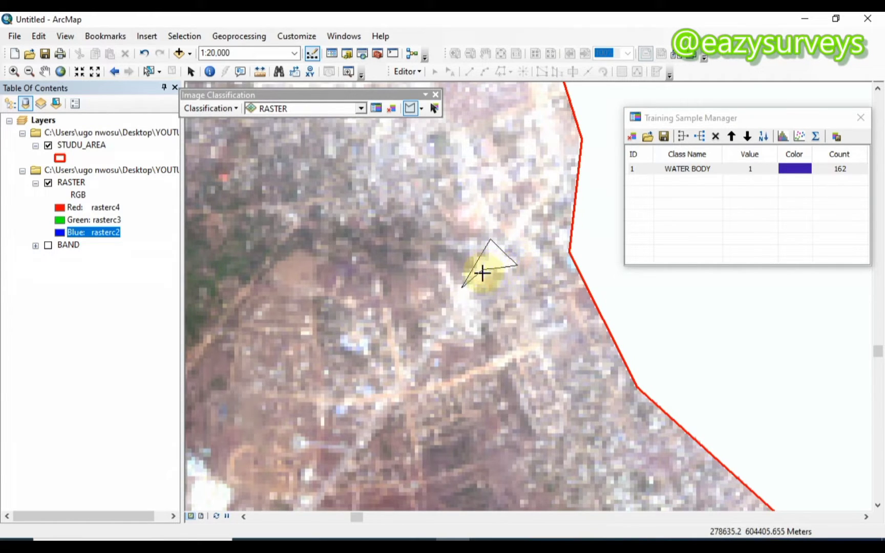
double_click(478, 281)
Draw a second polygon training sample over the dense whitish urban area northwest of the first built-up sample
scroll(483, 282, up, 3)
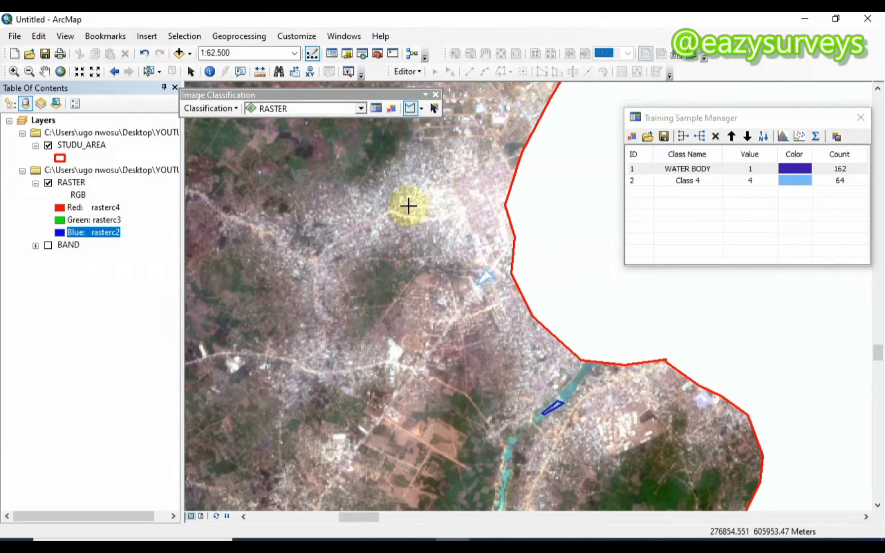
scroll(421, 184, down, 1)
scroll(423, 185, down, 3)
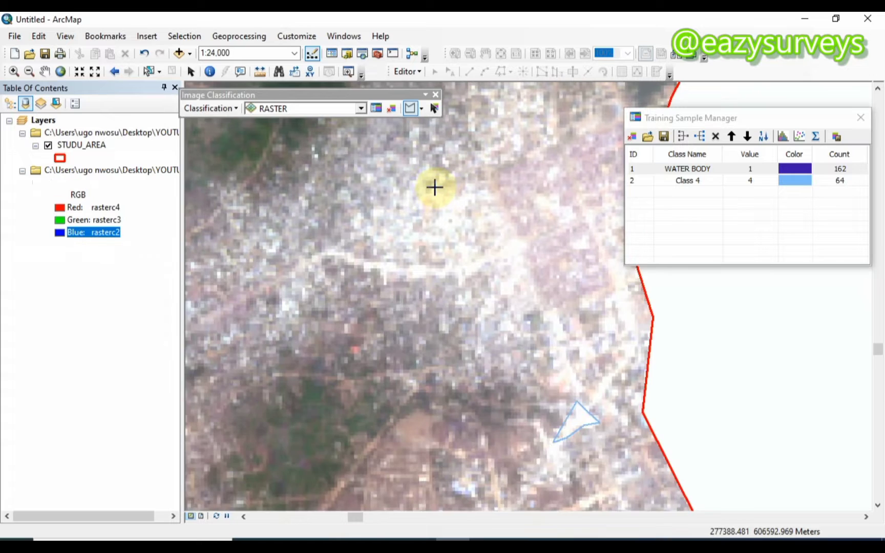
click(436, 188)
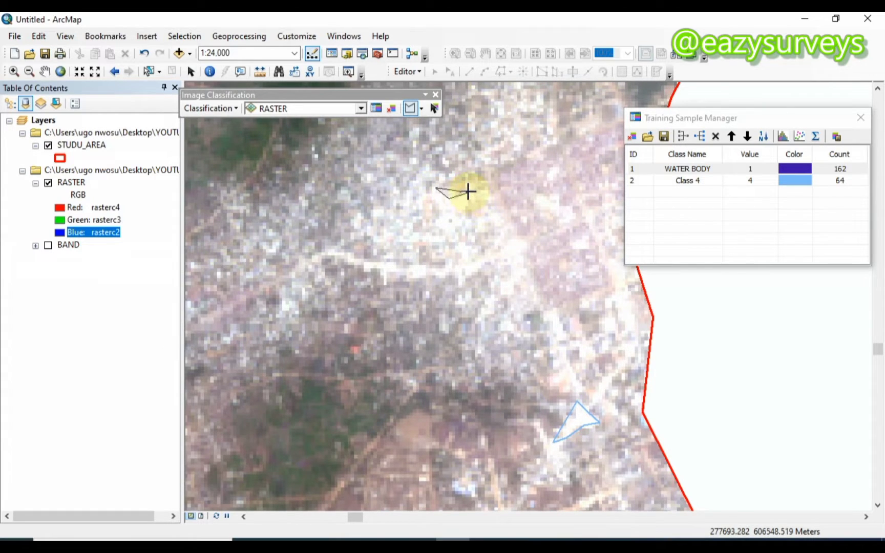
click(471, 202)
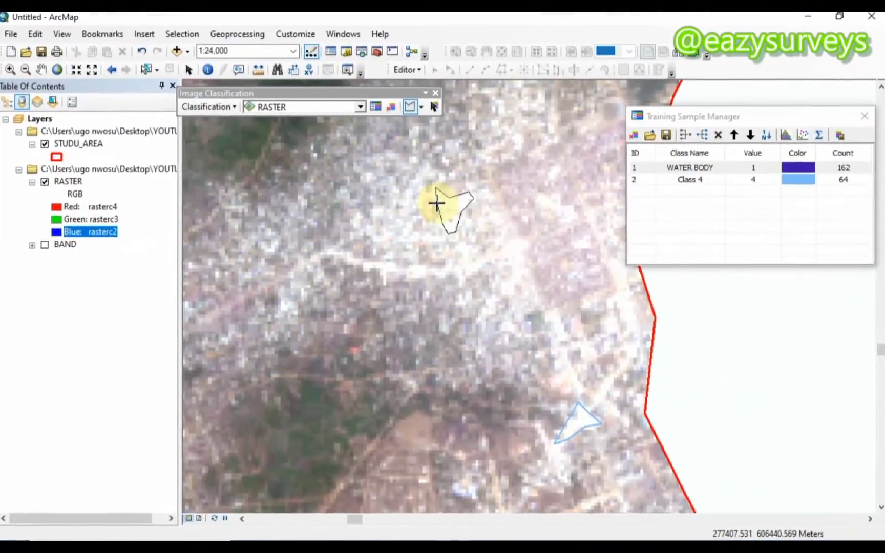
double_click(441, 195)
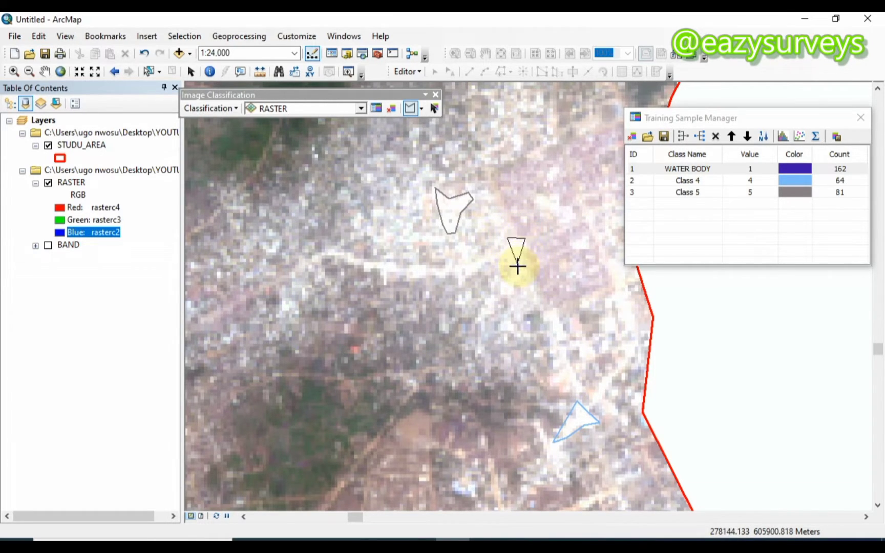
Draw a third built-up training polygon just southeast of the second one, beside the pinkish urban block
click(526, 281)
click(511, 282)
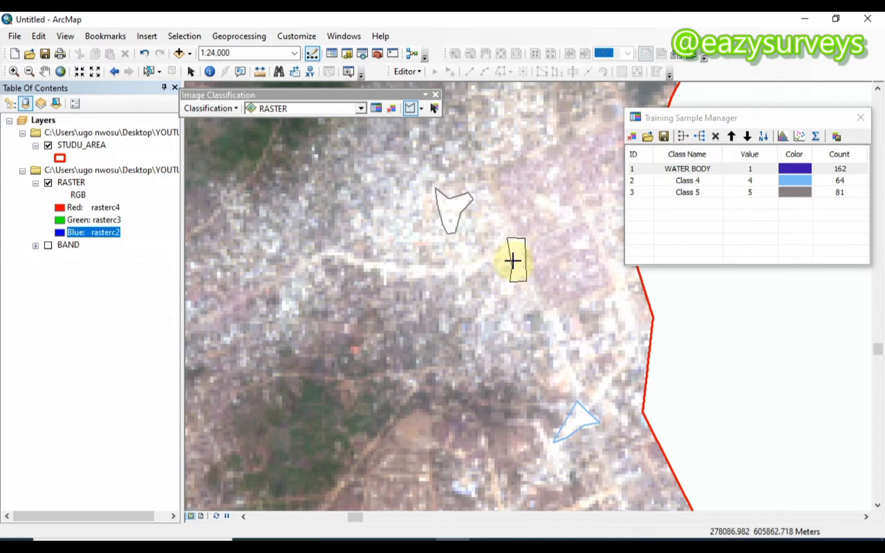
double_click(488, 258)
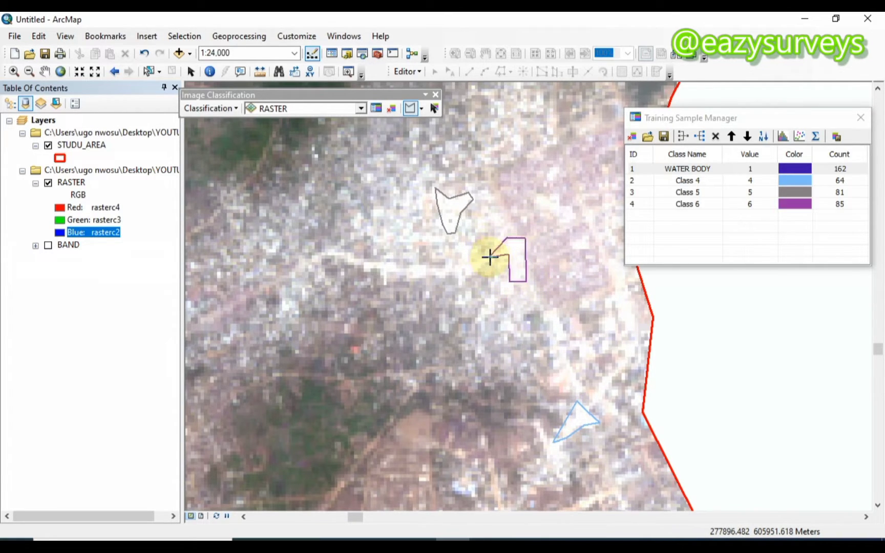
Draw a fourth built-up training polygon around the bright white patch just north of the east-west road, southwest of the other built-up samples
scroll(490, 257, down, 4)
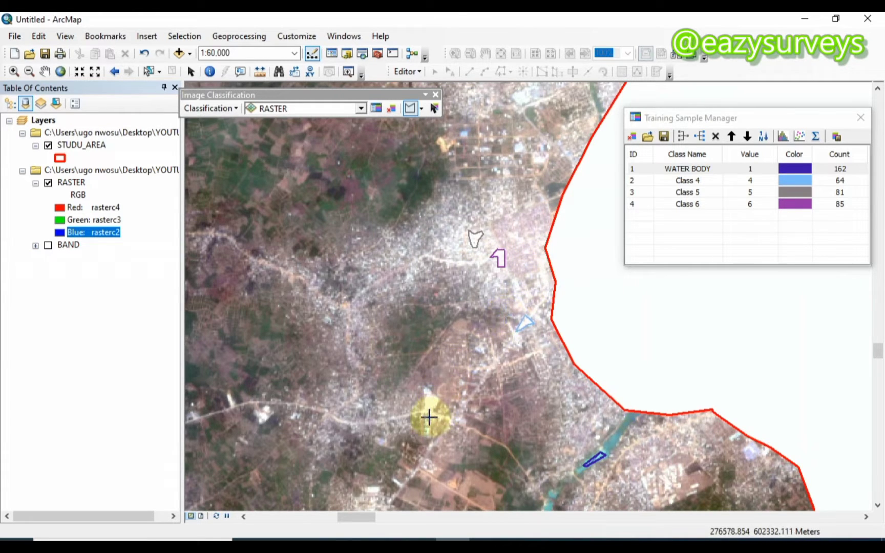
scroll(430, 417, up, 5)
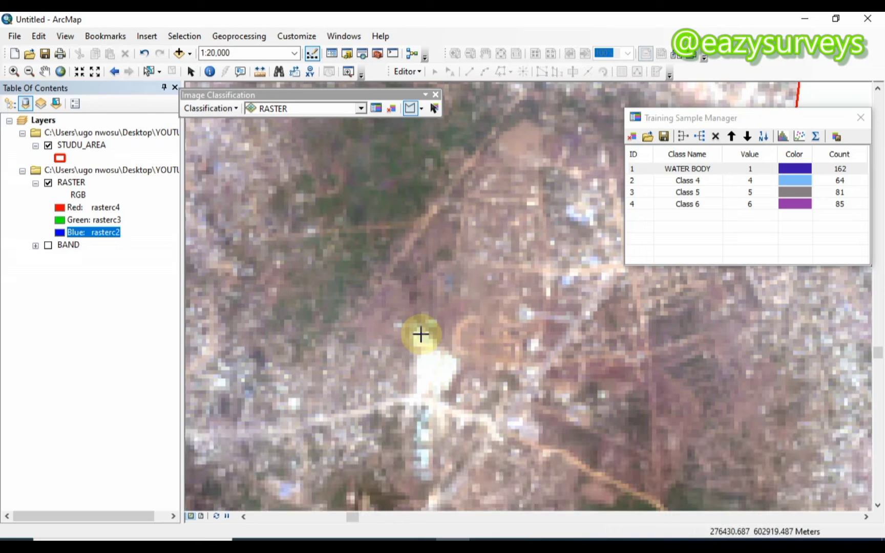
click(421, 334)
click(460, 367)
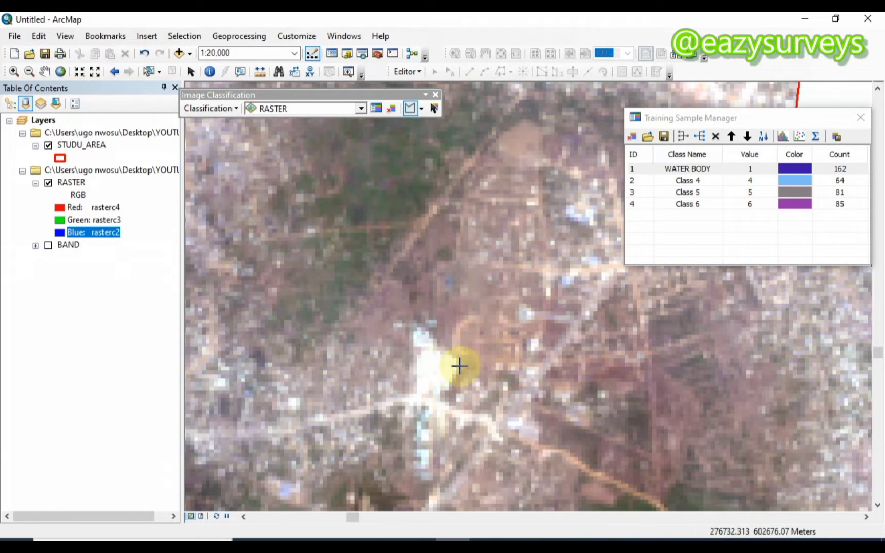
click(441, 389)
click(421, 388)
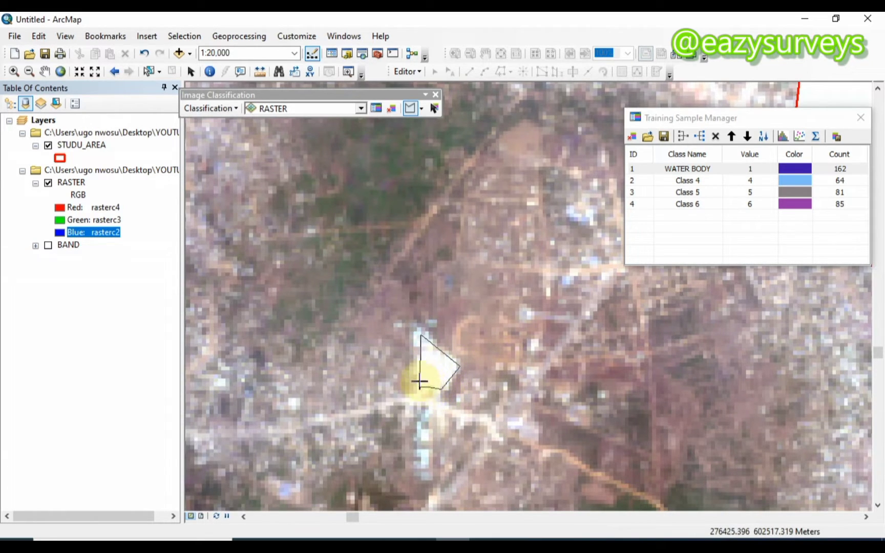
double_click(420, 369)
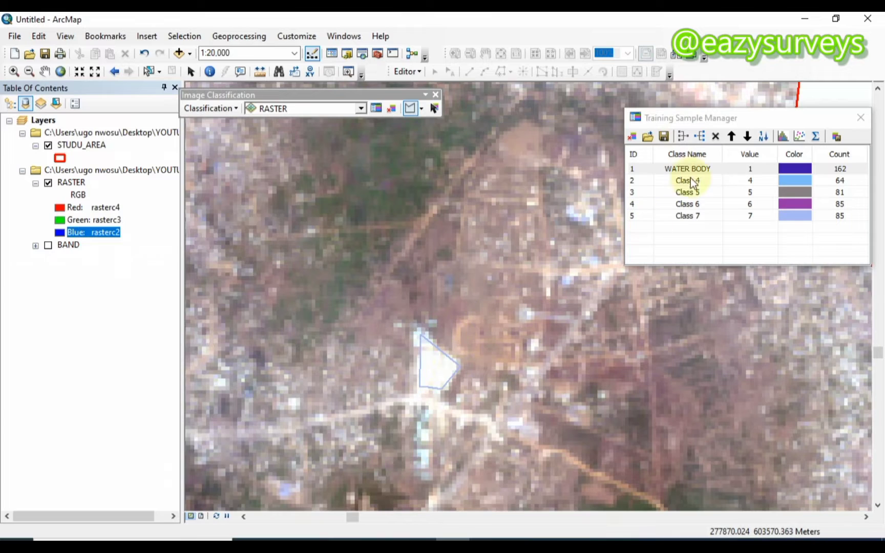
Merge the four built-up training samples into a single class and name it BUILT UP
click(648, 178)
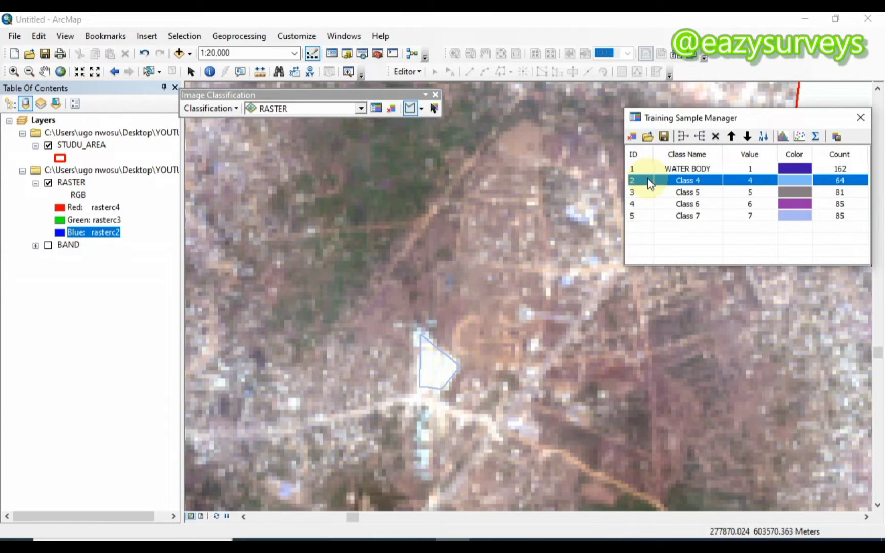
ctrl+click(636, 191)
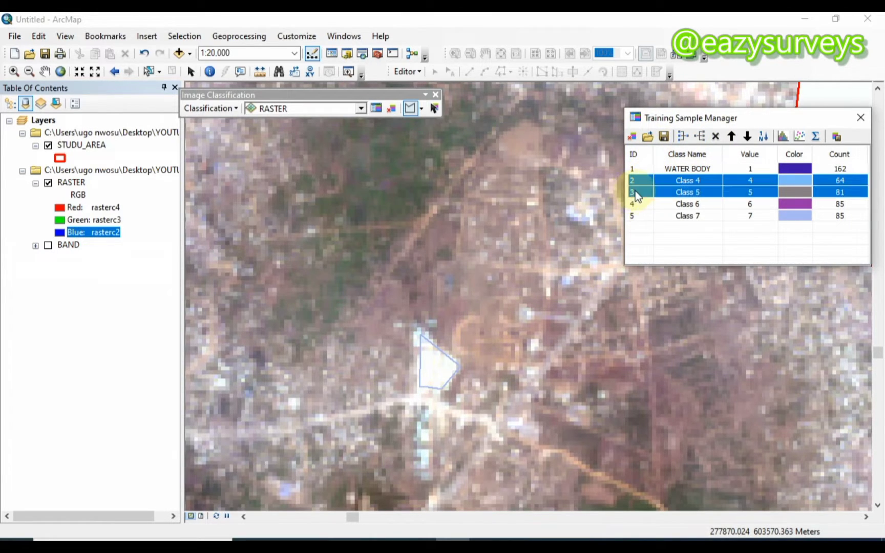
ctrl+click(638, 203)
ctrl+click(639, 215)
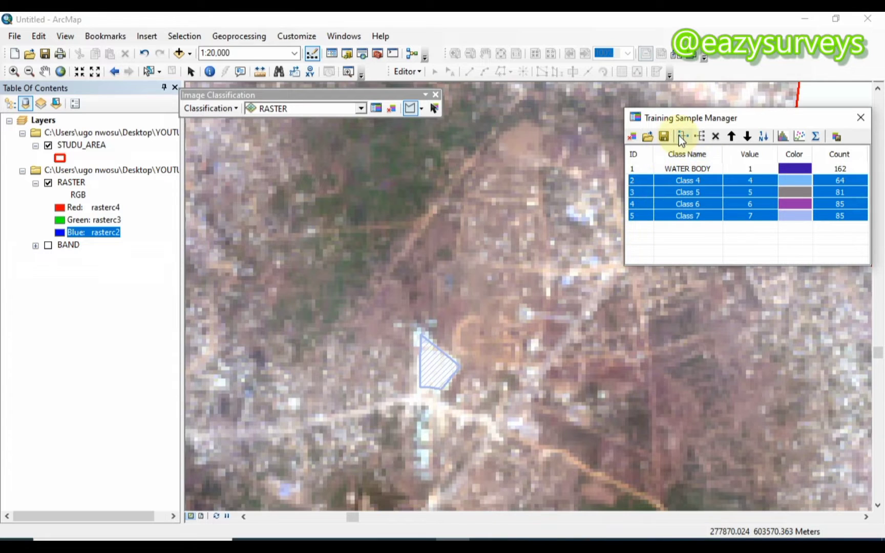
click(681, 136)
double_click(698, 180)
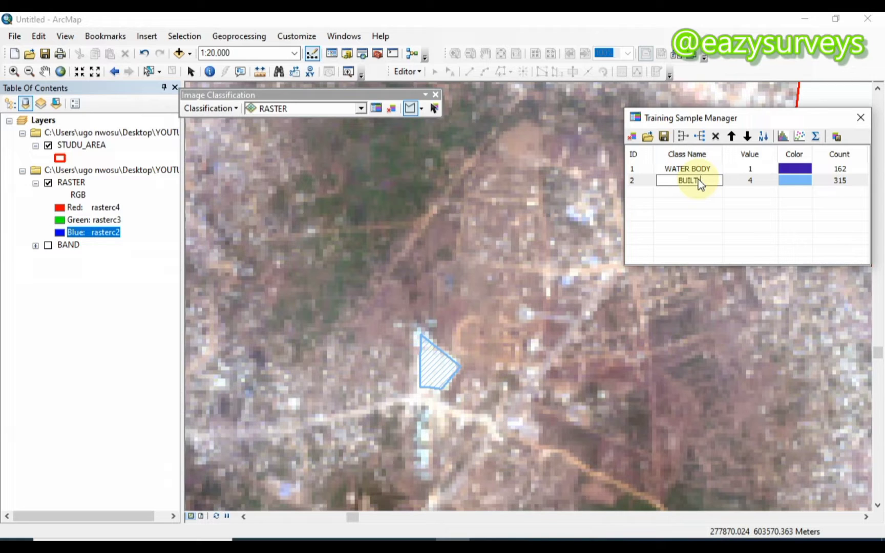
text(BUILT UP)
key(Return)
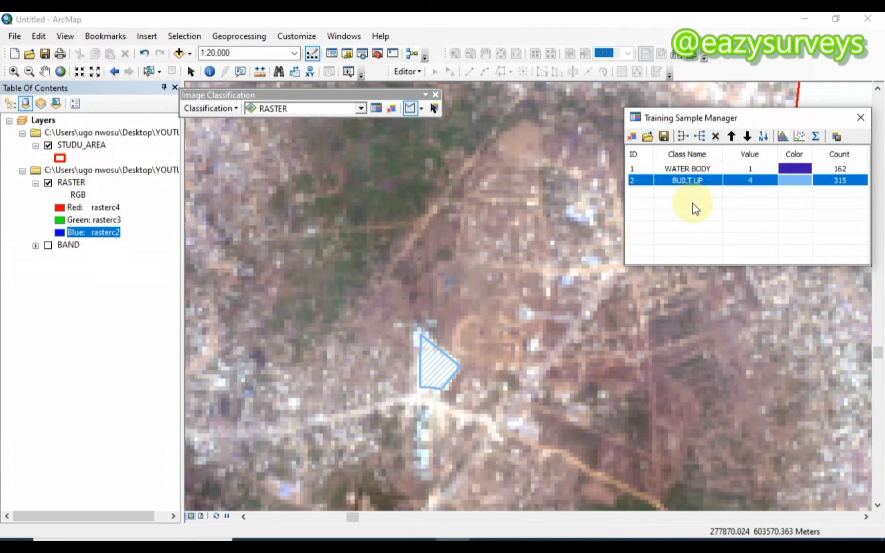
Draw a five-sided polygon training sample over the green vegetation east of the river, just west of the brown bare field
scroll(409, 310, down, 2)
scroll(409, 310, down, 2)
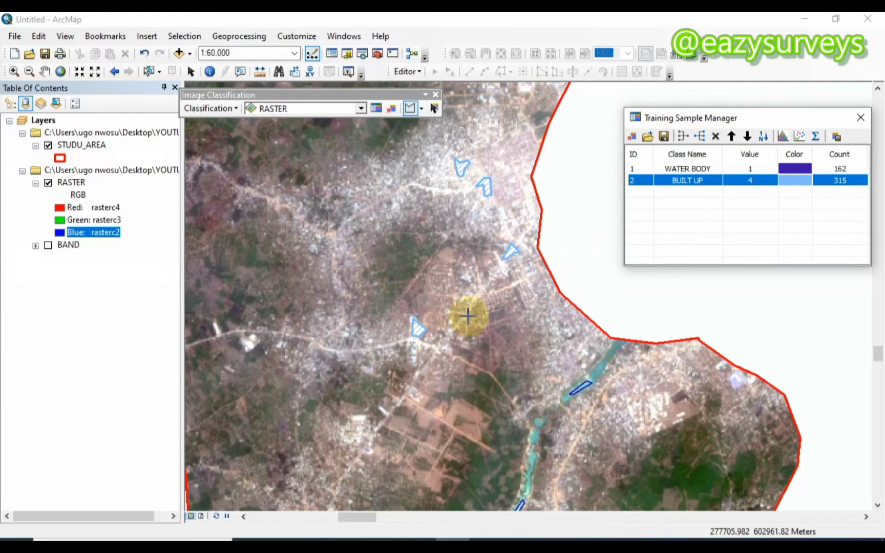
scroll(465, 310, down, 2)
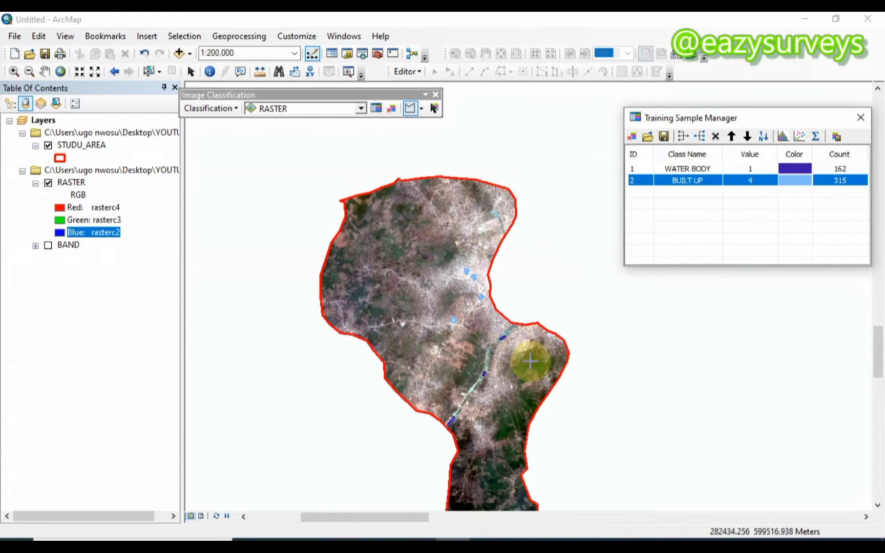
scroll(533, 364, up, 2)
scroll(536, 380, up, 2)
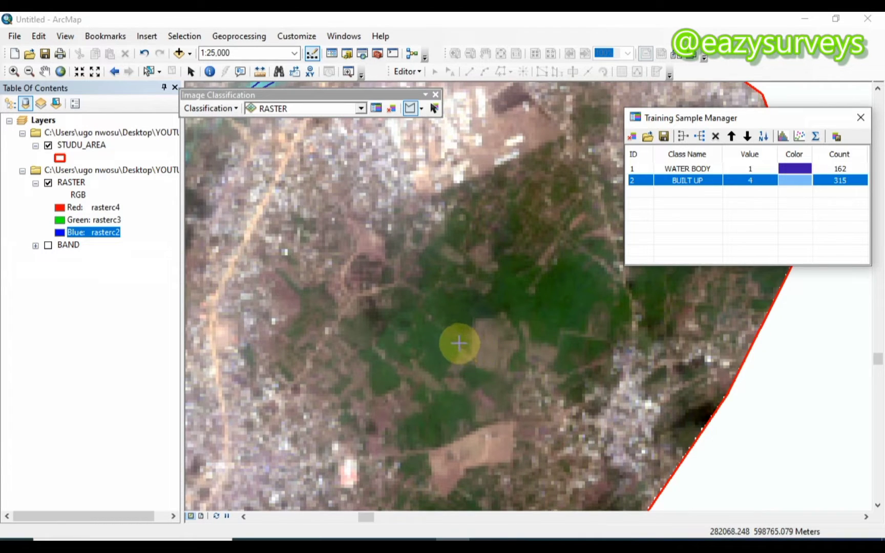
click(459, 344)
click(439, 381)
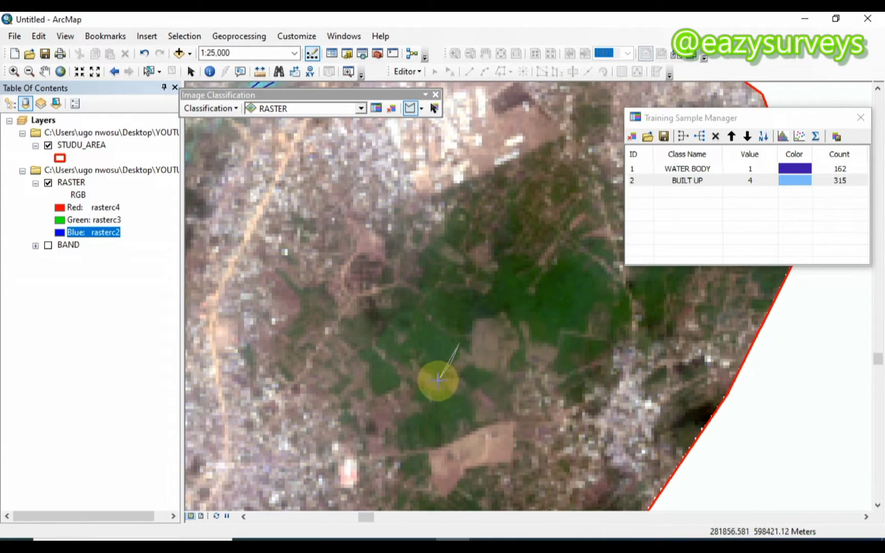
click(423, 366)
click(430, 339)
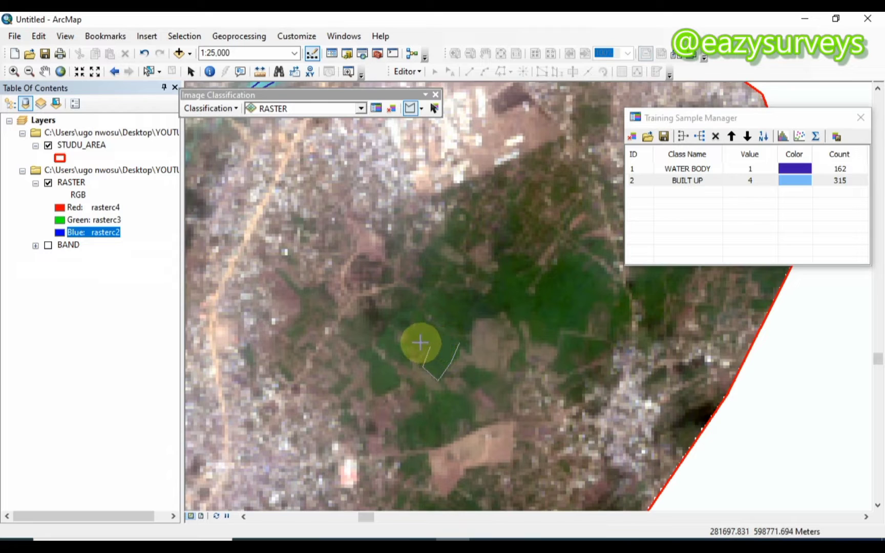
double_click(418, 332)
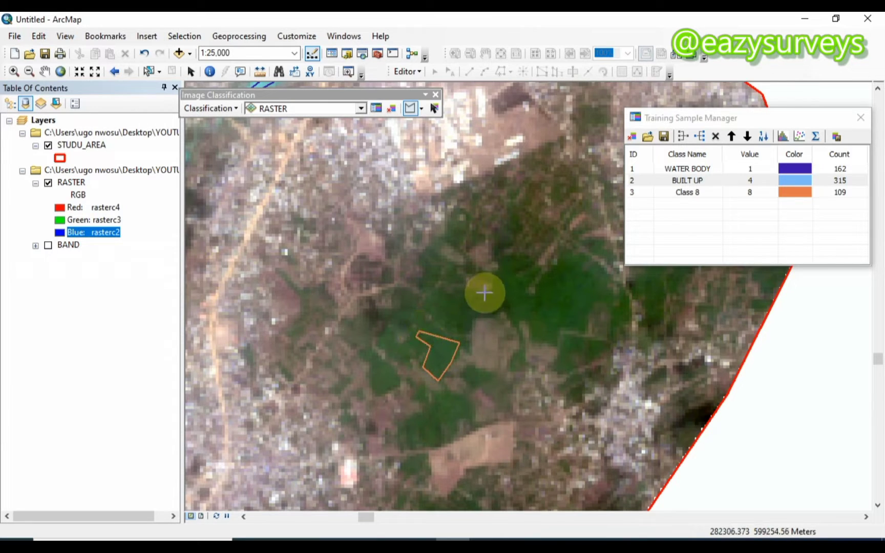
Draw a second, larger vegetation training polygon over the dark green patch northeast of the first vegetation sample
click(532, 299)
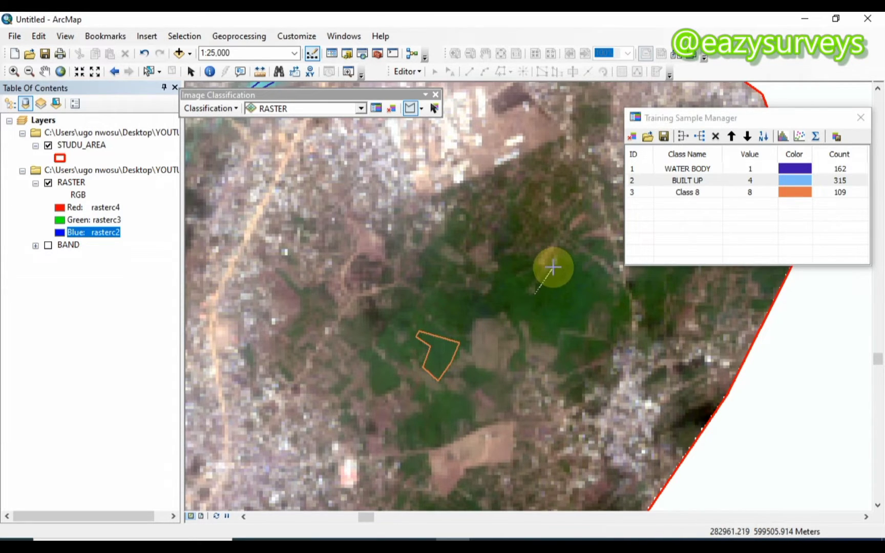
click(552, 269)
click(574, 270)
click(606, 284)
click(577, 325)
double_click(538, 329)
Draw a third vegetation training polygon over the dark green area in the south, between the bright built-up cluster and the orange north-south road
scroll(538, 329, up, 4)
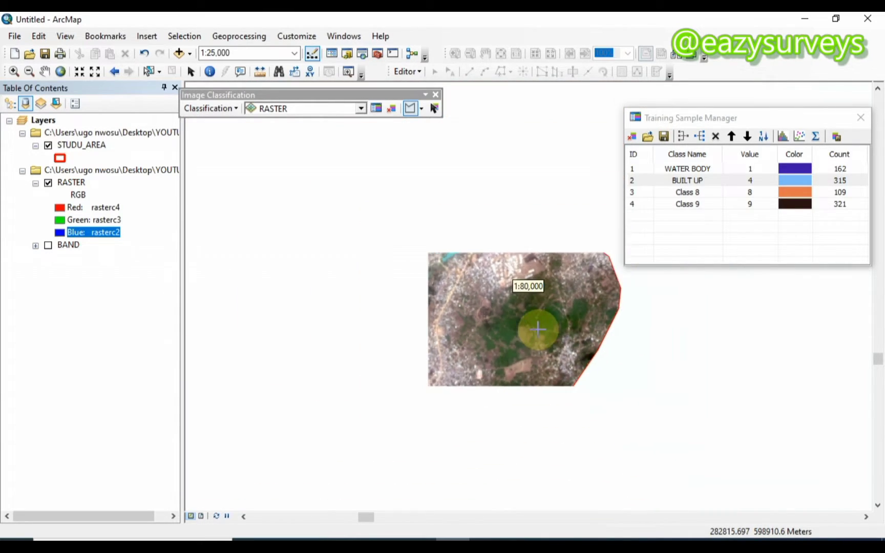
scroll(538, 329, up, 2)
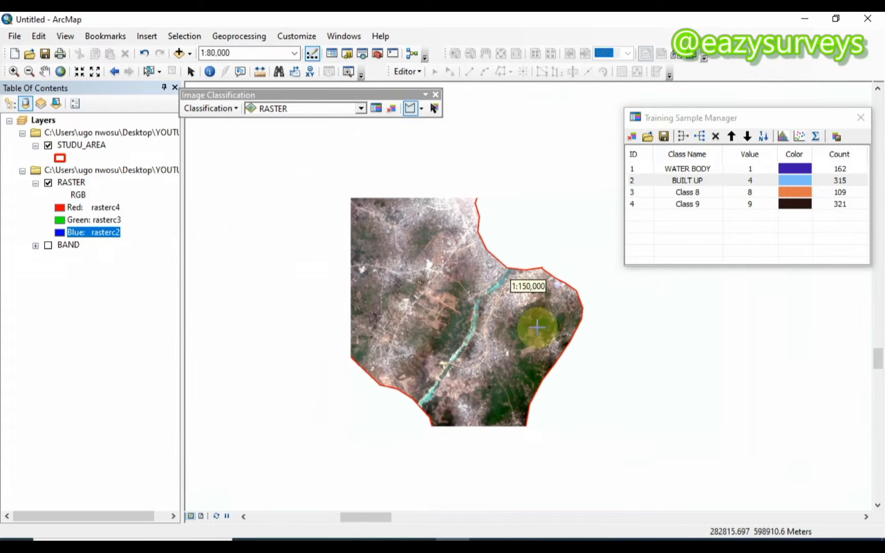
scroll(499, 425, down, 4)
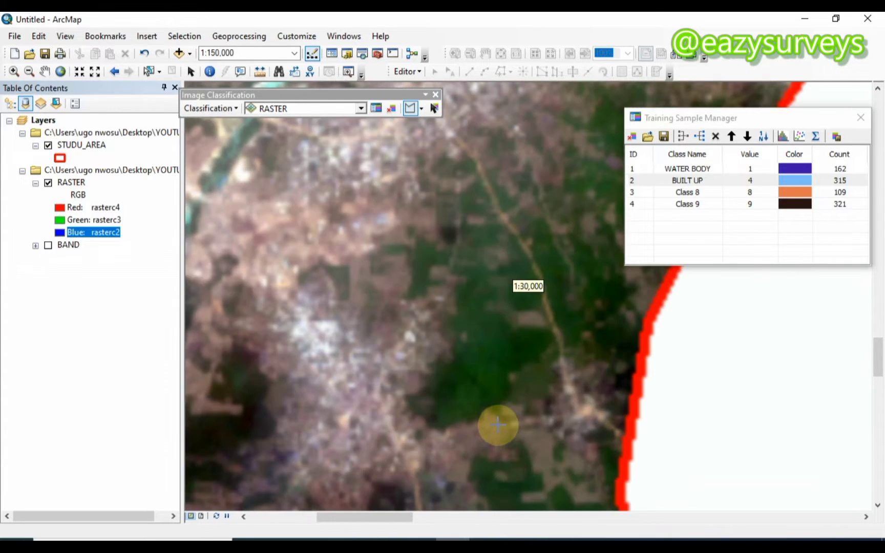
scroll(474, 358, down, 2)
click(474, 358)
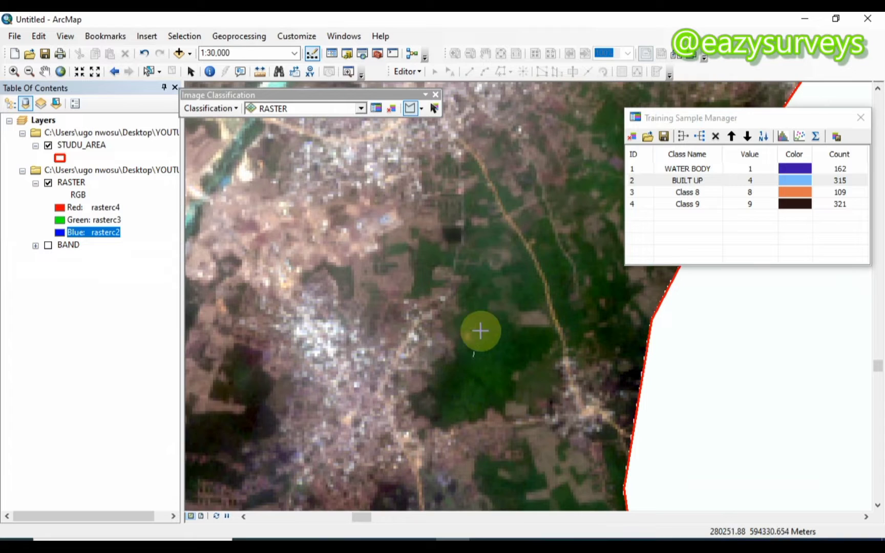
click(489, 321)
click(528, 339)
click(518, 359)
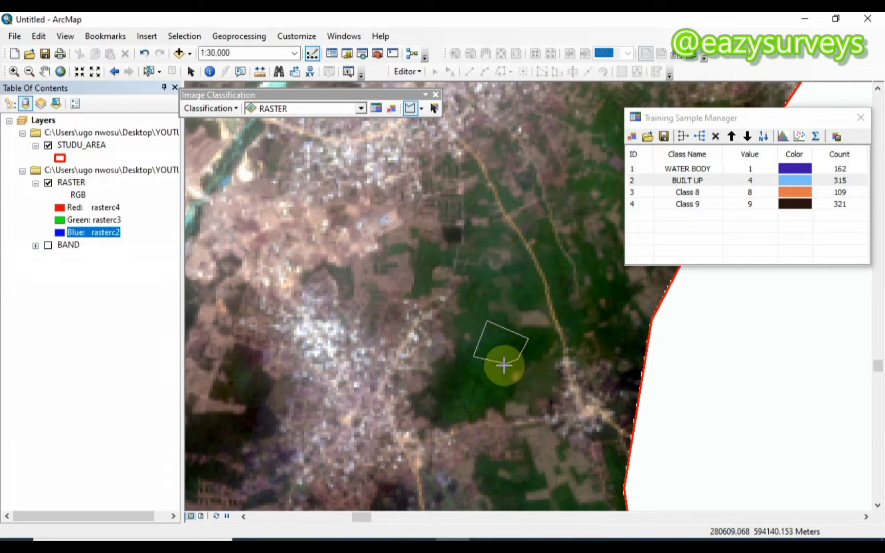
click(499, 369)
click(505, 395)
click(475, 408)
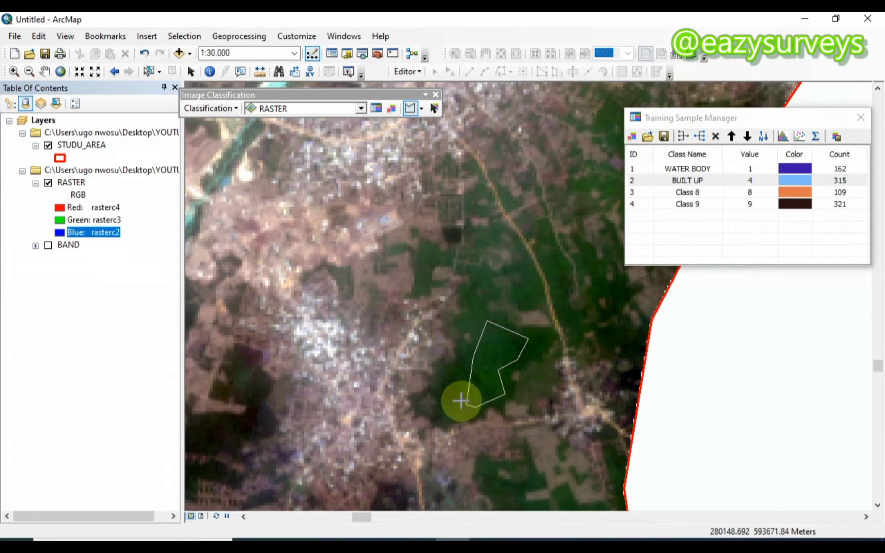
double_click(454, 390)
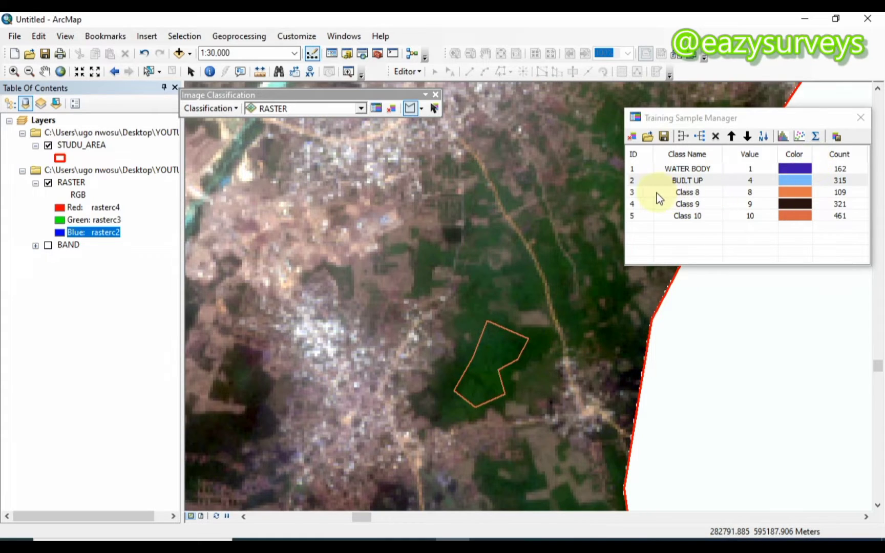
Merge the three vegetation training samples, Class 8, Class 9 and Class 10, into one class and name it VEGETATION
click(639, 192)
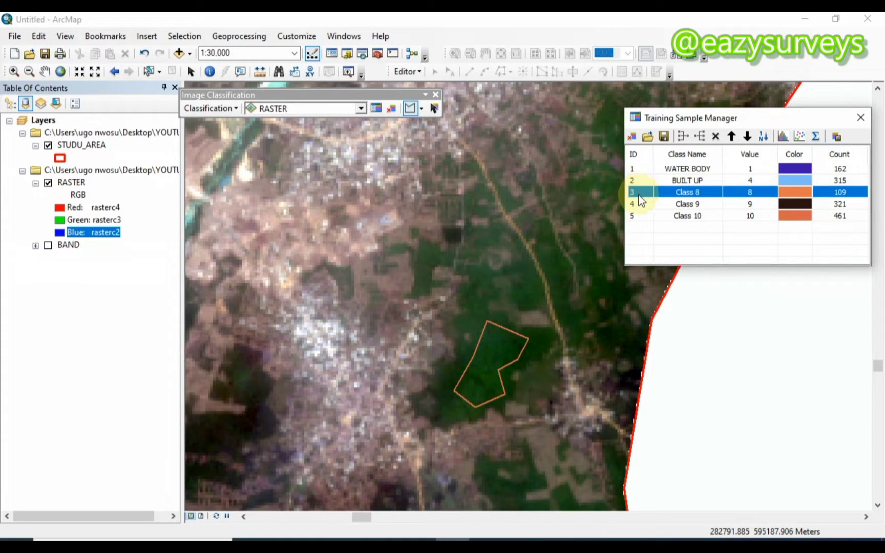
ctrl+click(639, 204)
ctrl+click(639, 217)
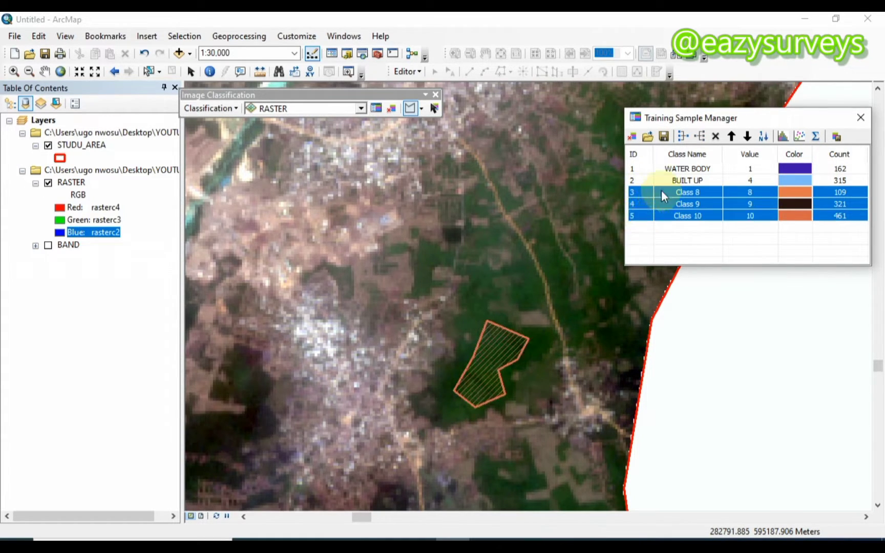
click(684, 136)
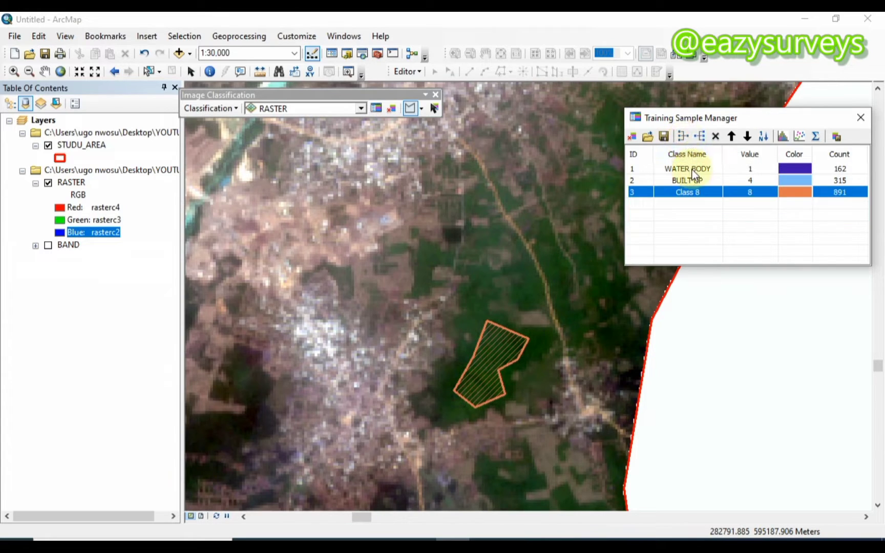
double_click(700, 193)
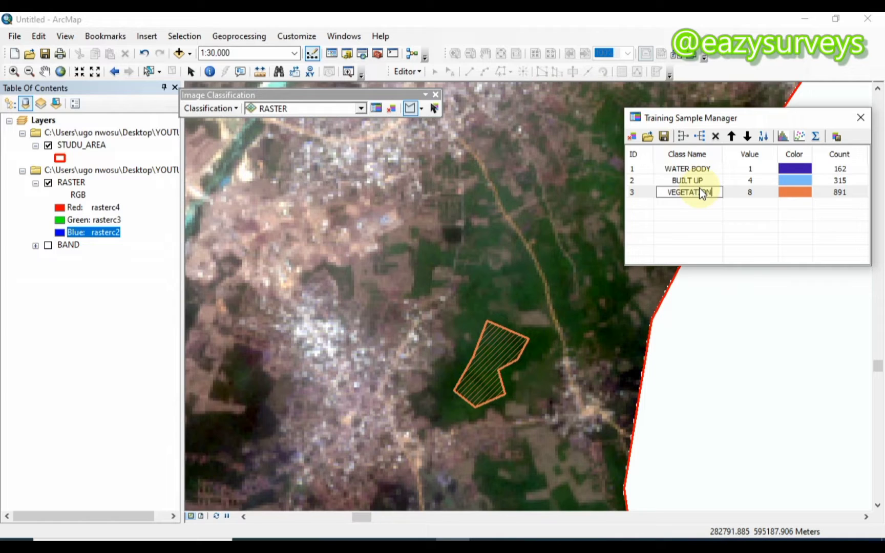
click(709, 194)
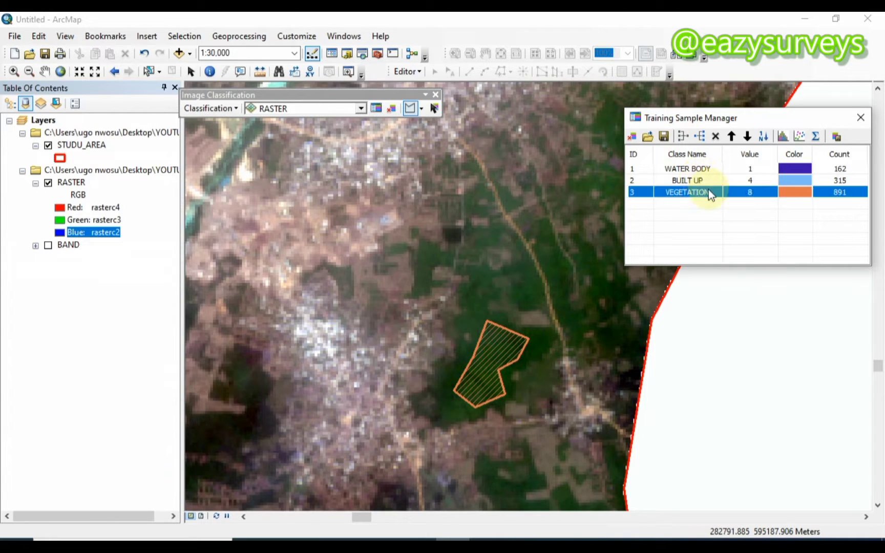
Draw a six-sided, L-shaped training polygon over the bare brown field northeast of the diagonal orange road, west of the river
scroll(490, 302, down, 5)
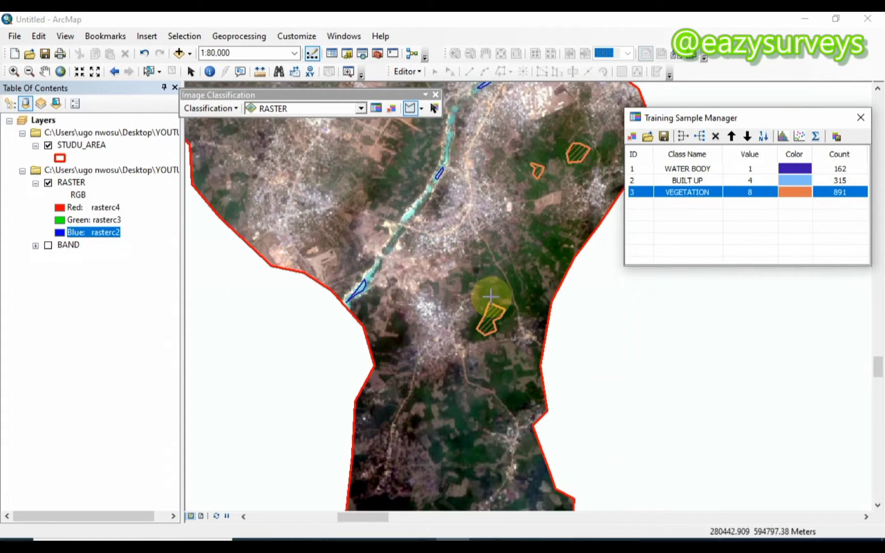
scroll(490, 297, down, 4)
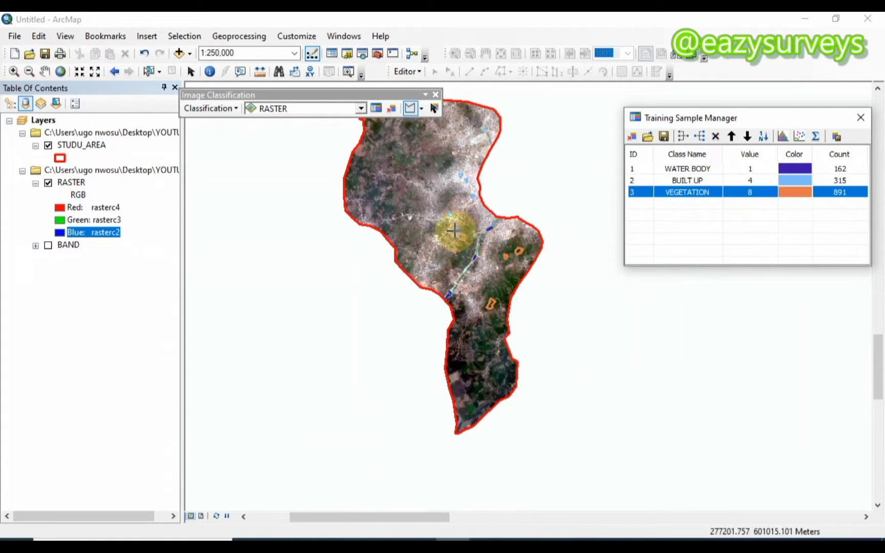
scroll(451, 232, up, 1)
scroll(452, 231, up, 5)
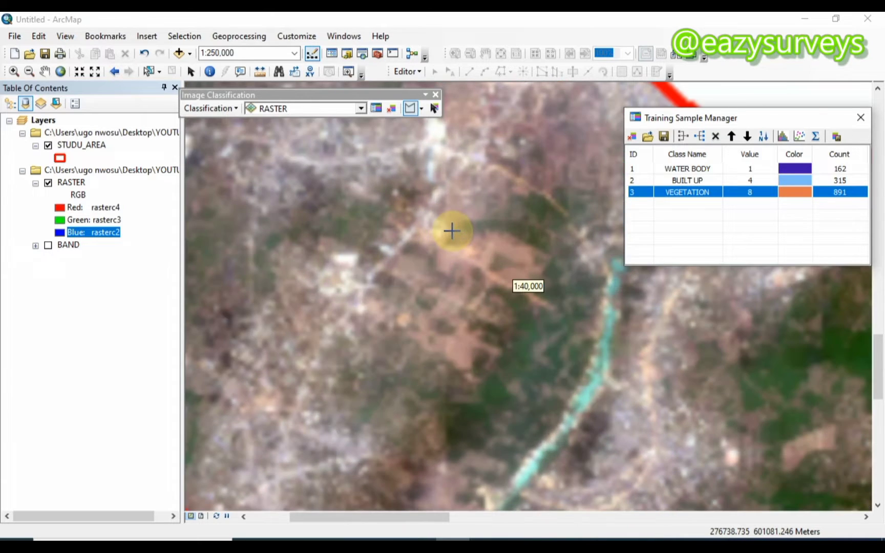
scroll(507, 243, up, 3)
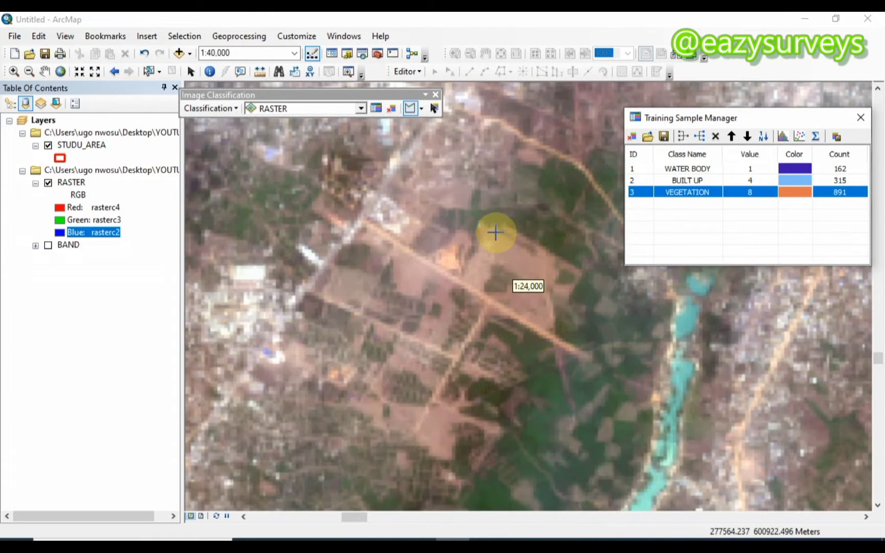
click(495, 229)
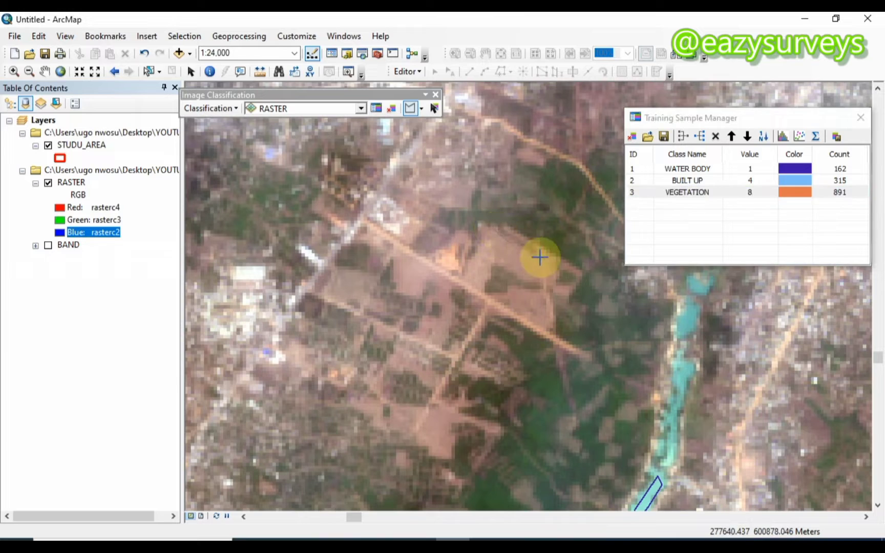
click(546, 262)
click(543, 282)
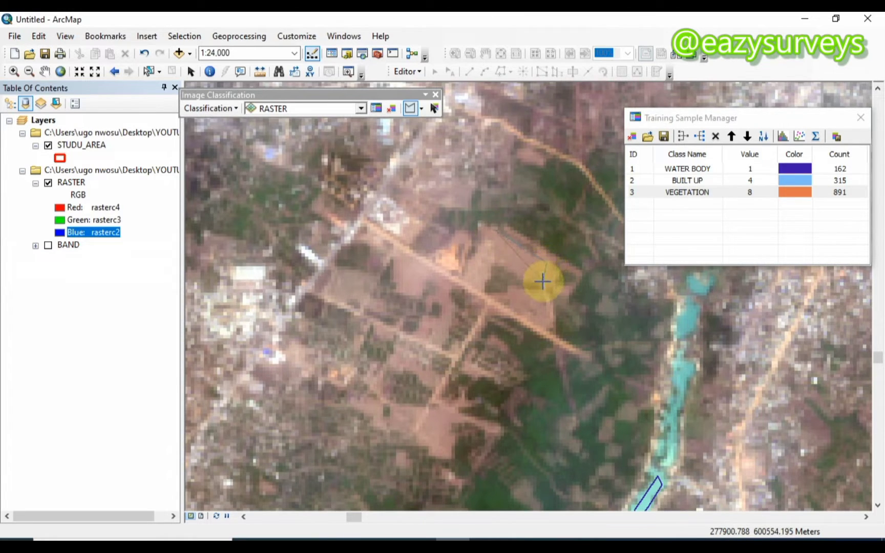
click(494, 261)
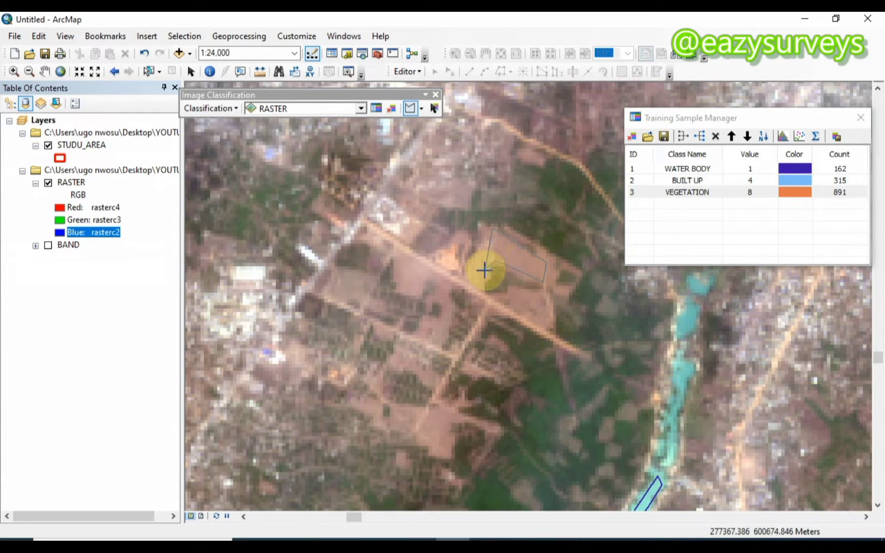
click(478, 284)
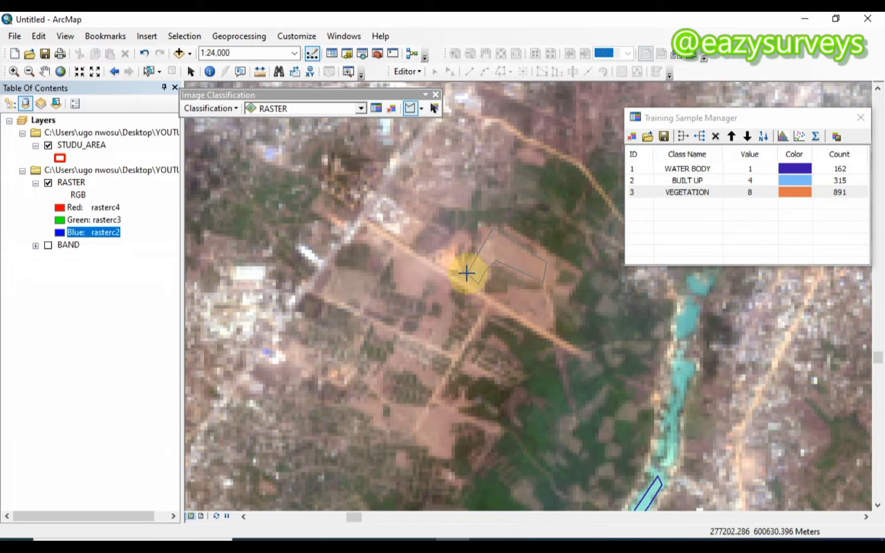
double_click(467, 271)
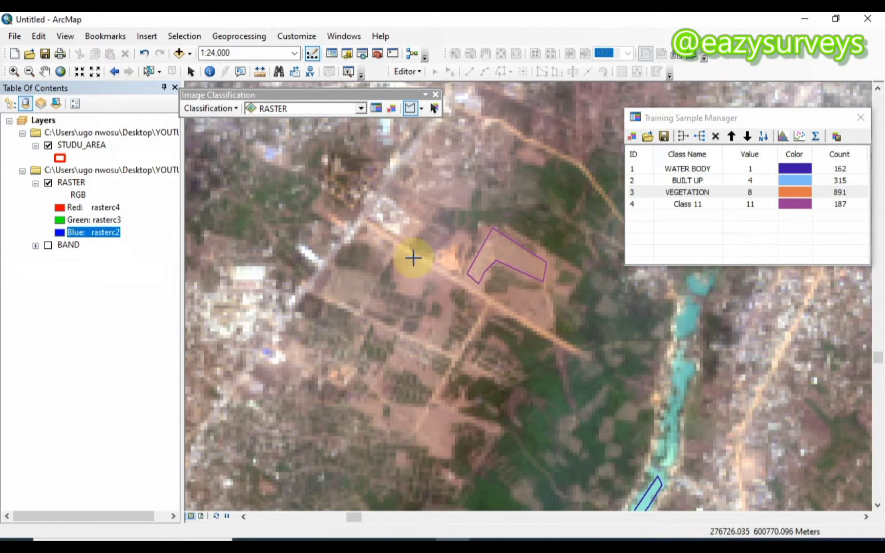
Draw a small five-sided bare-land training polygon just southwest of the diagonal road, west of the first bare-land sample
click(404, 255)
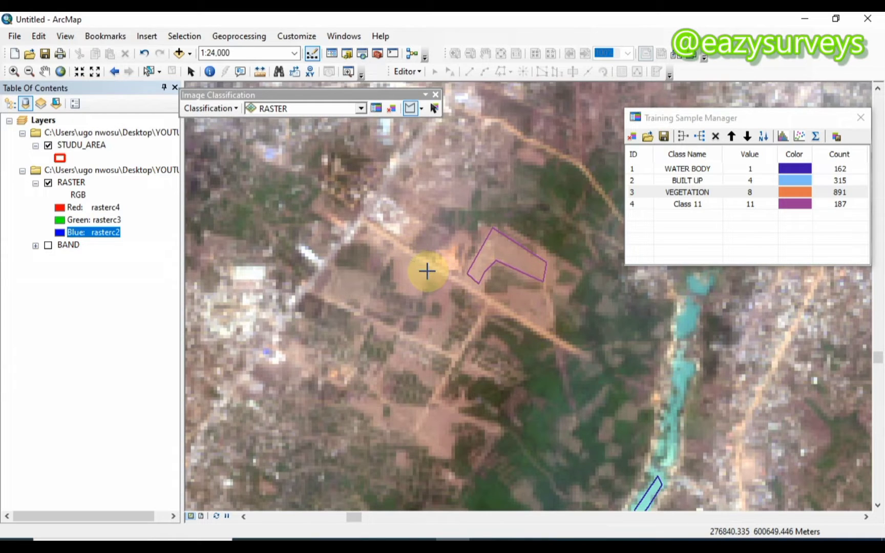
click(427, 271)
click(418, 291)
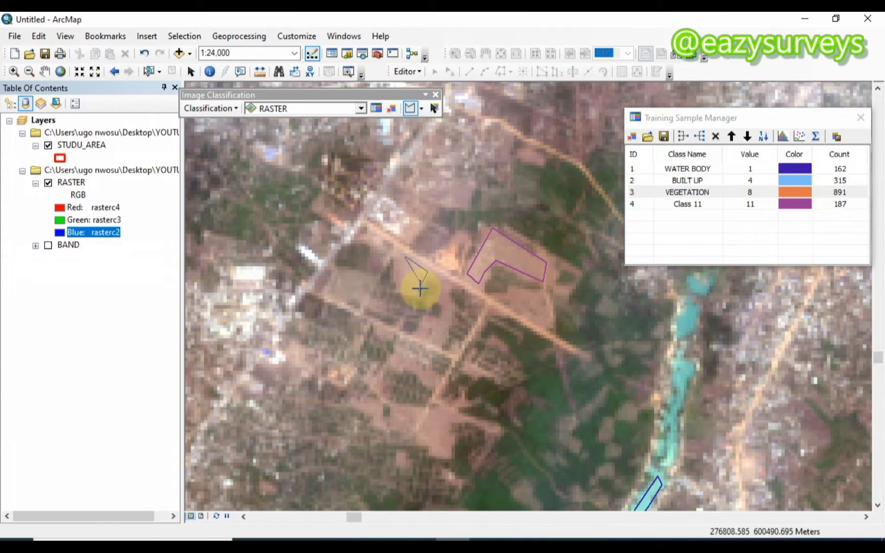
click(401, 289)
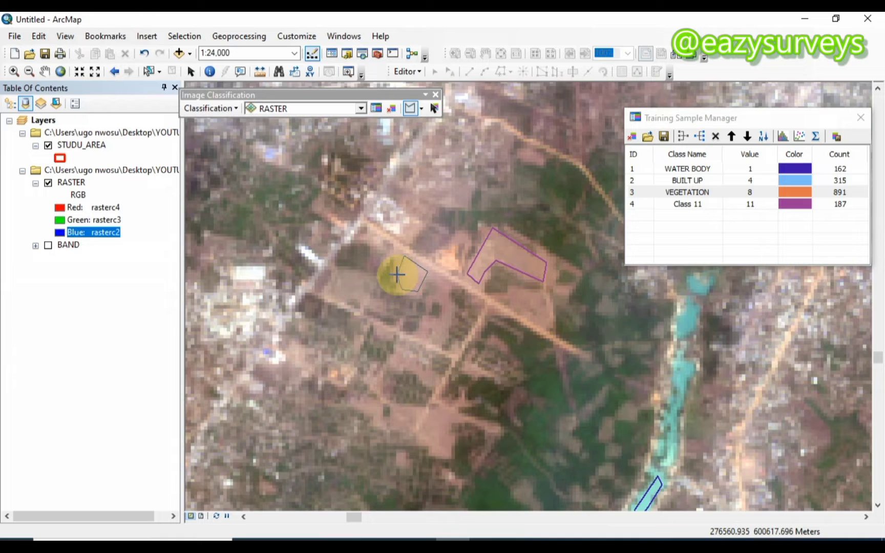
double_click(397, 275)
Draw a third, four-sided bare-land training polygon over the brown ground at the southern end of the side road
scroll(397, 277, up, 4)
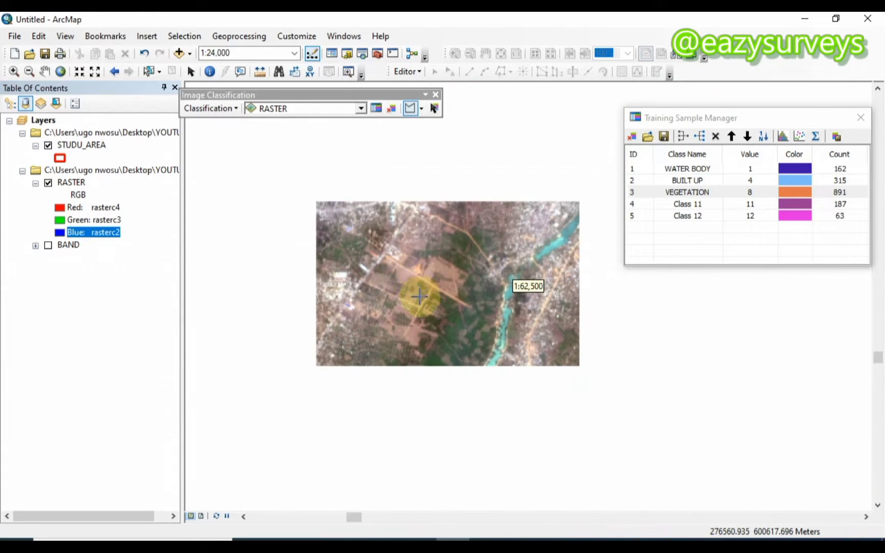
scroll(418, 333, down, 4)
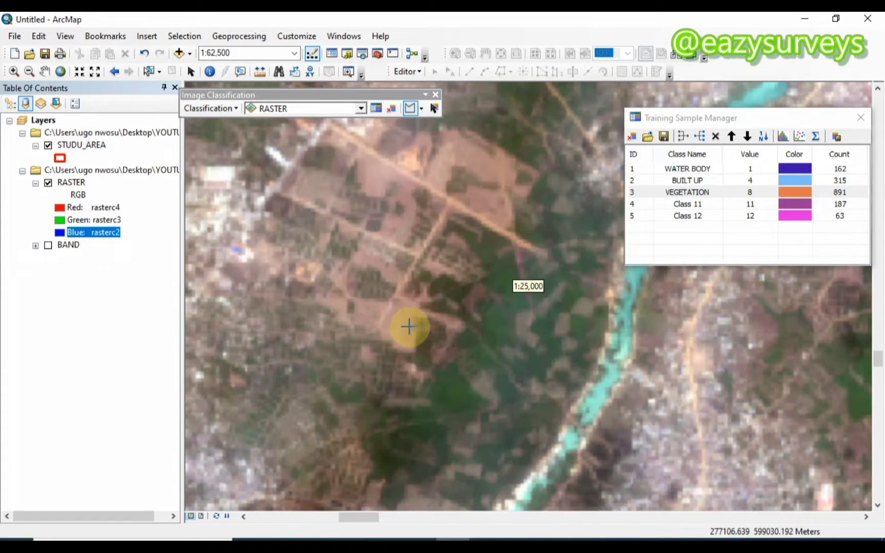
click(396, 307)
click(414, 350)
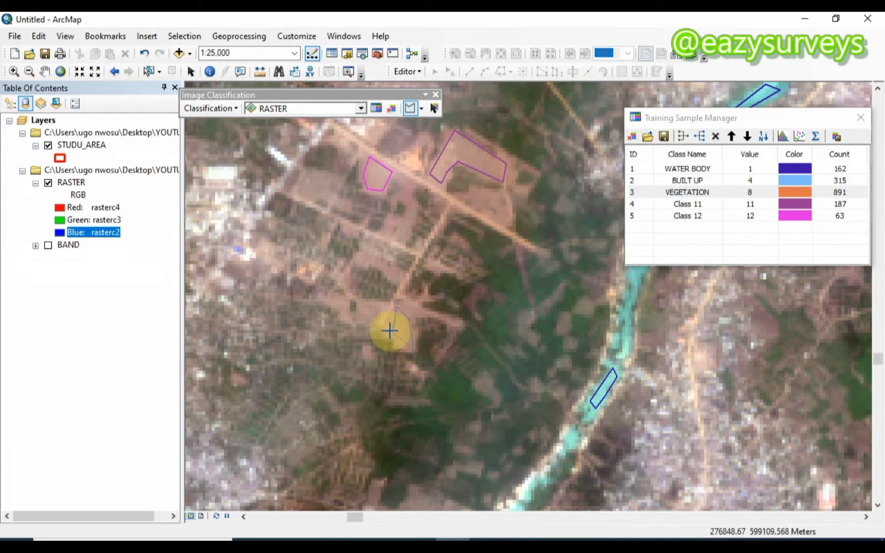
double_click(379, 318)
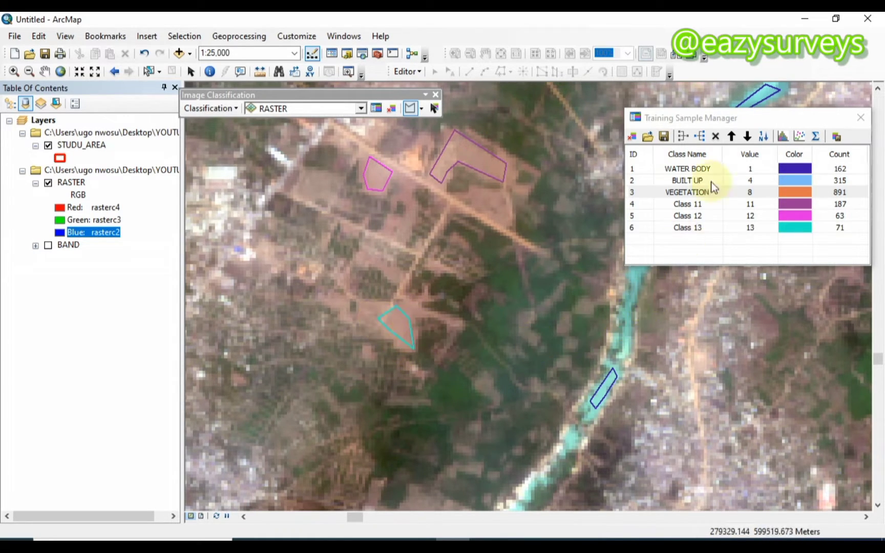
Merge the three bare-land training samples, Class 11, Class 12 and Class 13, into one class and name it BAREN LANDS
click(641, 205)
ctrl+click(639, 215)
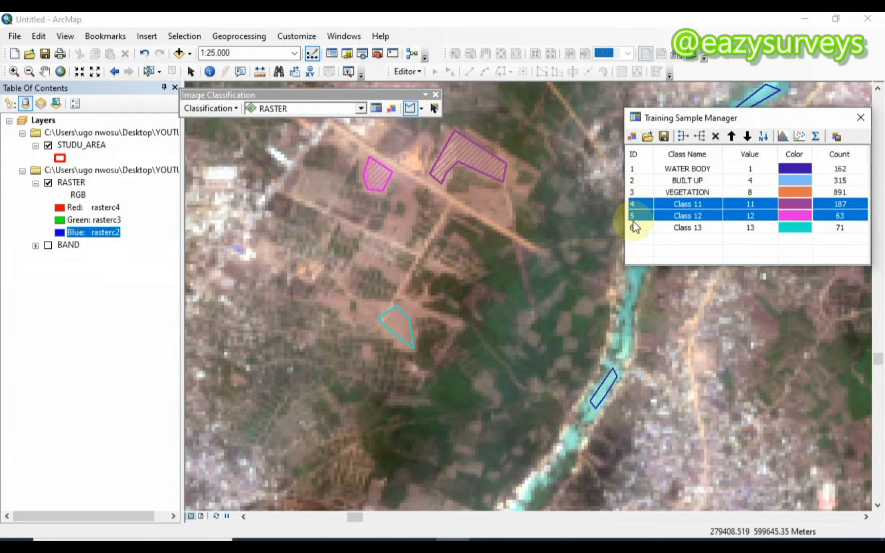
ctrl+click(642, 226)
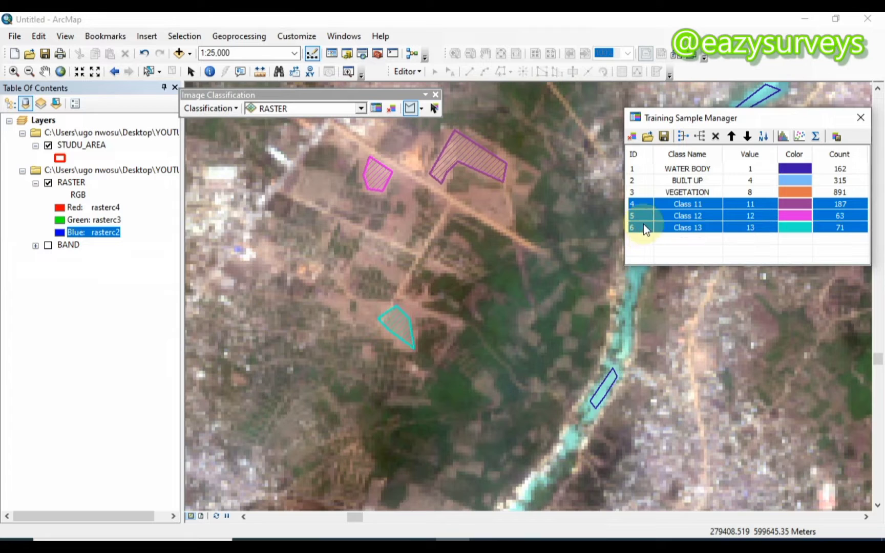
click(684, 137)
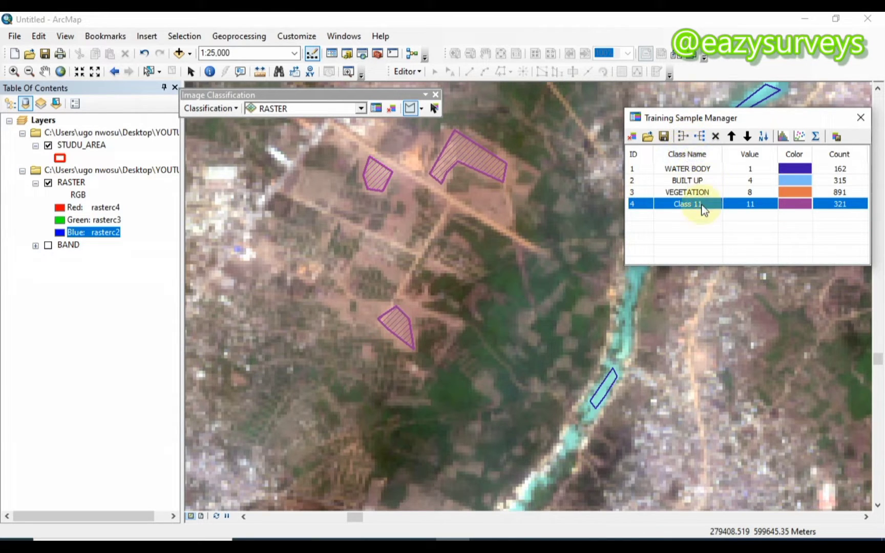
double_click(703, 204)
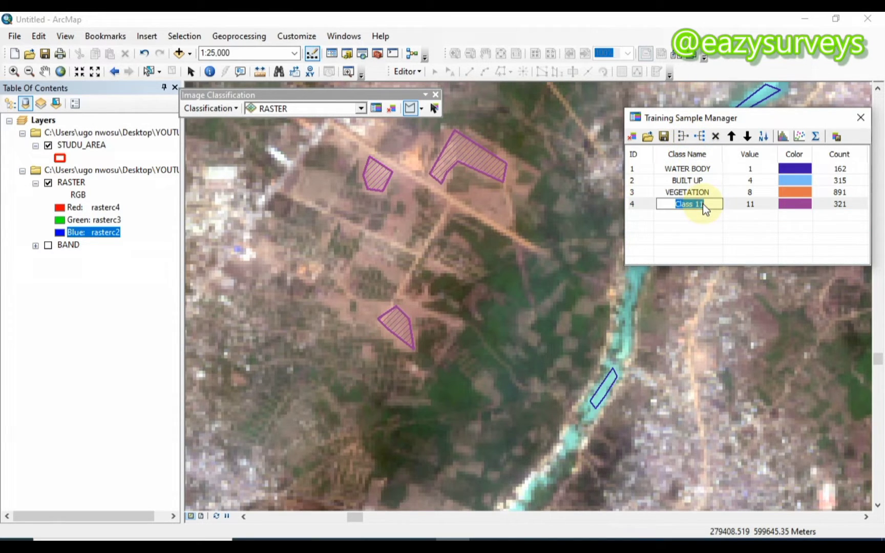
text(BAREN LANDS)
key(Return)
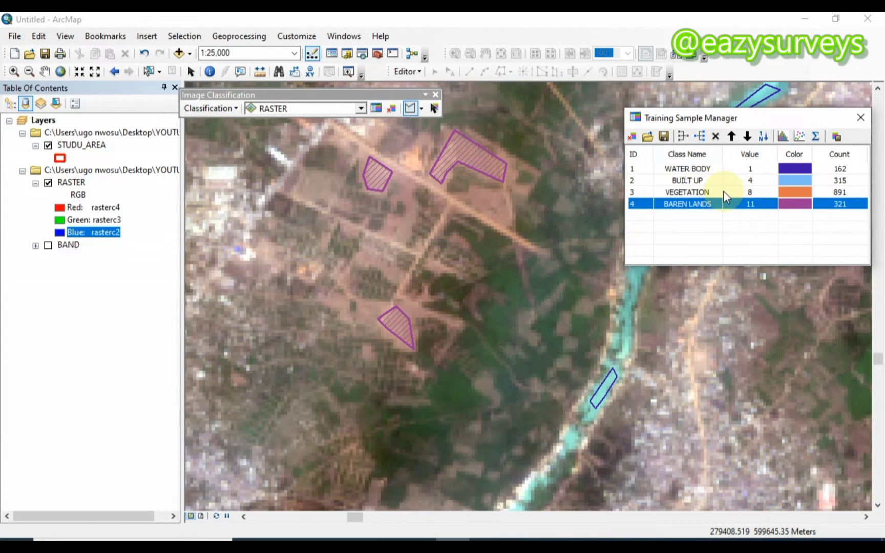
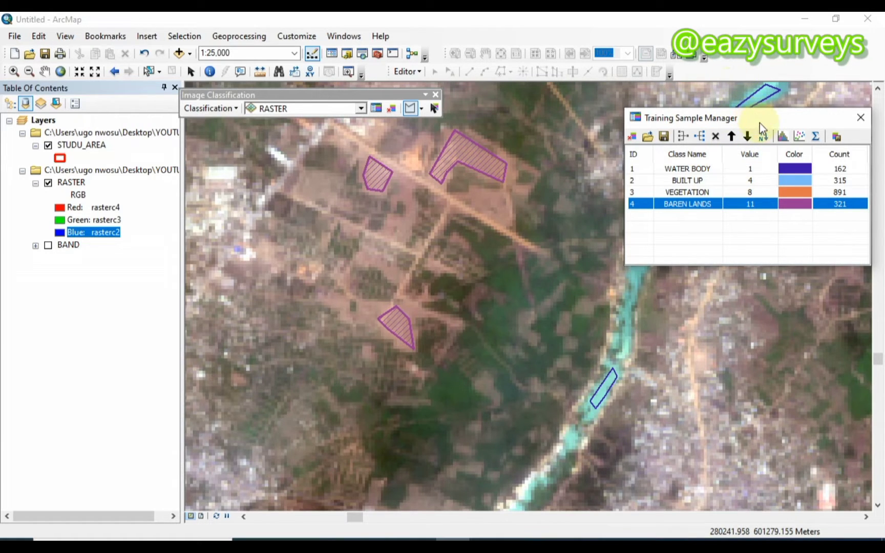
drag(759, 119, 682, 106)
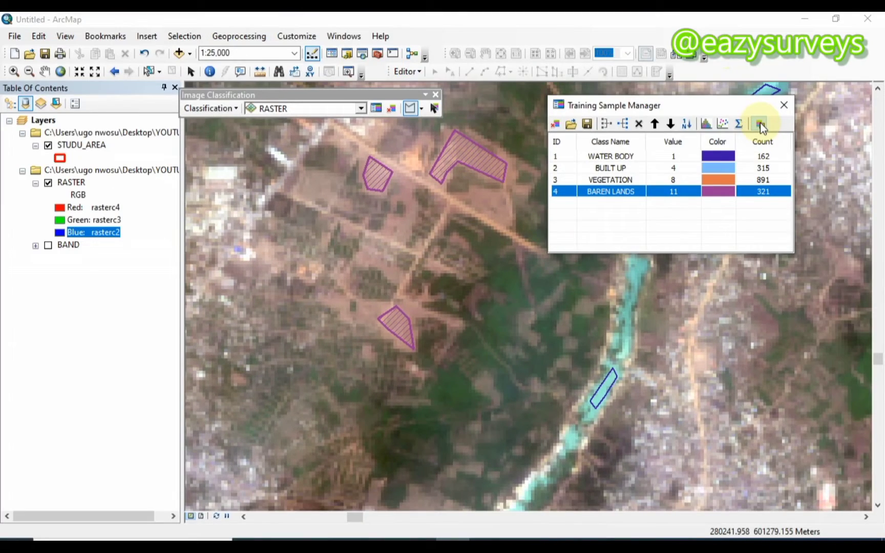
Save the training samples as signature file SAMPLE_SIGNA.gsg in the YOUTUBE folder and close the Training Sample Manager
click(761, 125)
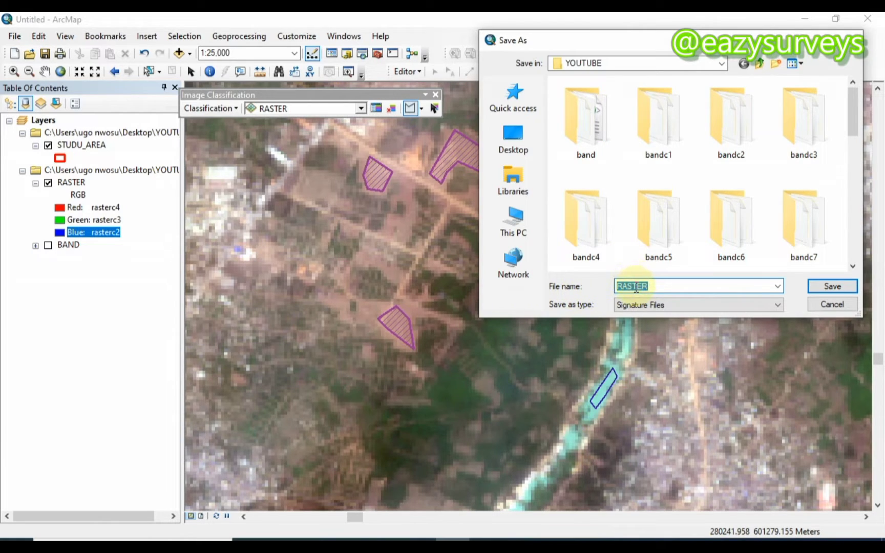
text(SAMPLE)
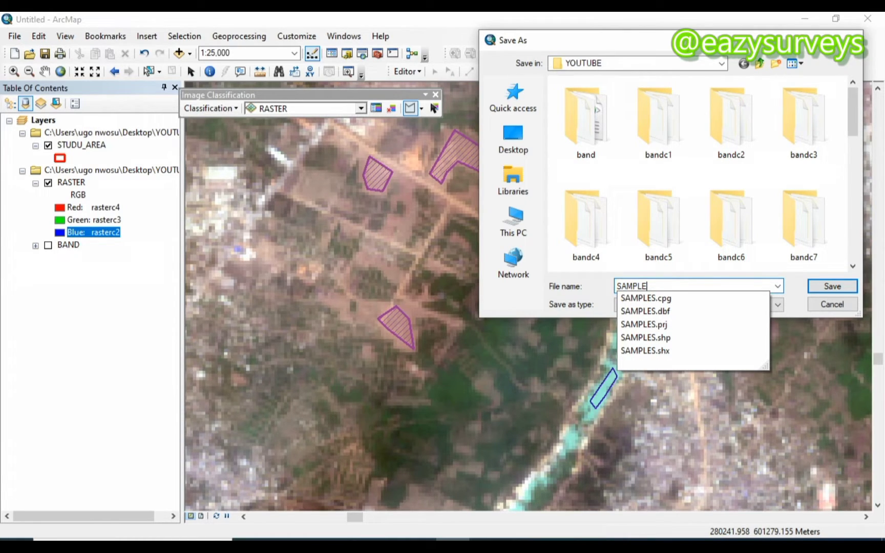
text(_SIGNA)
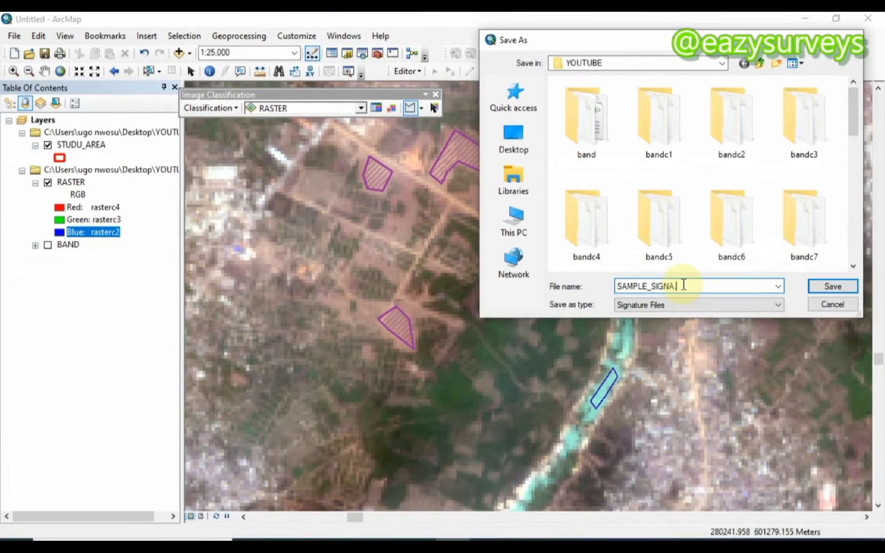
text(.gsg)
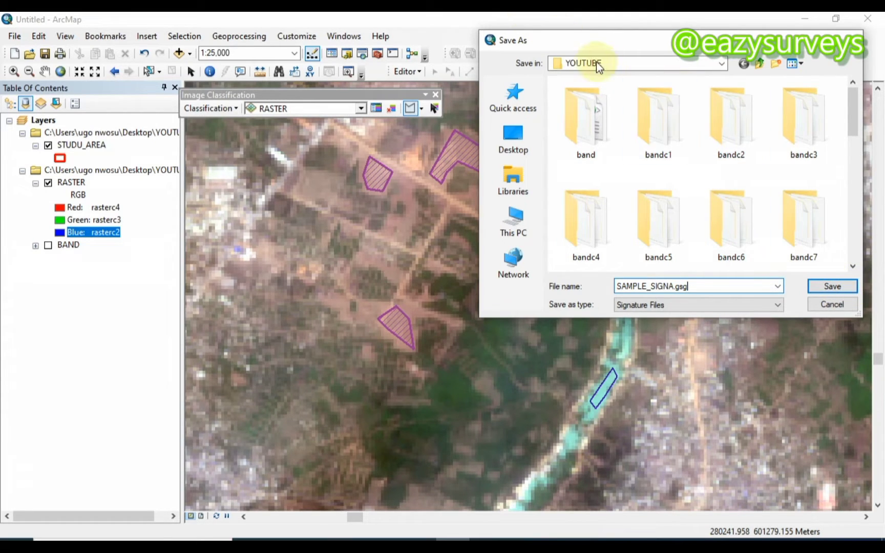
click(833, 291)
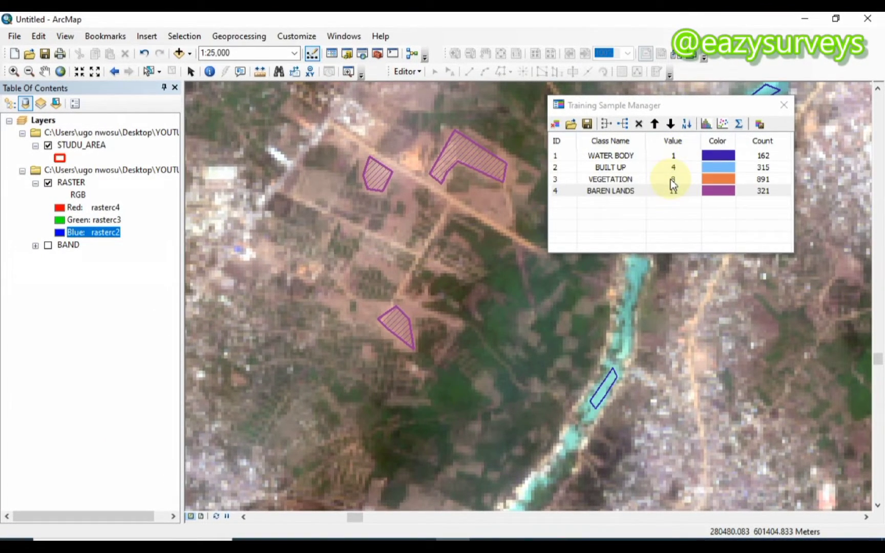
click(784, 104)
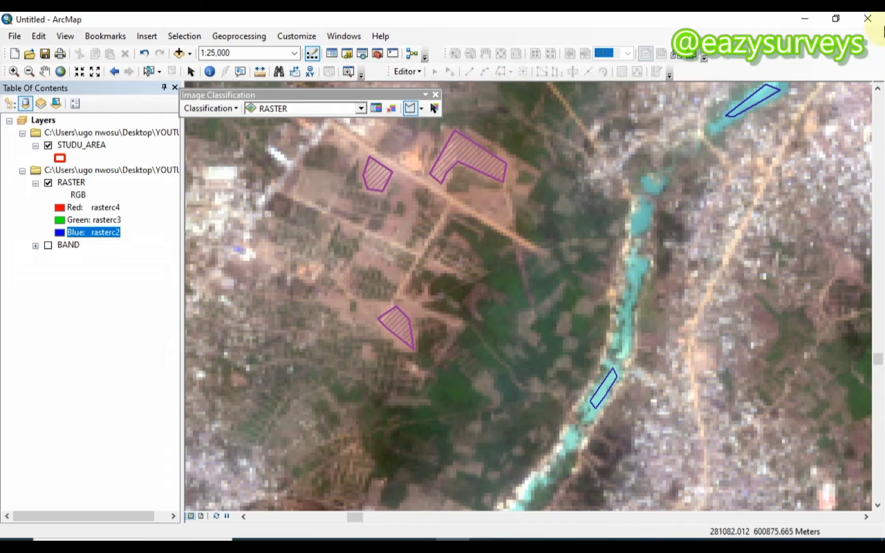
Start a Maximum Likelihood Classification of RASTER and load sample_signa.gsg from the YOUTUBE folder as its input signature file
click(208, 109)
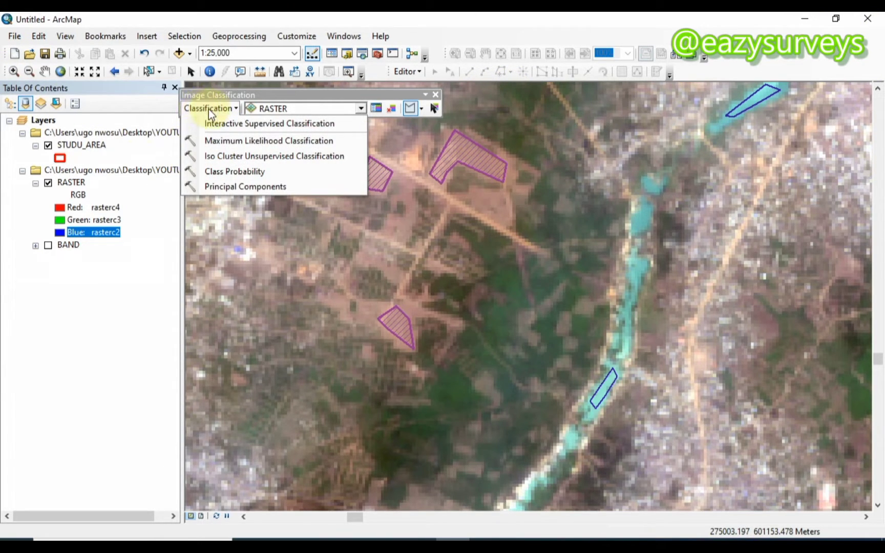
click(207, 109)
click(207, 109)
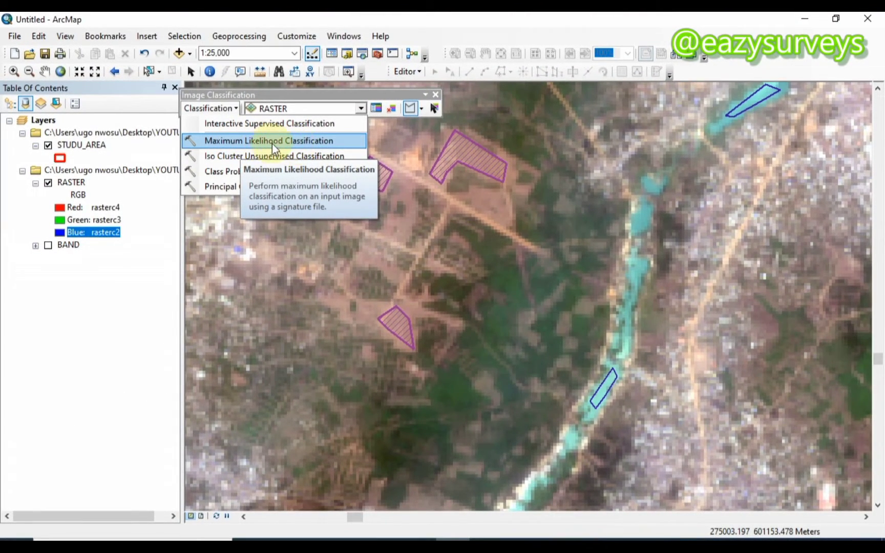
click(276, 144)
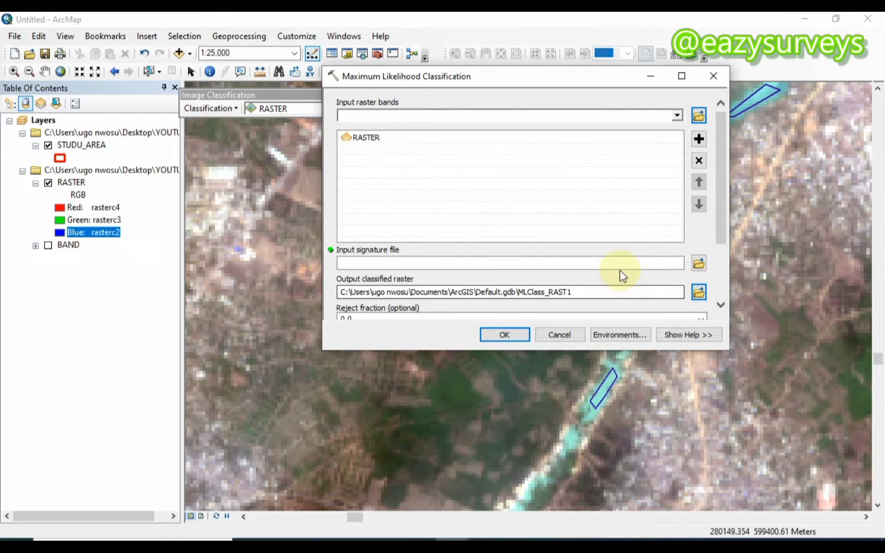
click(353, 263)
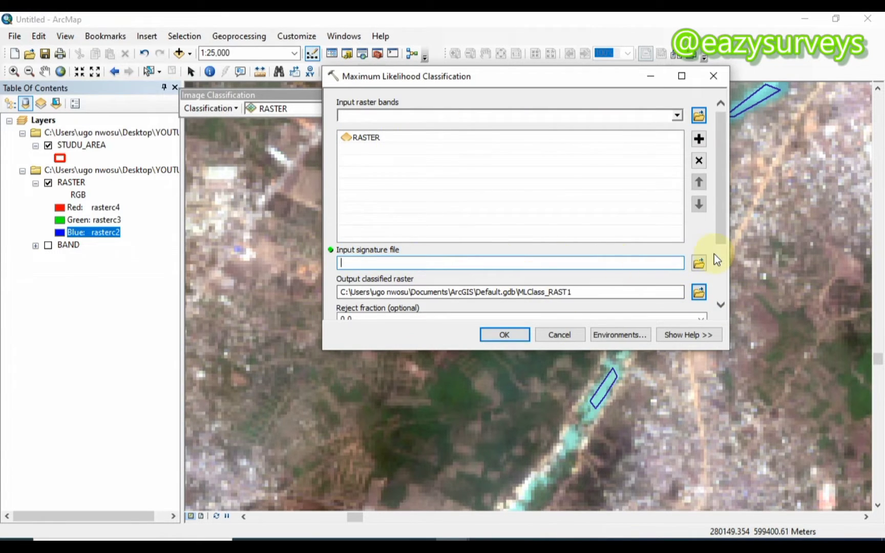
click(699, 263)
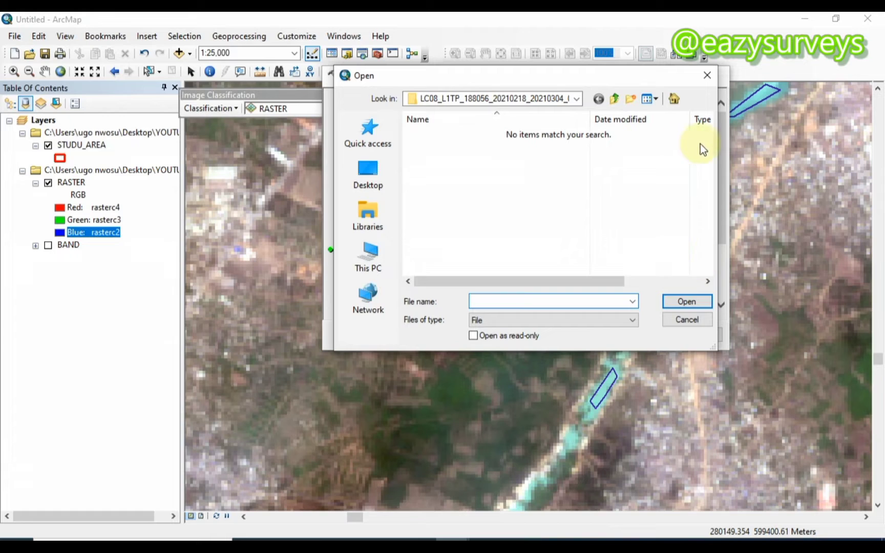
click(578, 99)
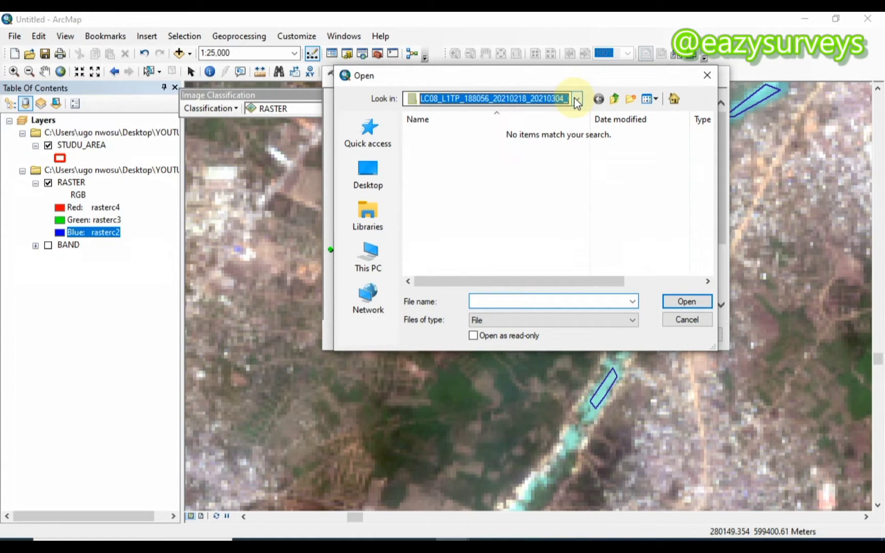
click(577, 99)
click(576, 100)
click(576, 99)
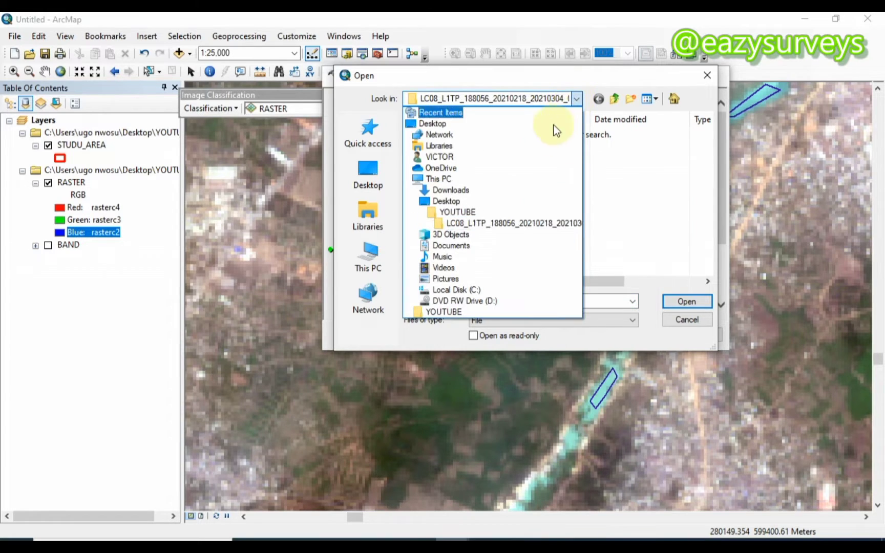
click(461, 212)
scroll(500, 208, down, 5)
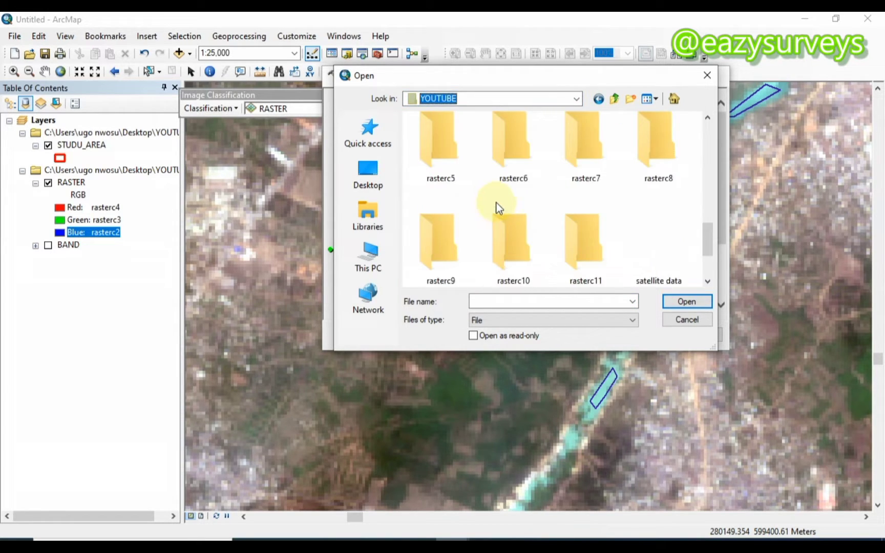
scroll(500, 208, down, 3)
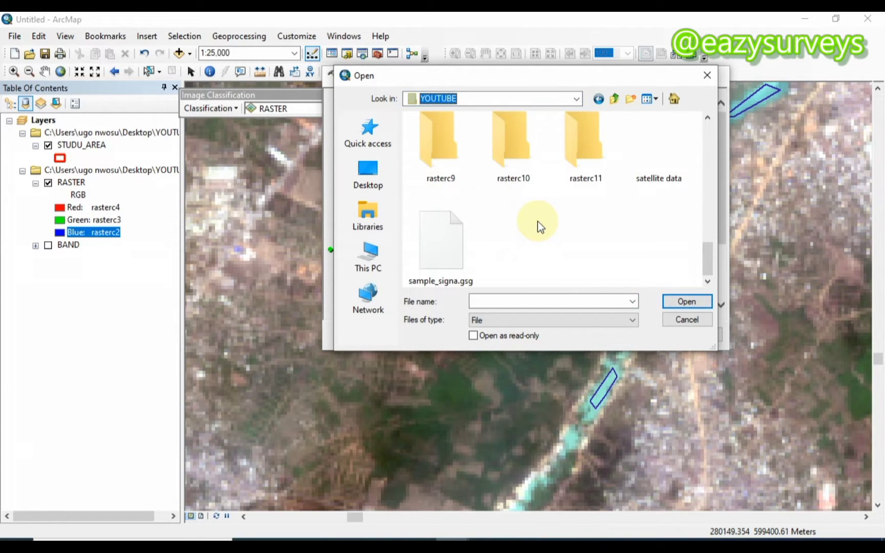
click(447, 253)
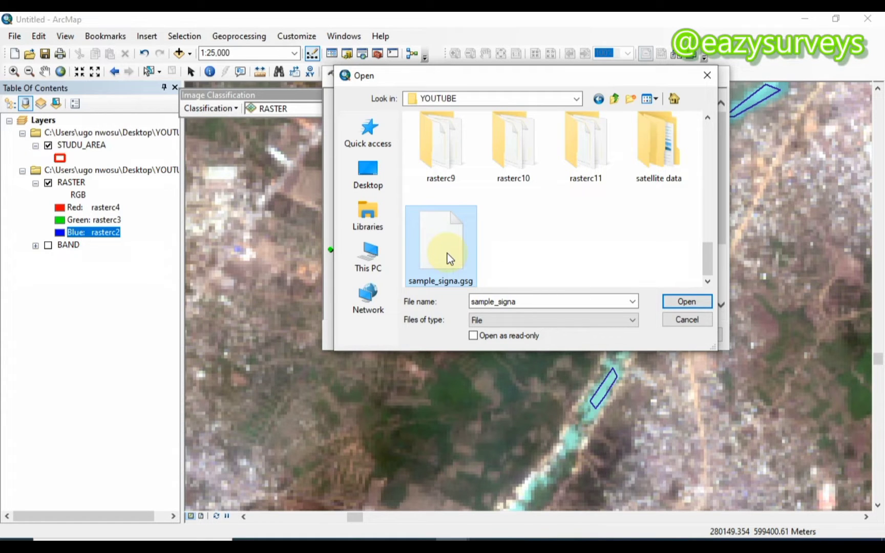
click(686, 301)
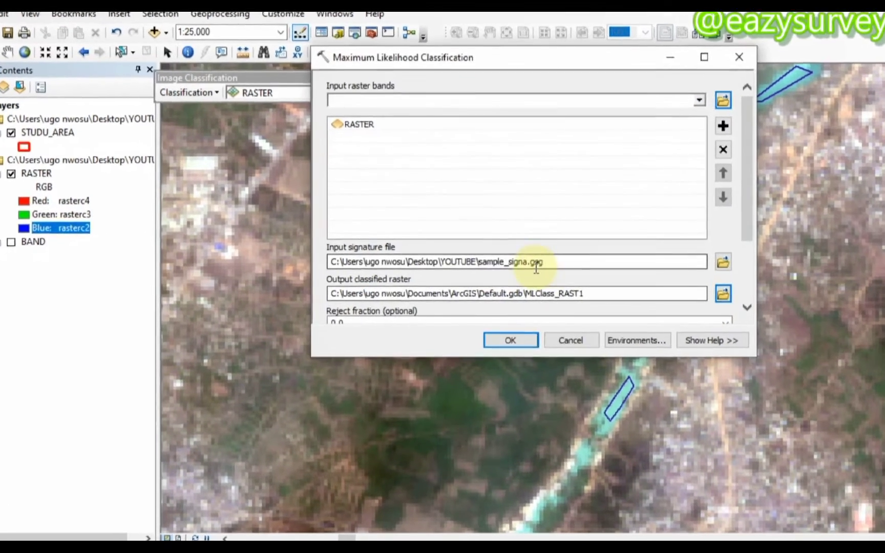
Set the output classified raster to a dataset named SUPERVISED in the YOUTUBE folder
scroll(513, 261, down, 3)
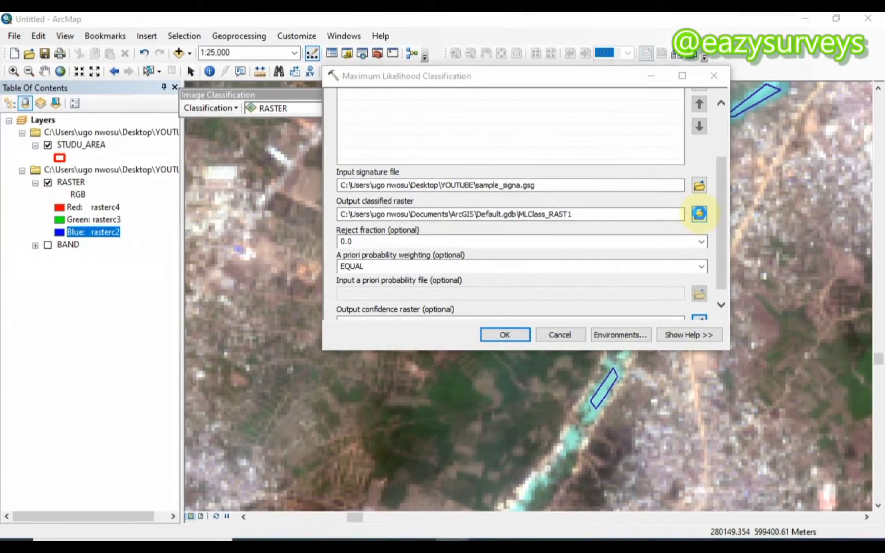
click(699, 213)
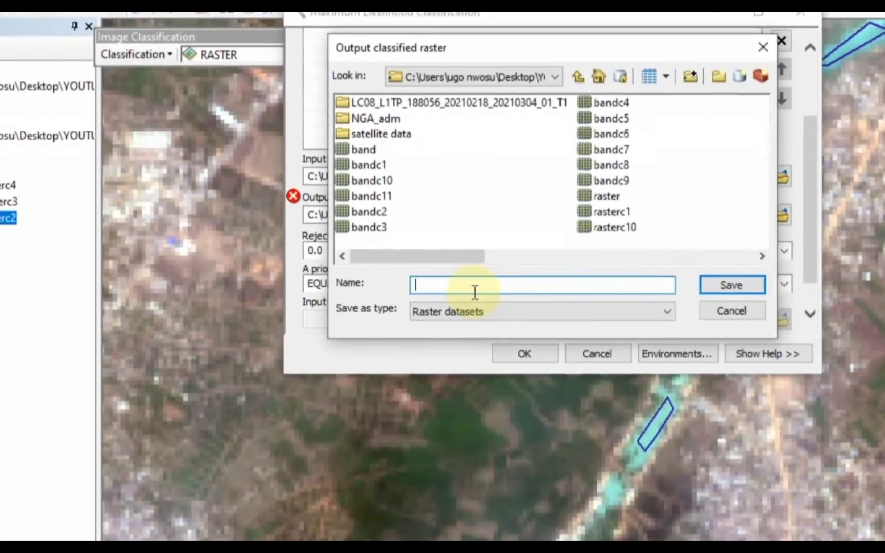
text(SUPER)
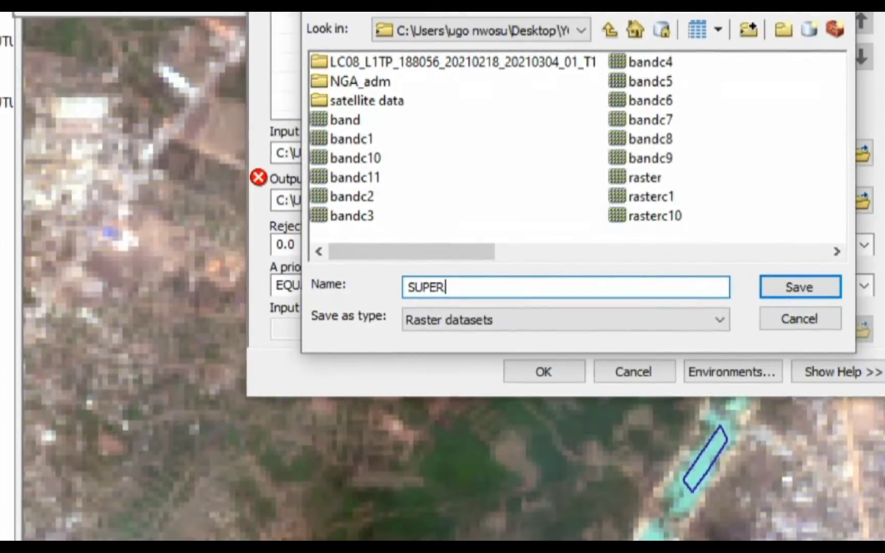
text(VI)
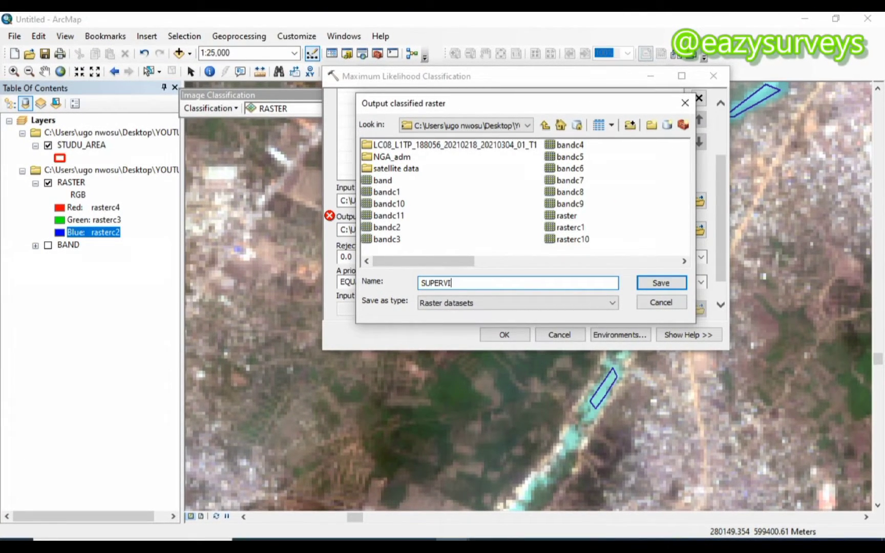
text(SED)
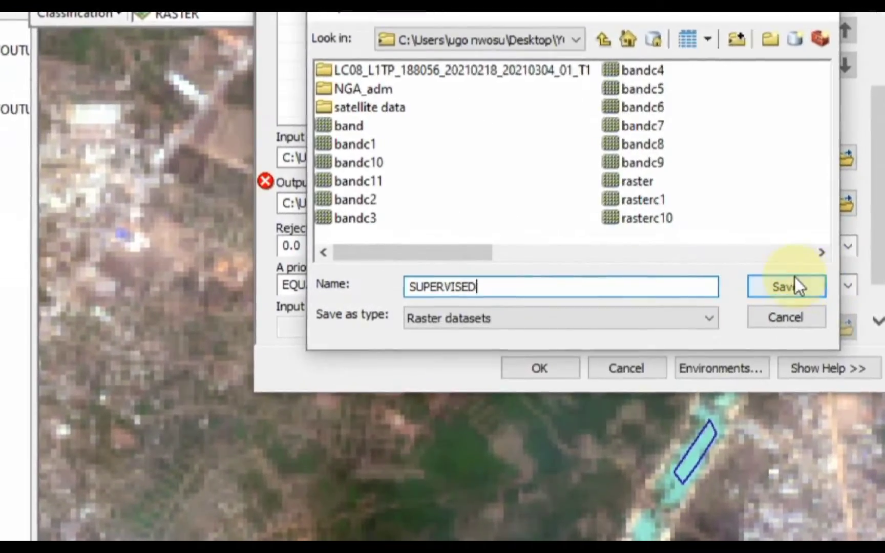
click(752, 286)
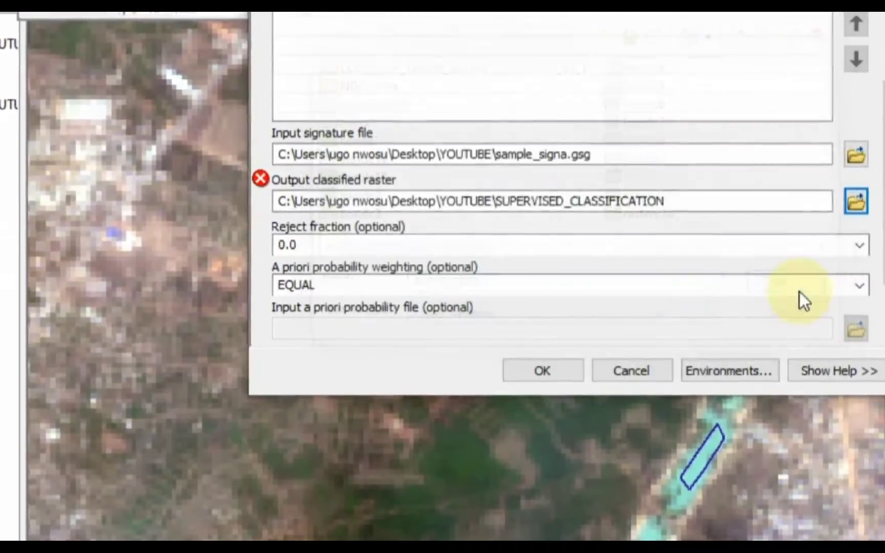
scroll(802, 295, down, 1)
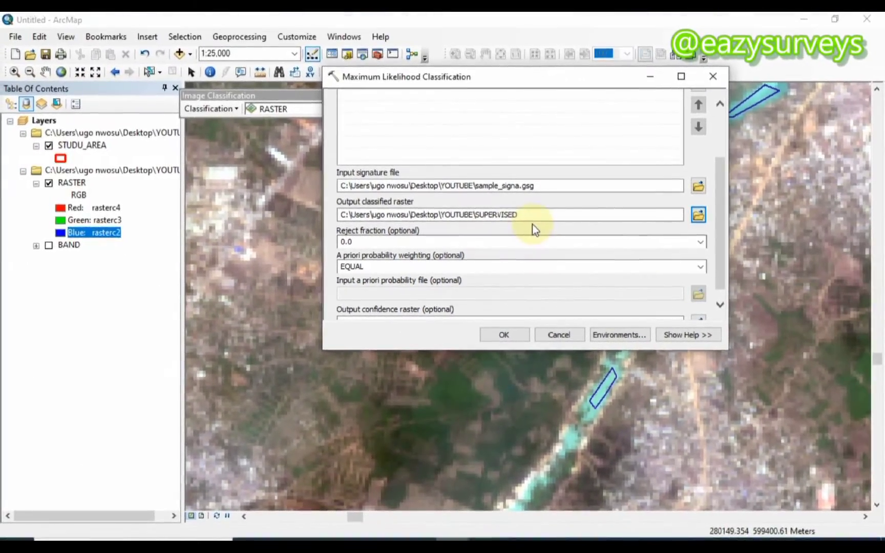
Try FILE as the a priori probability weighting and return it to EQUAL
click(647, 242)
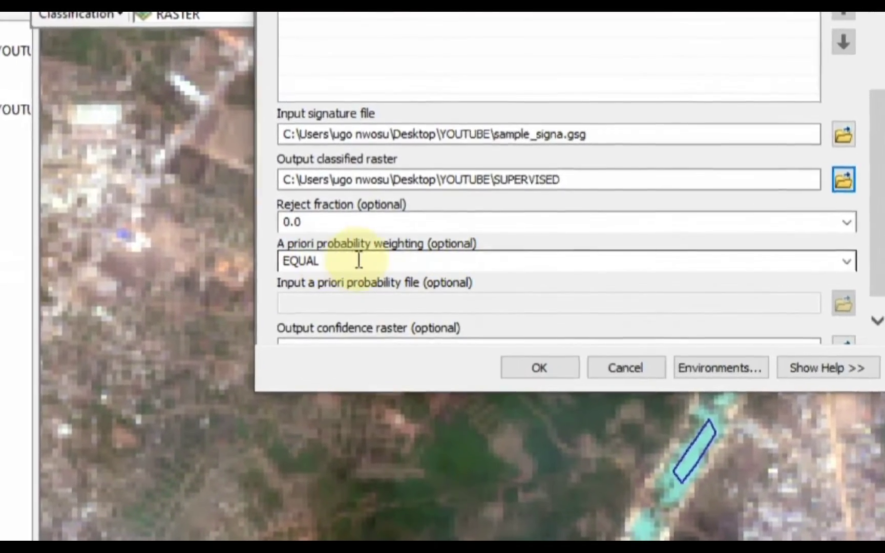
click(339, 265)
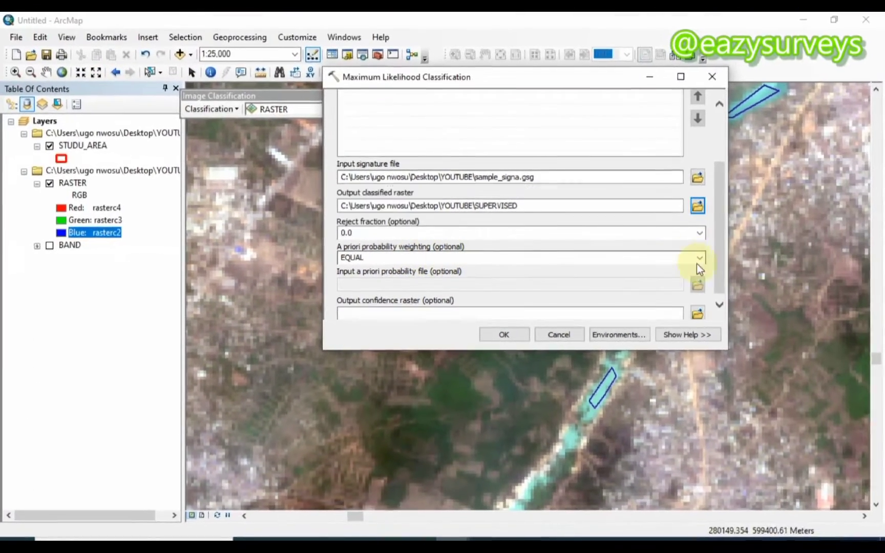
key(Down)
key(Down)
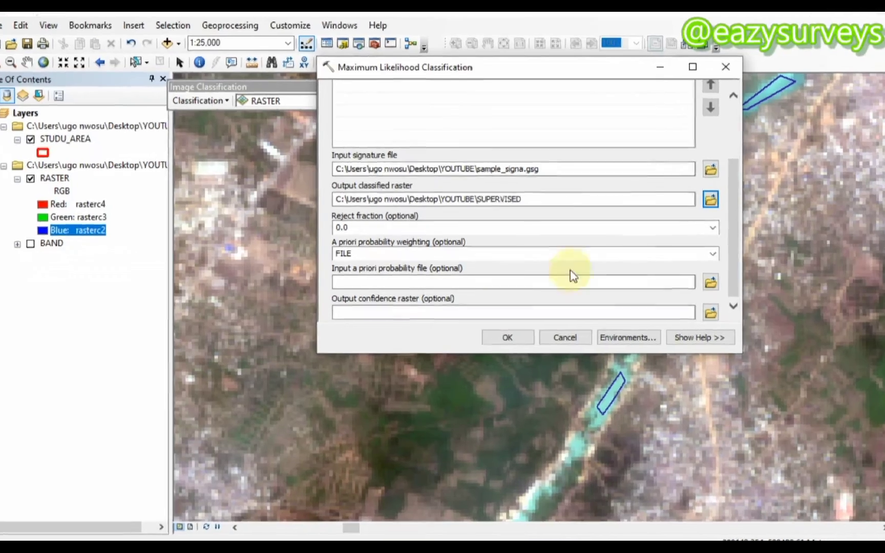
click(713, 254)
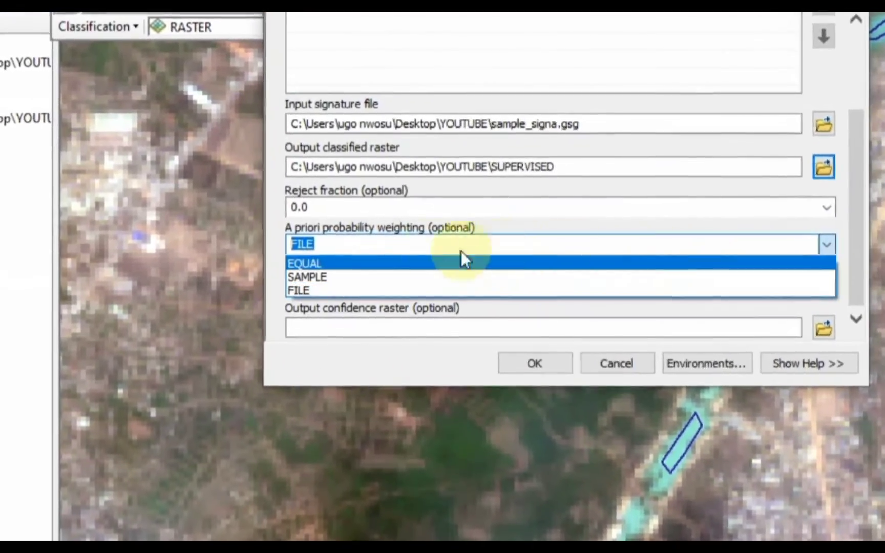
click(305, 263)
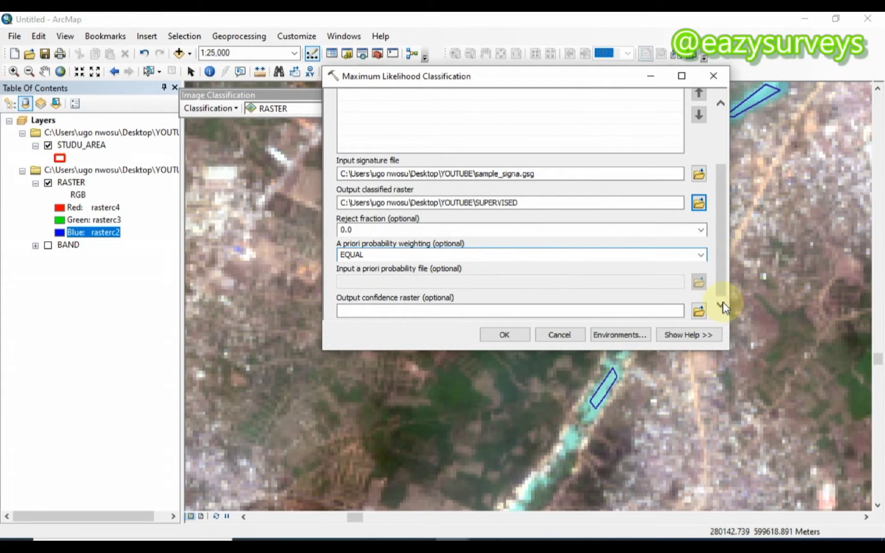
Check the classification parameters and run the Maximum Likelihood Classification on RASTER
scroll(515, 215, up, 3)
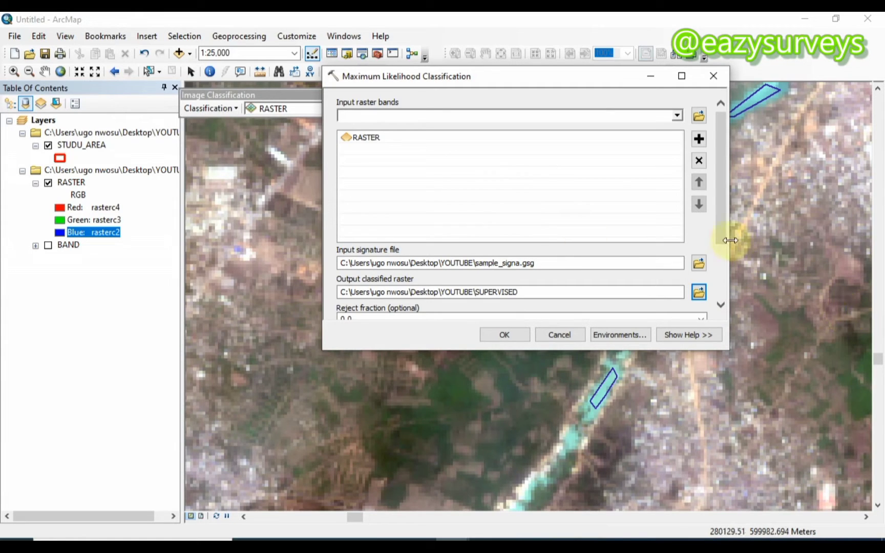
drag(718, 237, 722, 295)
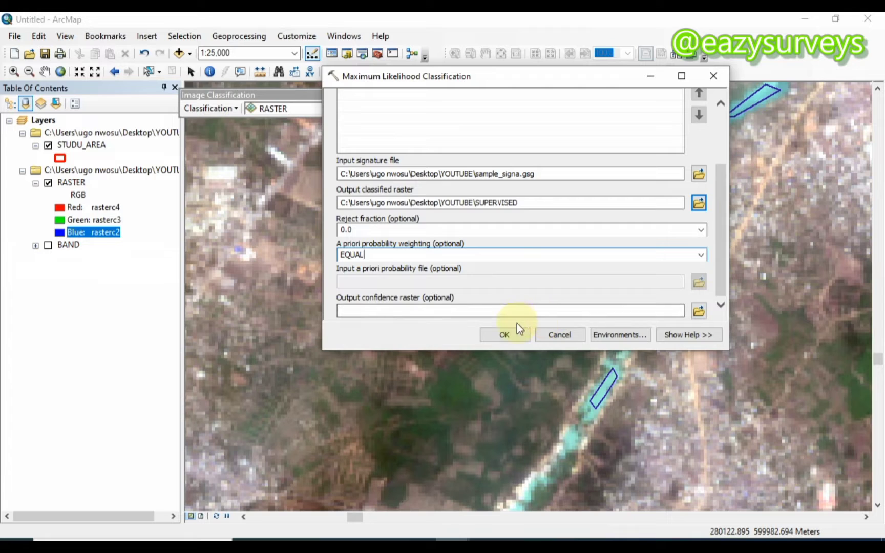
click(504, 335)
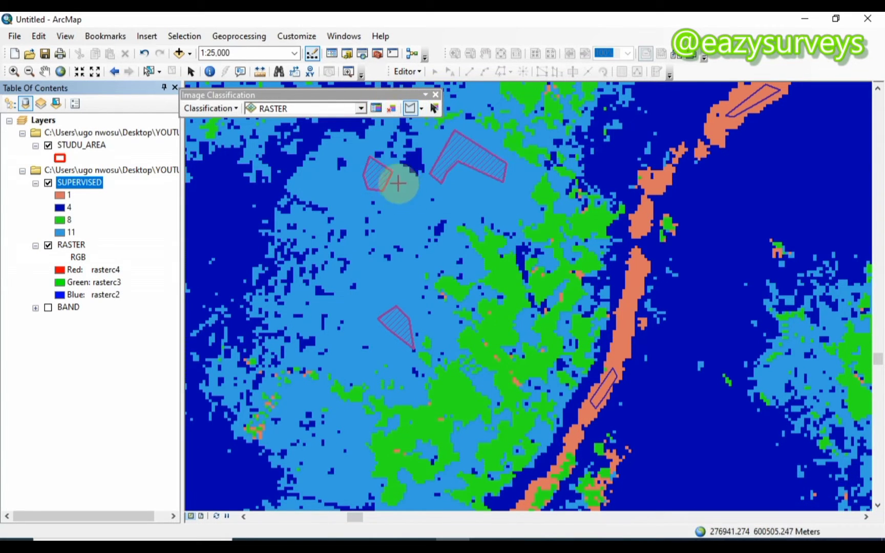
Clear all training samples from the map and hide the RASTER layer beneath the SUPERVISED classification
scroll(392, 184, up, 5)
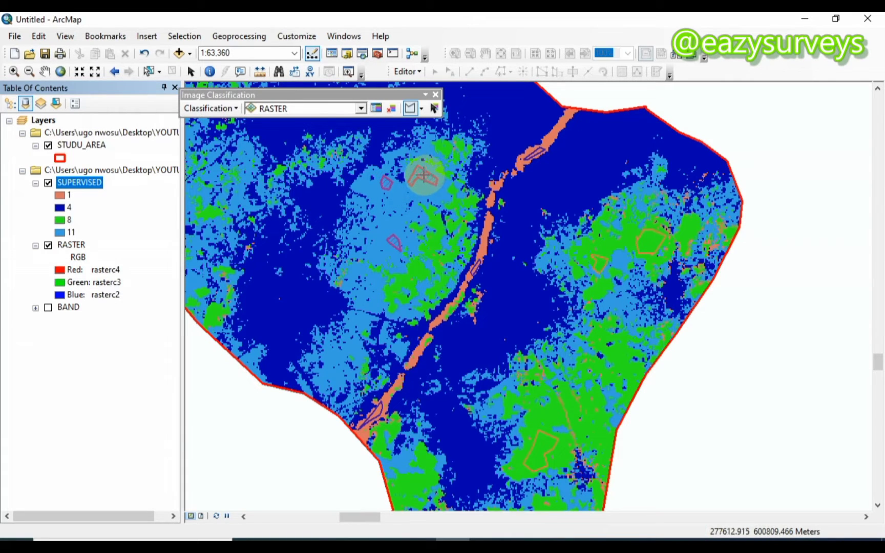
click(392, 111)
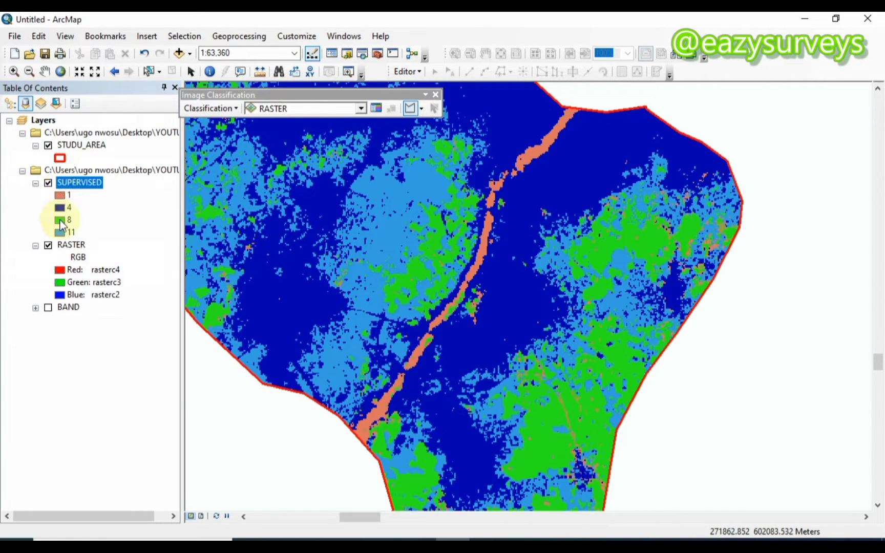
click(48, 245)
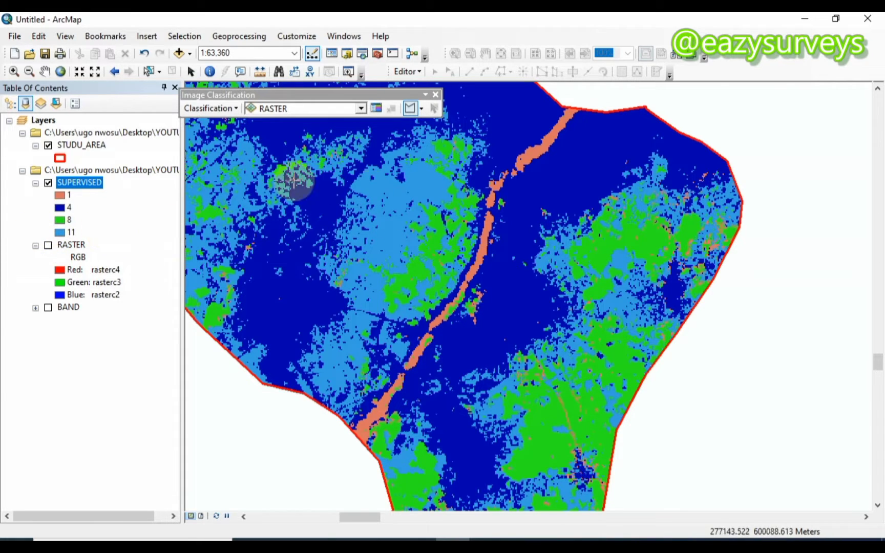
Load the saved training samples from SAMPLES.shp in the YOUTUBE folder into the Training Sample Manager
right_click(81, 182)
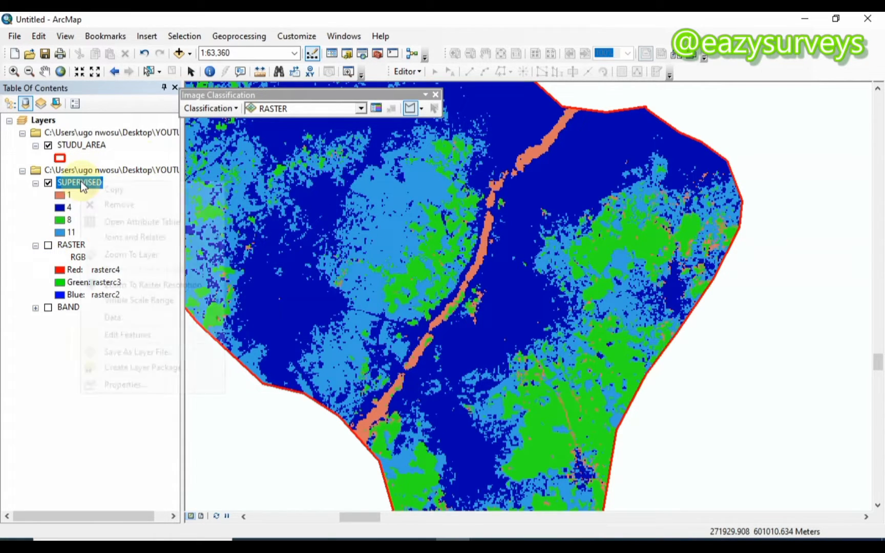
click(140, 258)
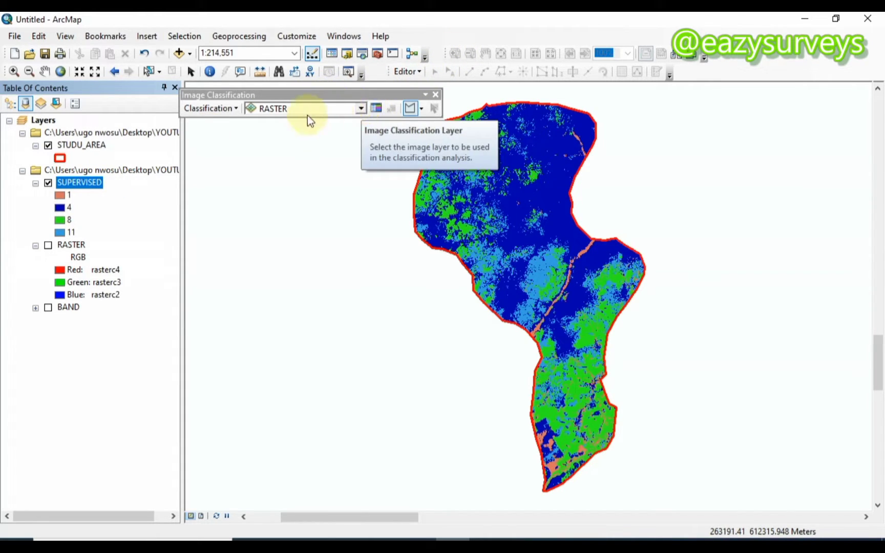
click(376, 108)
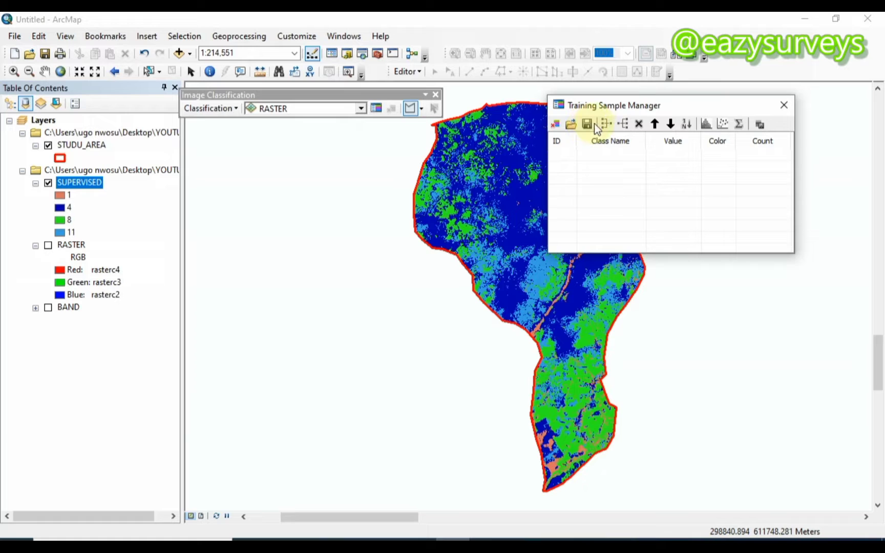
click(572, 124)
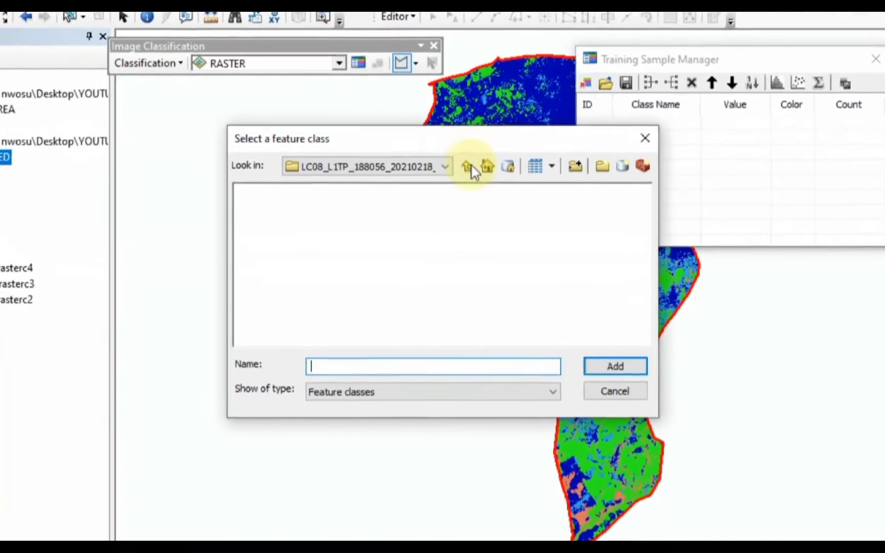
click(470, 166)
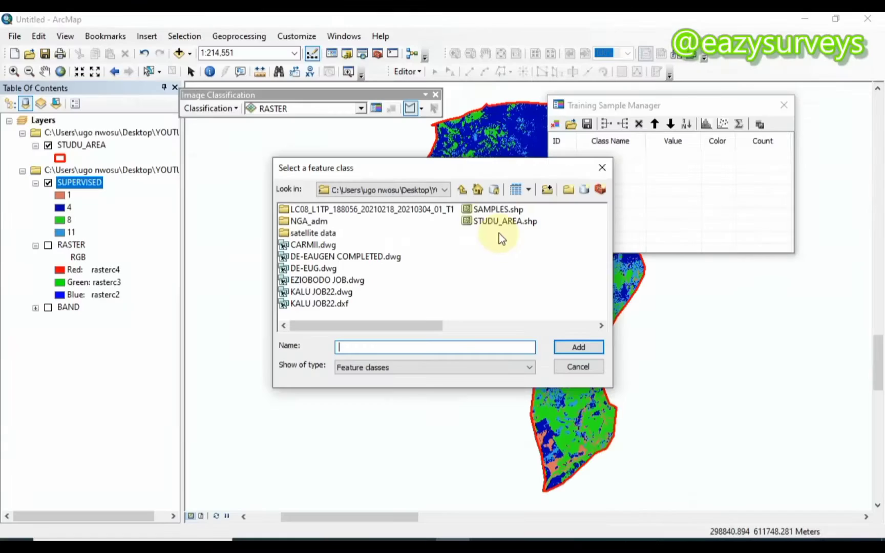
click(507, 209)
click(579, 347)
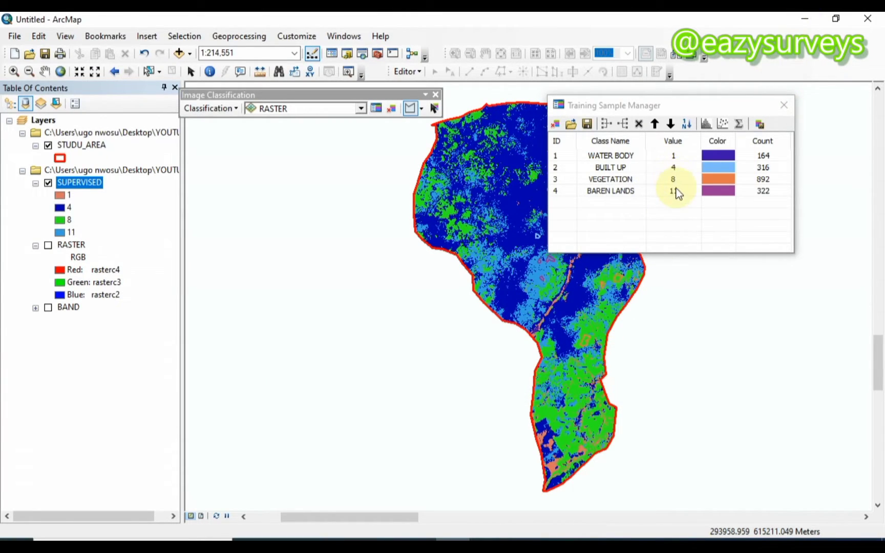
Rename class 1 in the SUPERVISED layer's legend as WATER BODY
click(70, 195)
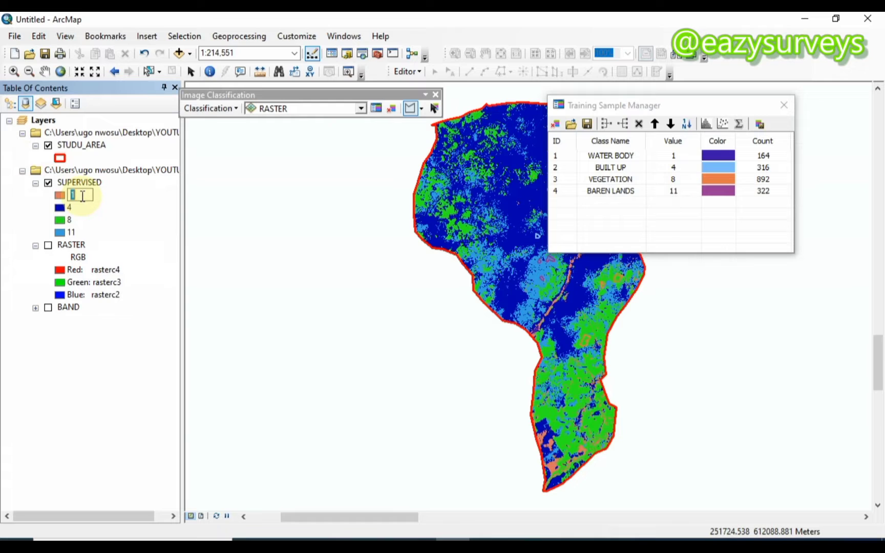
text(WATER BODY)
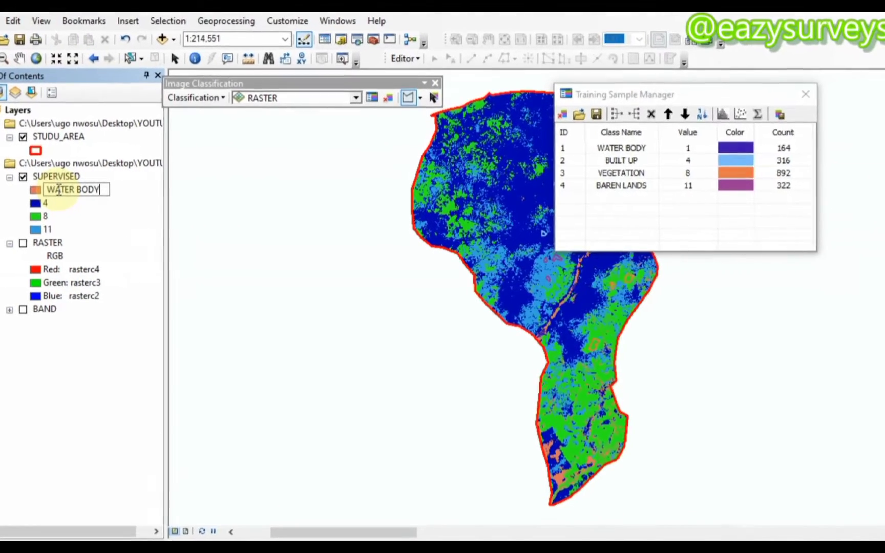
click(36, 202)
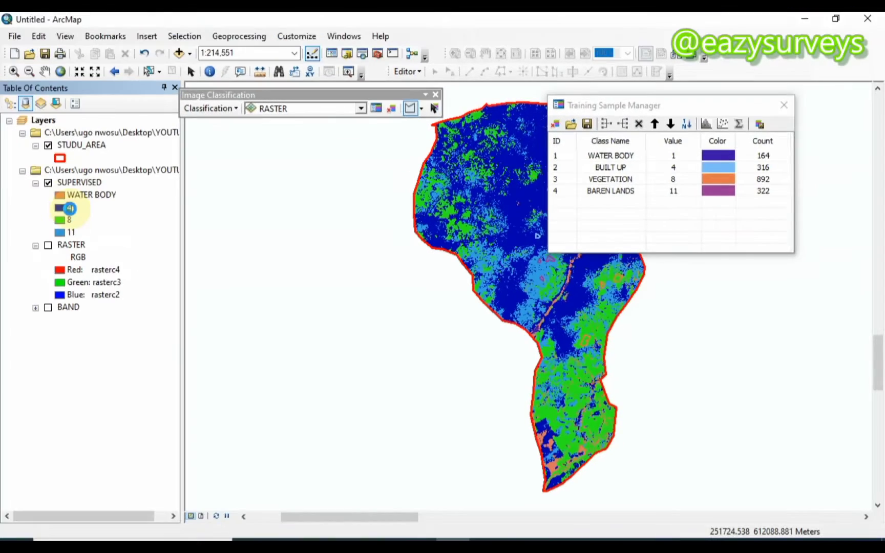
click(36, 202)
double_click(69, 209)
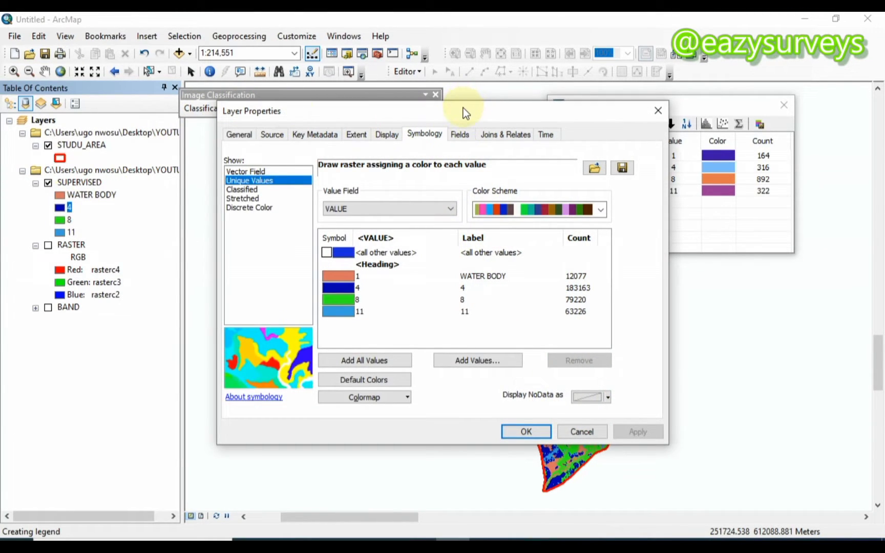
drag(464, 108, 357, 111)
click(362, 288)
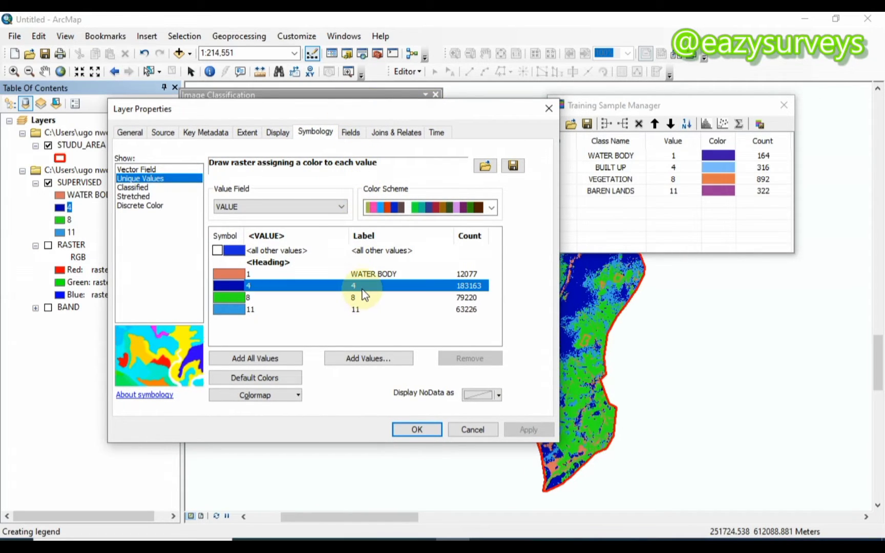
click(362, 288)
click(546, 106)
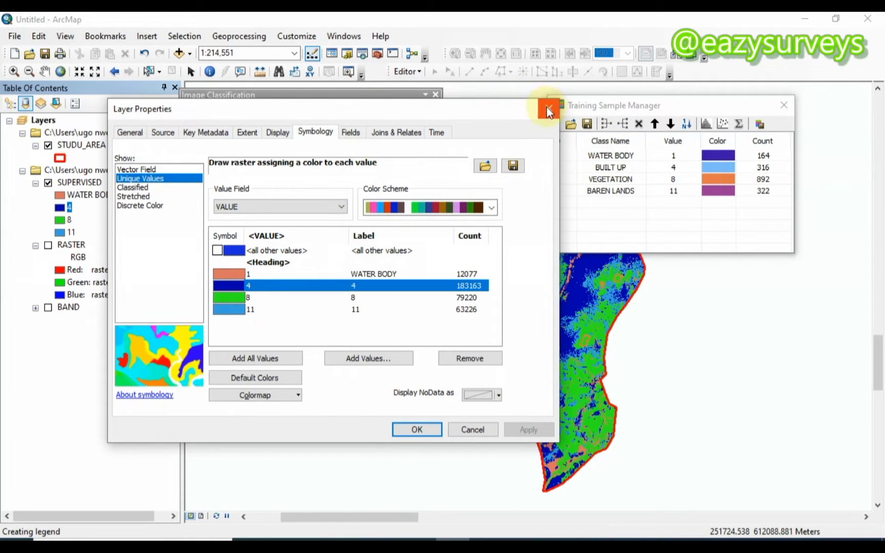
key(Return)
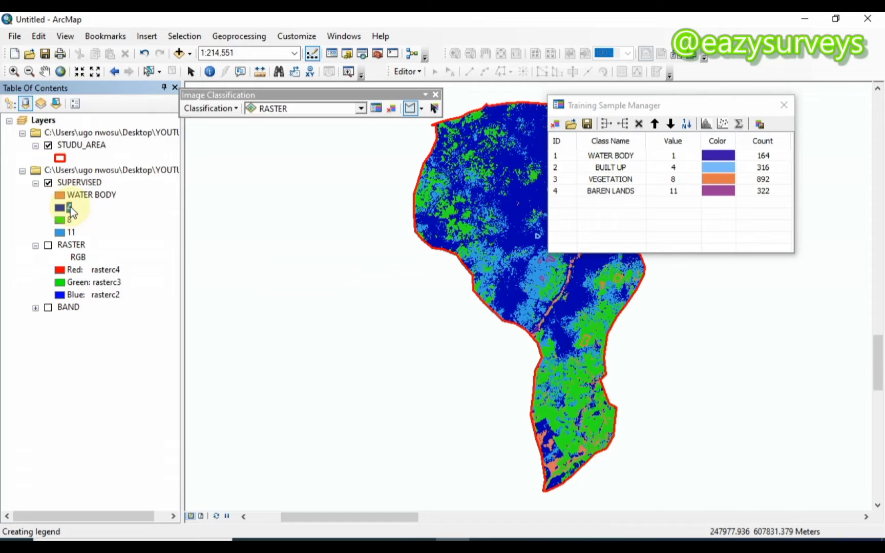
Label value 4 in the SUPERVISED layer's unique-value symbology as BUILT UP
double_click(70, 207)
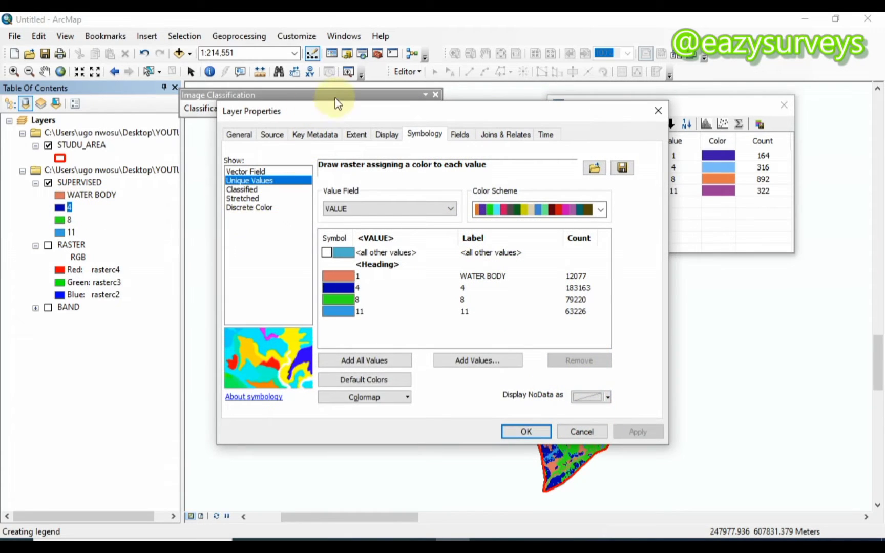
drag(346, 107, 214, 90)
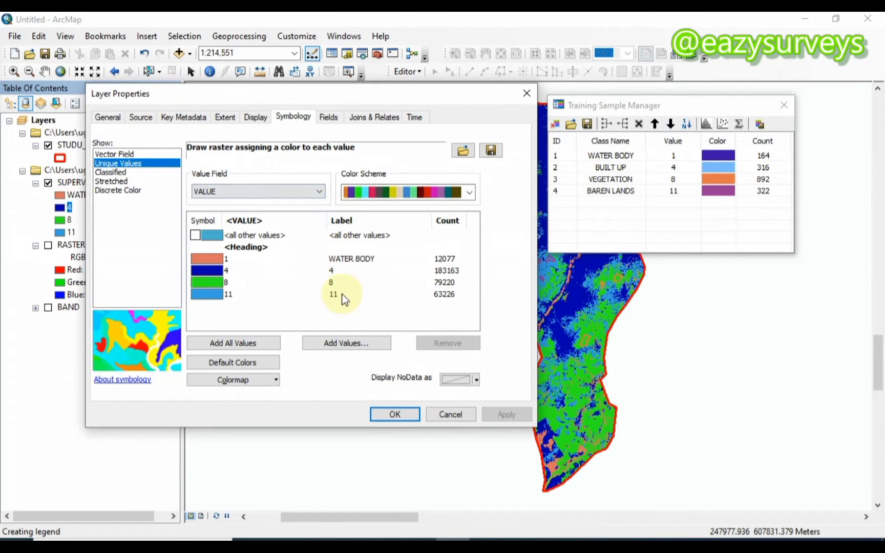
click(335, 271)
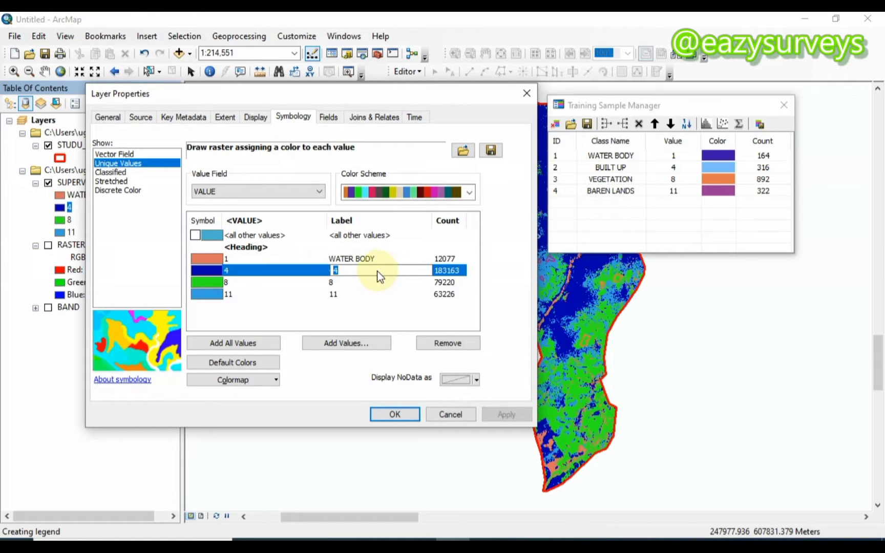
text(BUIL)
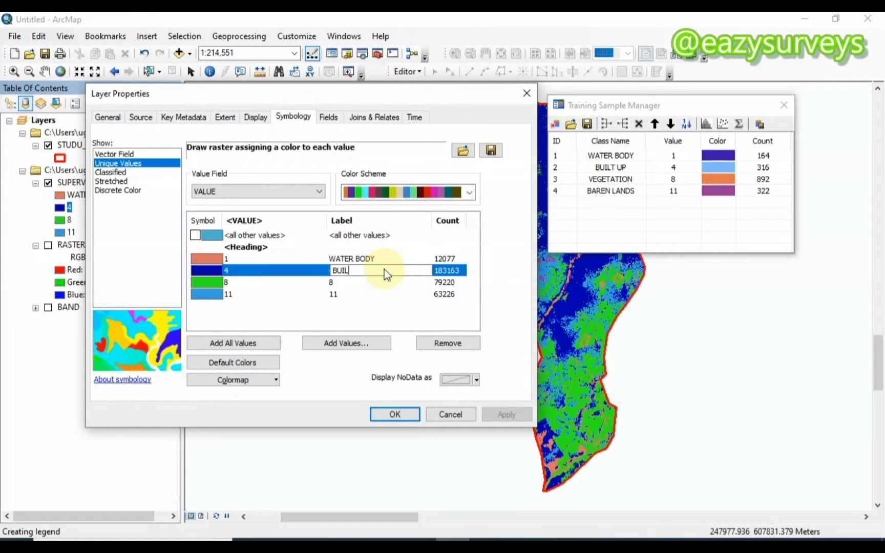
text(T UP)
key(Return)
Label value 8 as VEGETATION and value 11 as BAREN LANDS in the SUPERVISED symbology
click(332, 284)
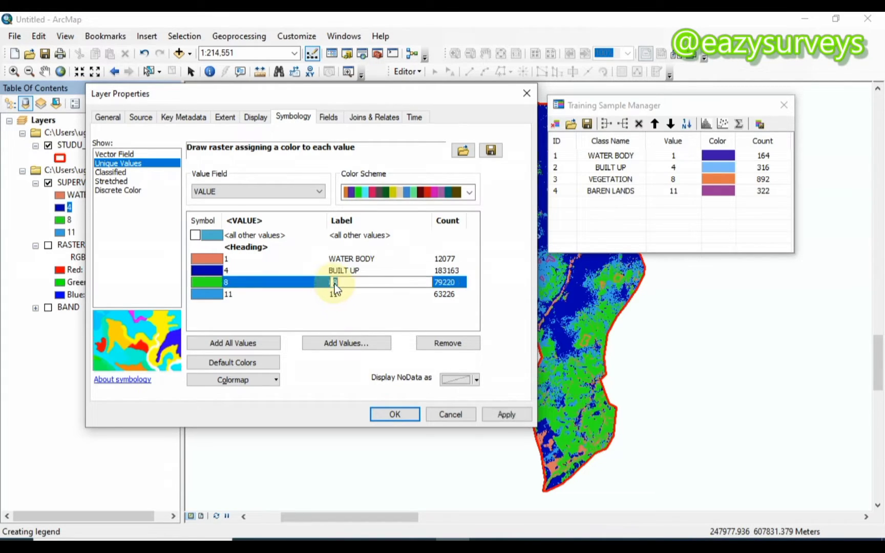
text(VEGETATION)
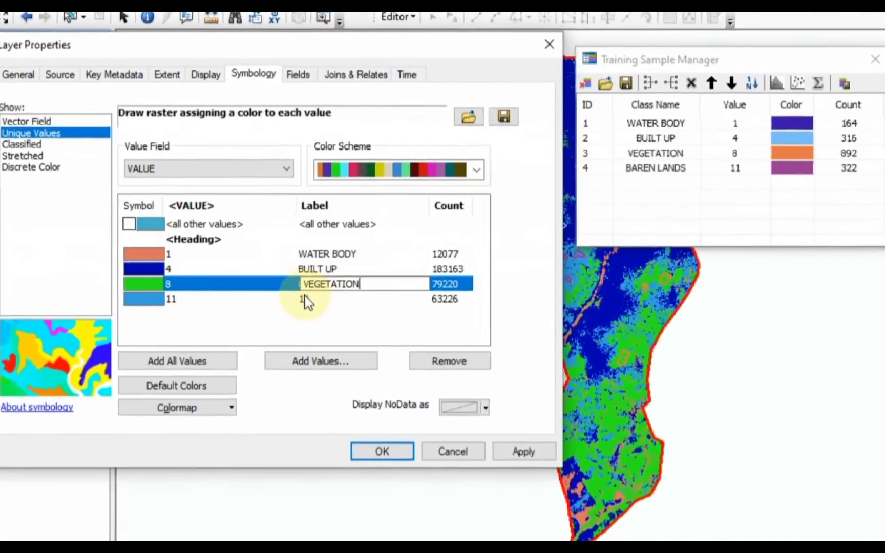
key(Return)
click(335, 295)
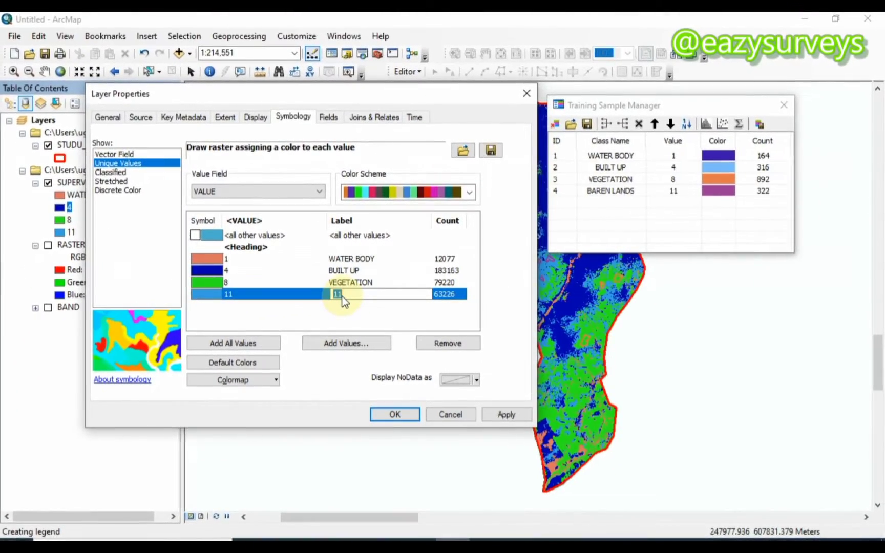
text(BAREN LANDS)
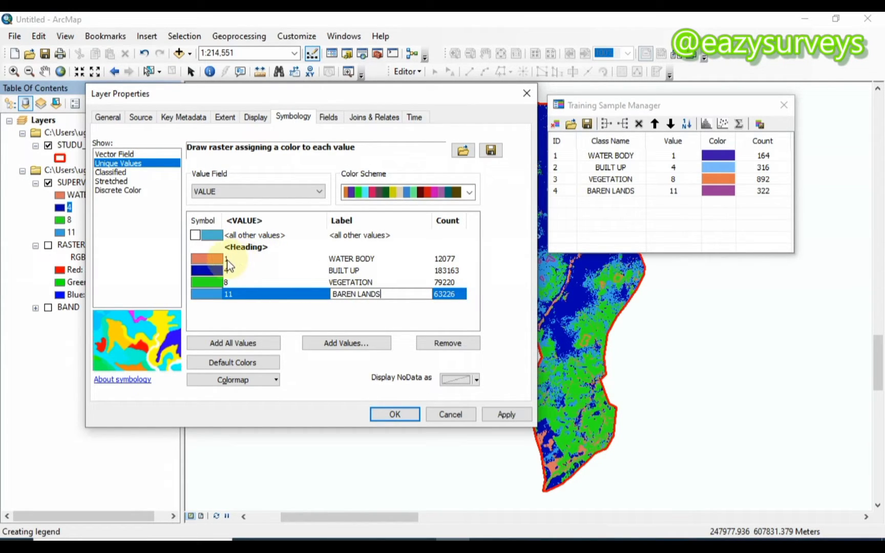
key(Return)
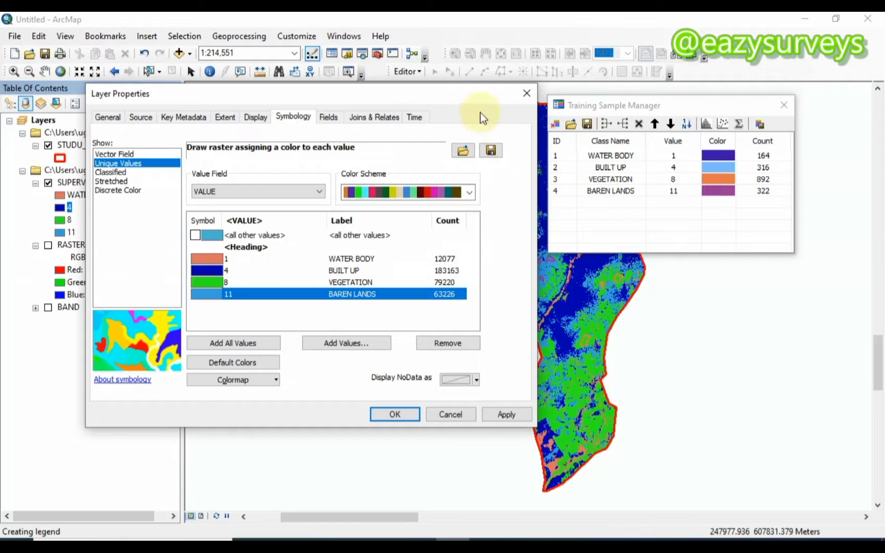
Colour the WATER BODY class dark blue and the BUILT UP class red
click(209, 261)
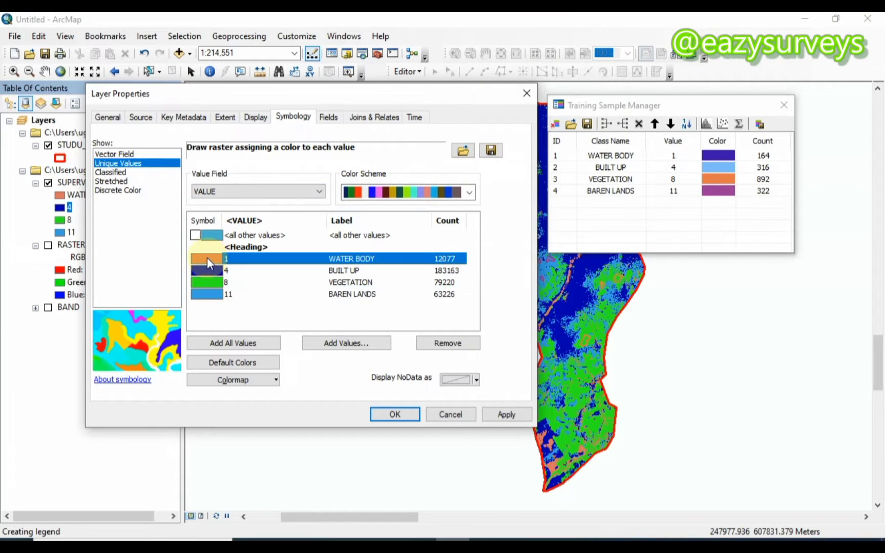
click(207, 257)
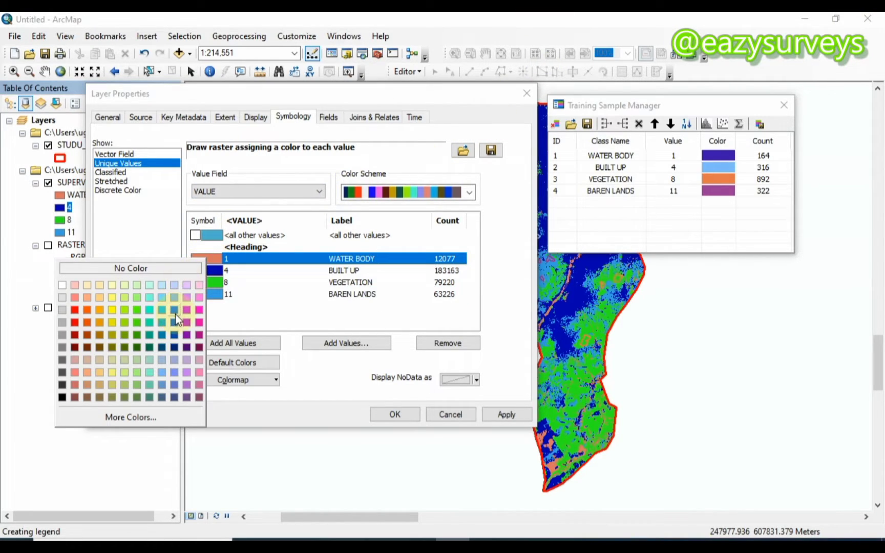
click(178, 330)
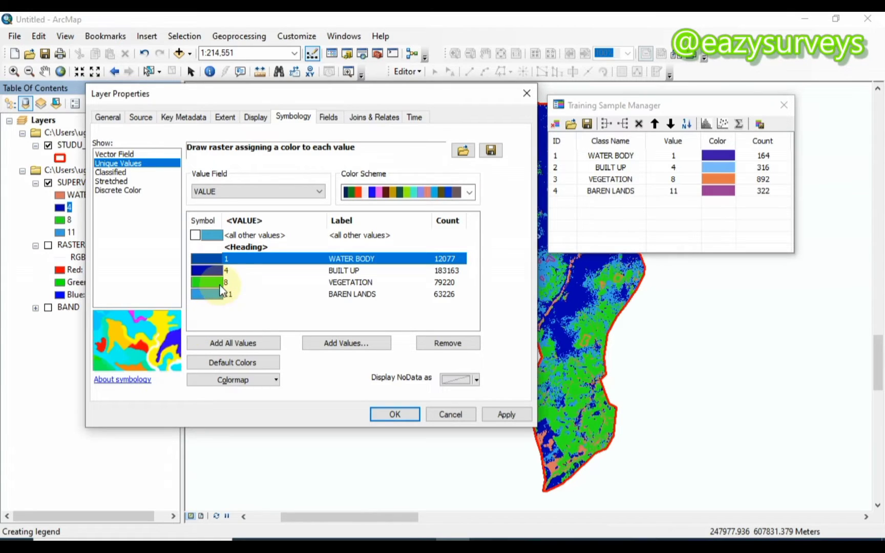
click(210, 269)
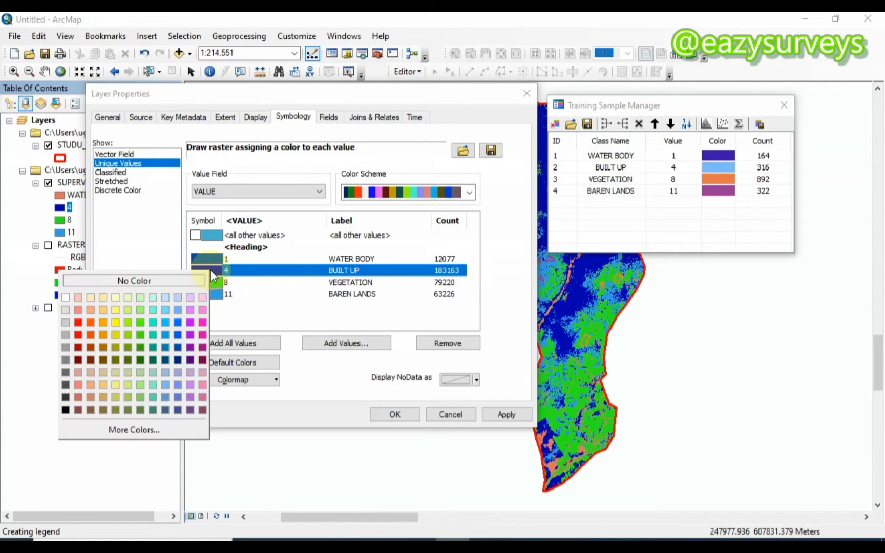
click(78, 335)
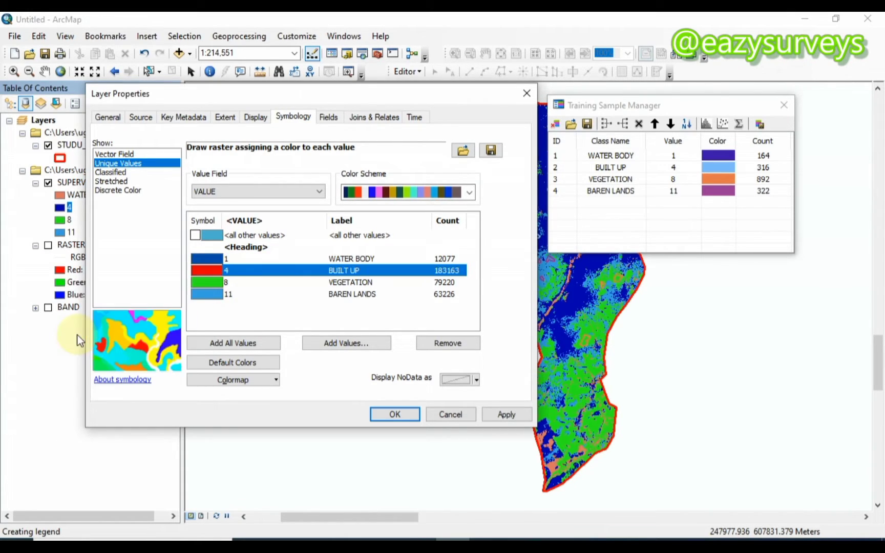
Colour the VEGETATION class dark green and the BAREN LANDS class orange
click(214, 278)
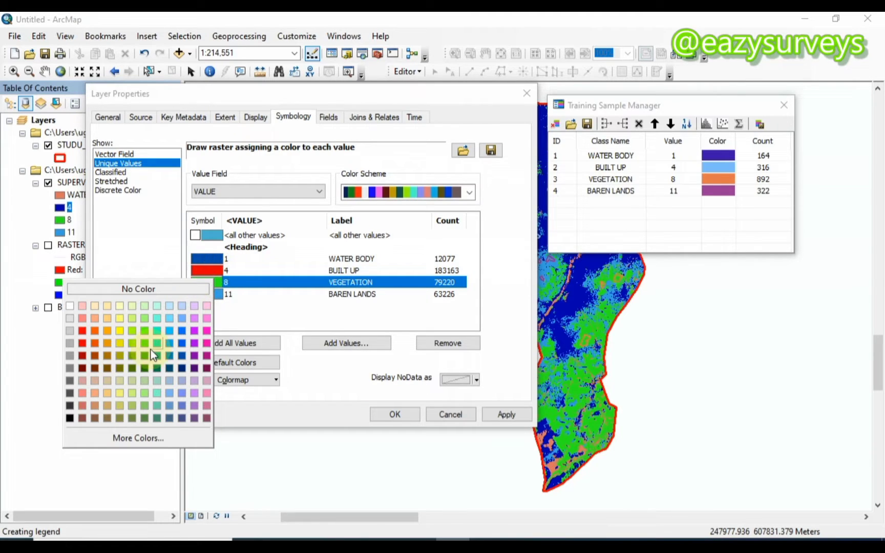
click(146, 356)
click(208, 293)
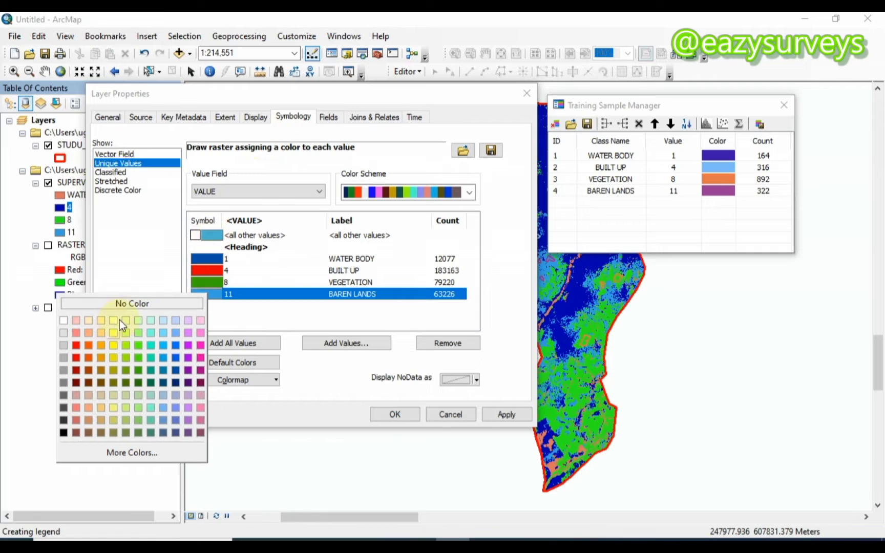
click(102, 345)
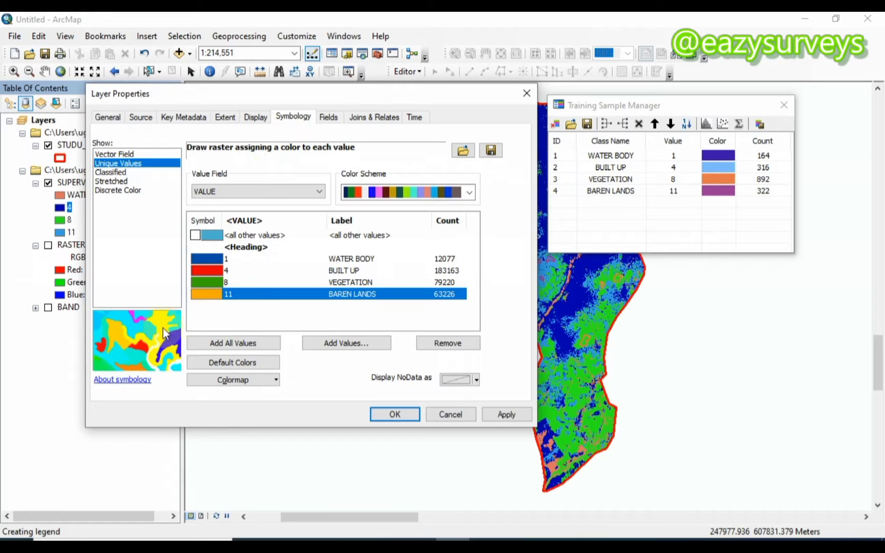
Try a darker red for the BUILT UP class and return it to bright red
click(209, 270)
right_click(208, 269)
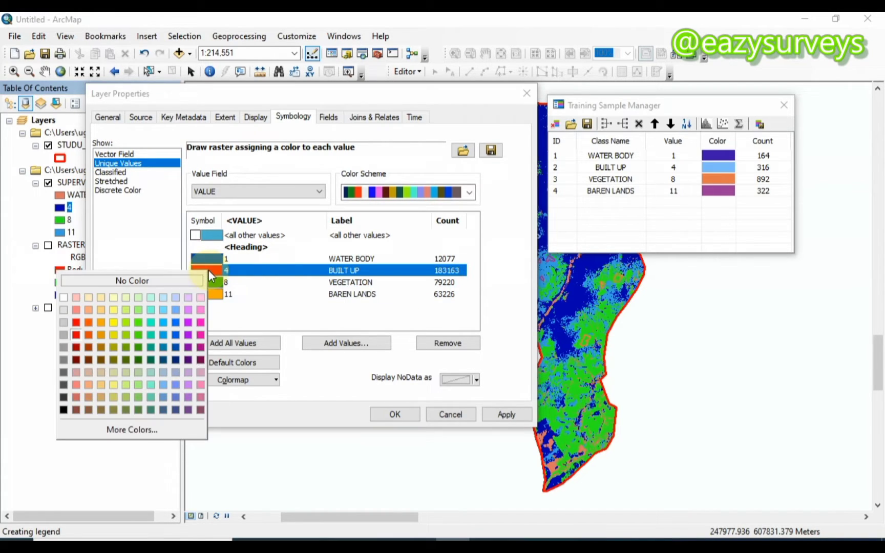
click(78, 353)
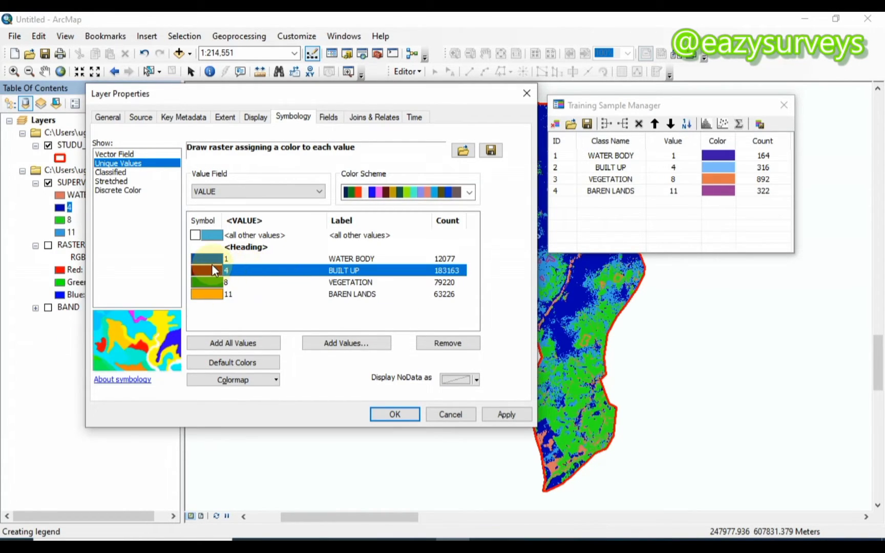
right_click(211, 266)
click(80, 329)
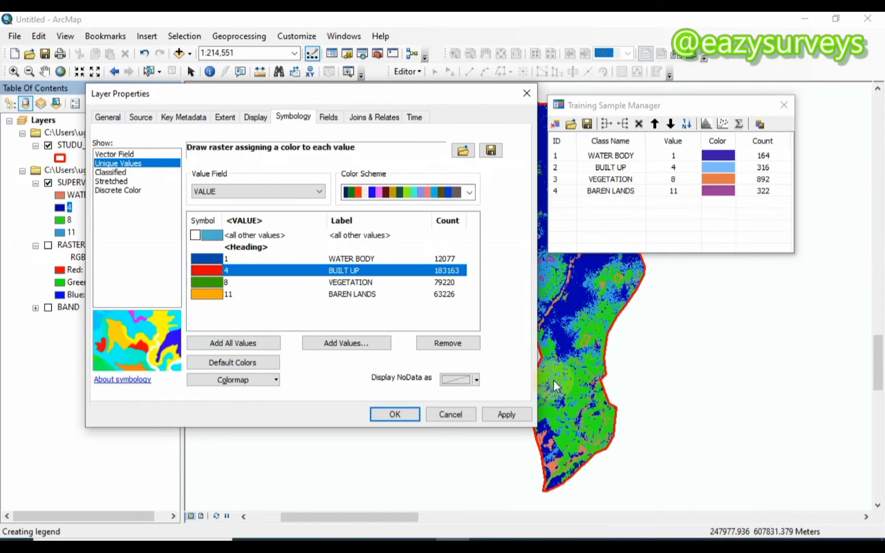
Apply the new class labels and colours to the SUPERVISED layer and close its properties
click(506, 412)
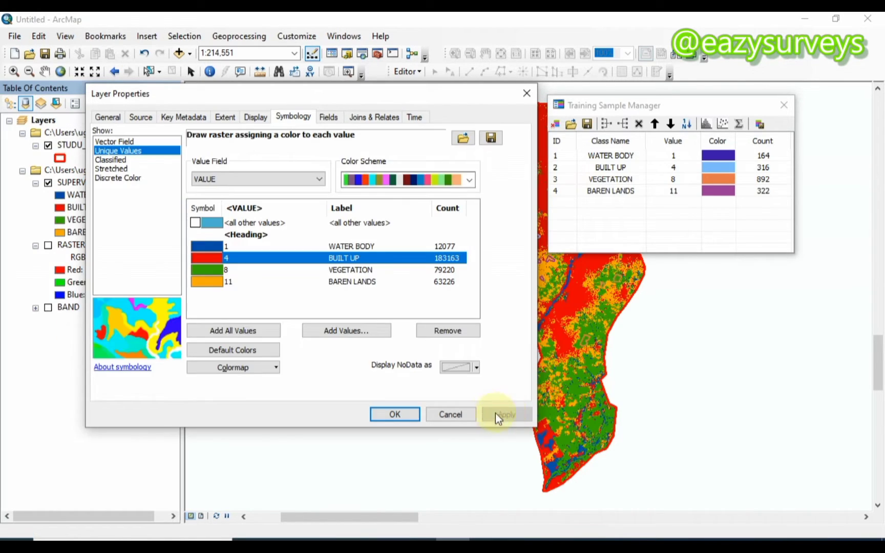
click(408, 415)
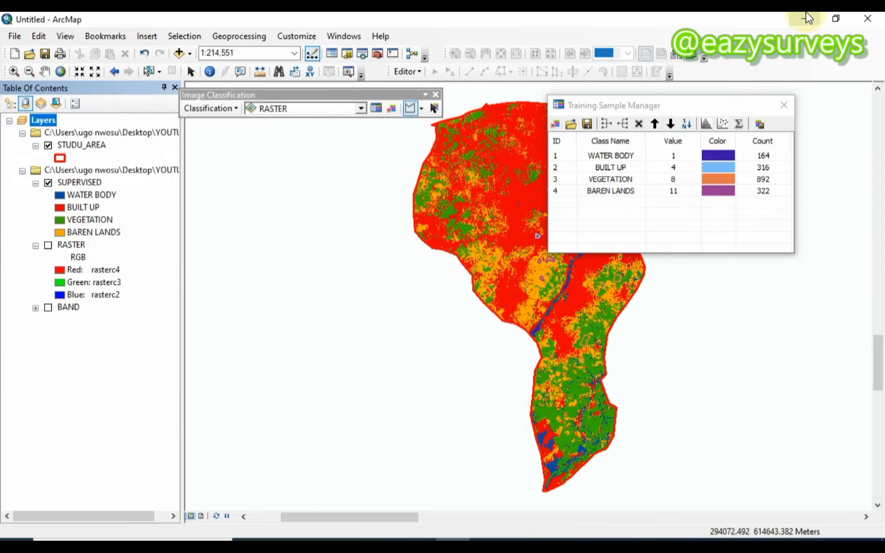
Close the Training Sample Manager and examine the classified map around the southern end and the river
click(784, 105)
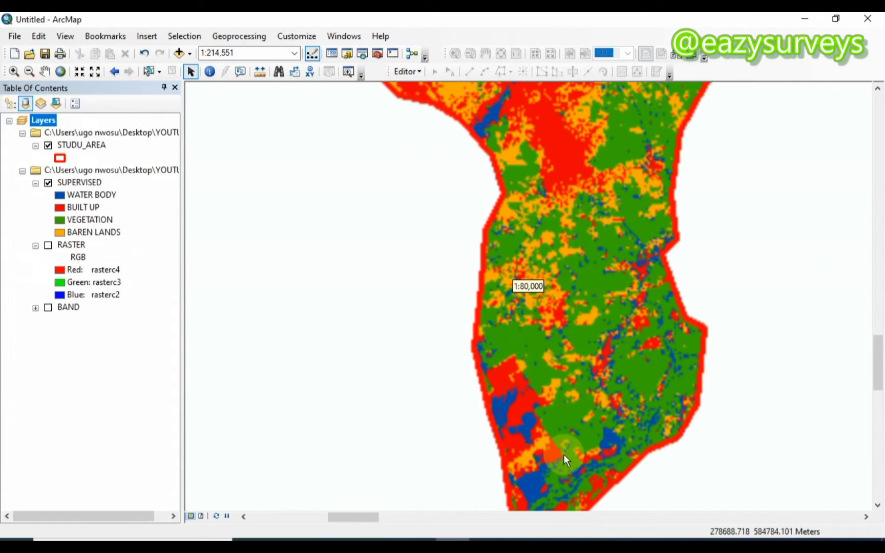
drag(563, 464, 585, 383)
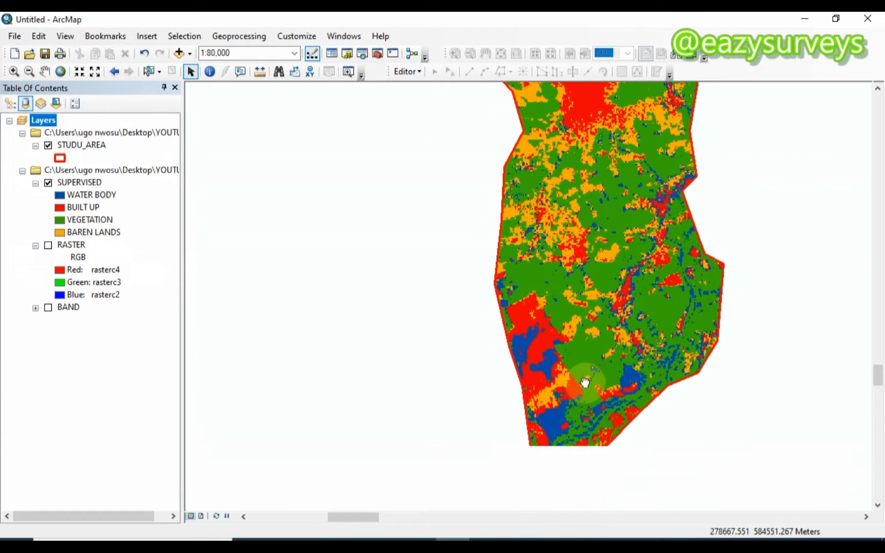
scroll(576, 426, up, 4)
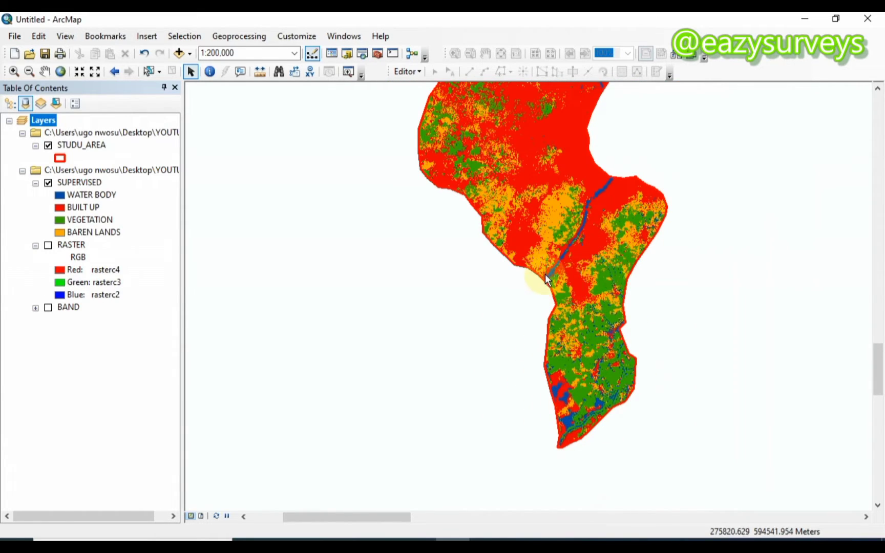
scroll(549, 269, down, 3)
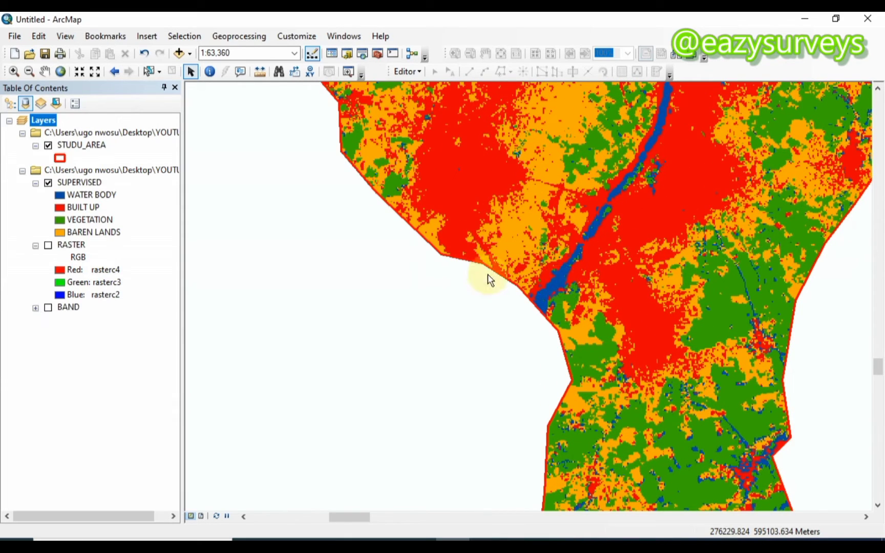
Hide the SUPERVISED layer and display the RASTER composite to view the original imagery around the river
click(48, 183)
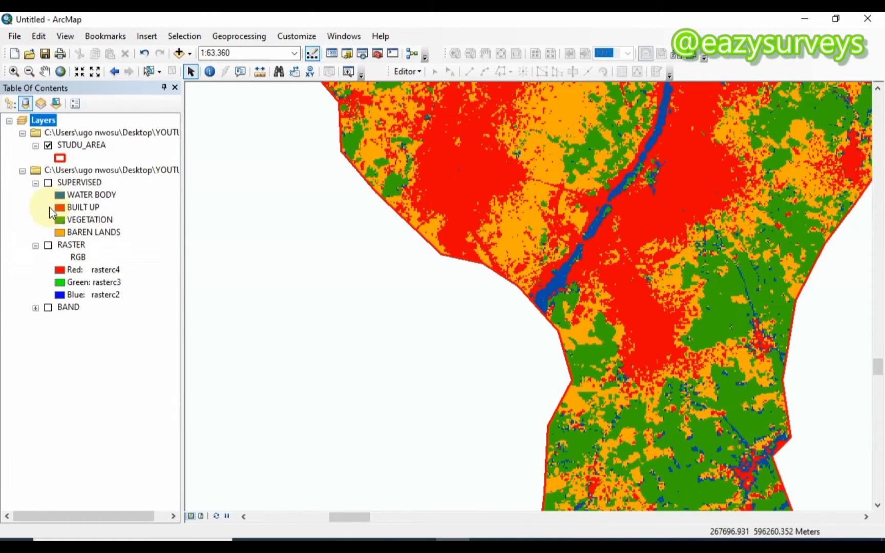
click(48, 245)
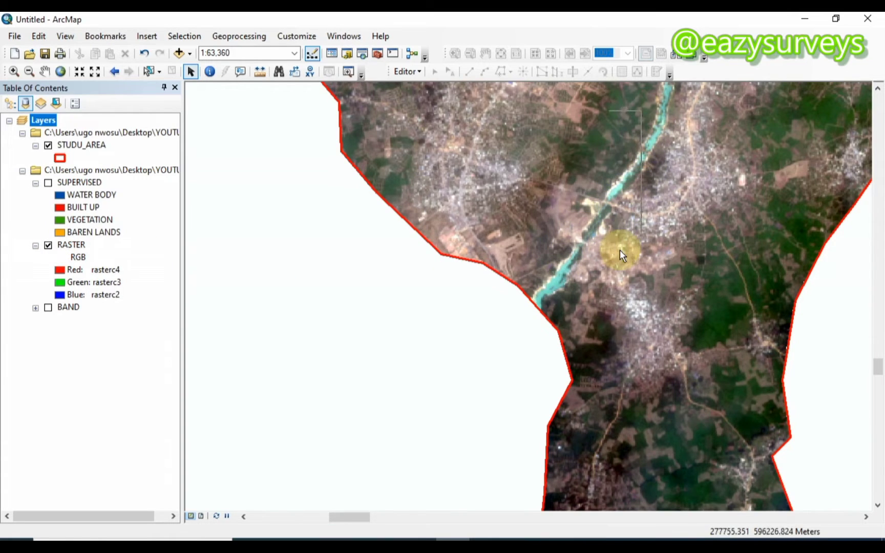
scroll(624, 210, up, 1)
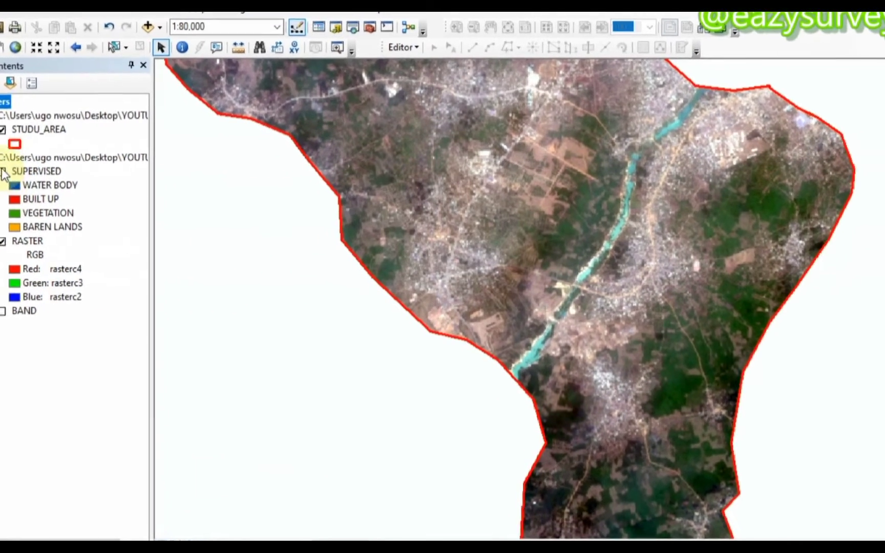
Switch the SUPERVISED layer's visibility on and off over the RASTER composite to compare the classes with the imagery, leaving it visible
click(49, 183)
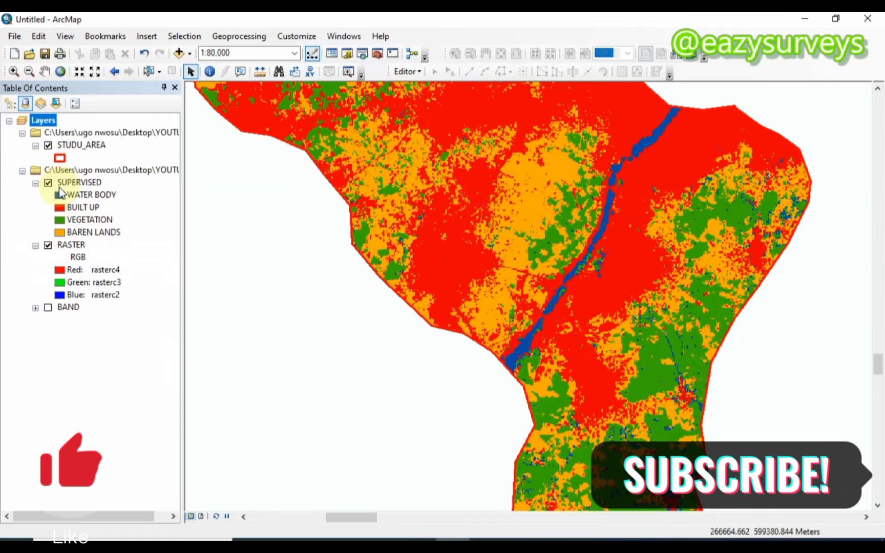
click(49, 182)
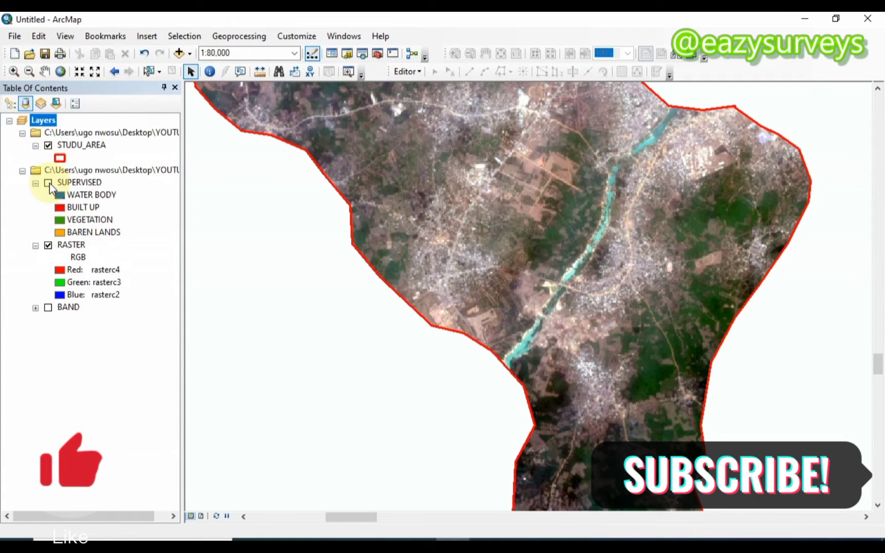
click(48, 183)
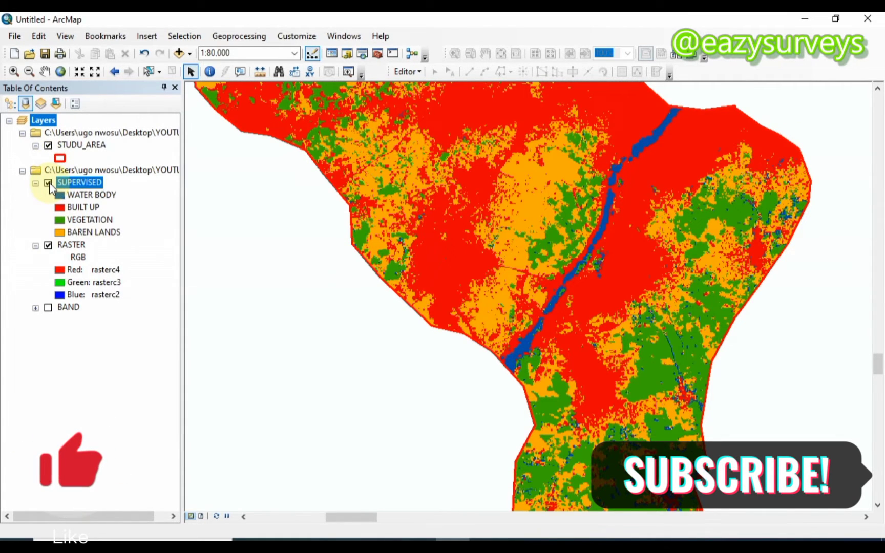
click(48, 183)
click(48, 183)
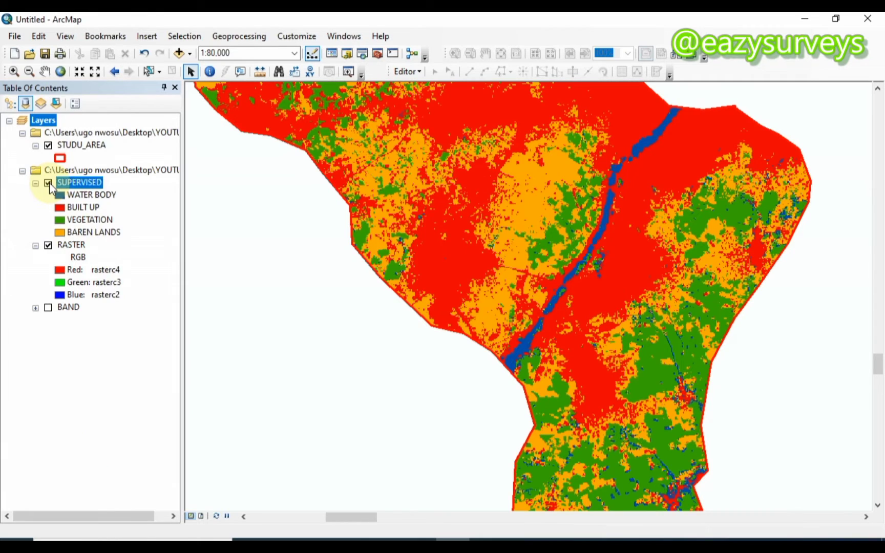
click(48, 183)
click(48, 183)
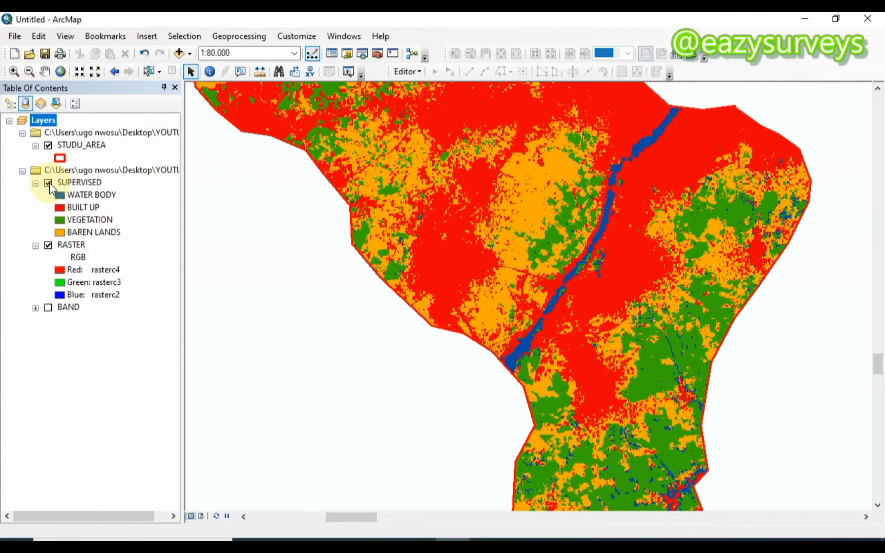
click(49, 183)
click(48, 183)
click(49, 183)
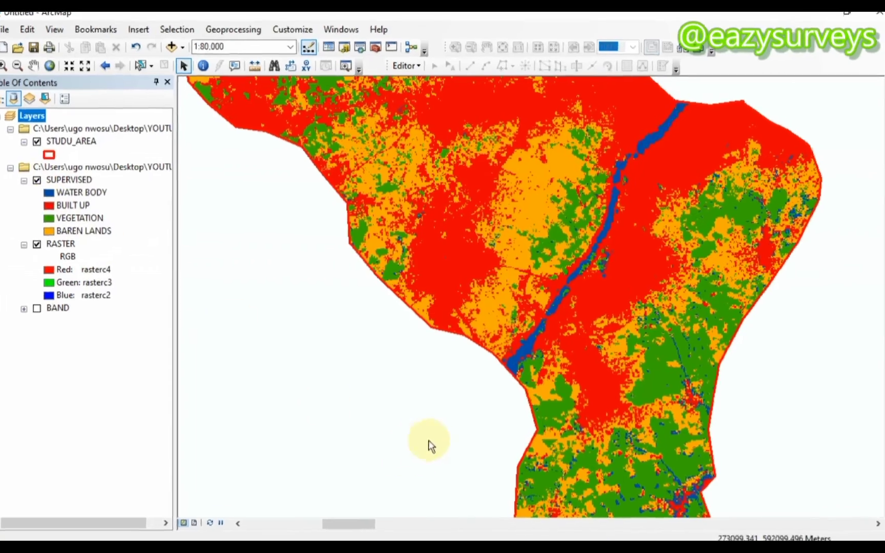
scroll(430, 449, up, 3)
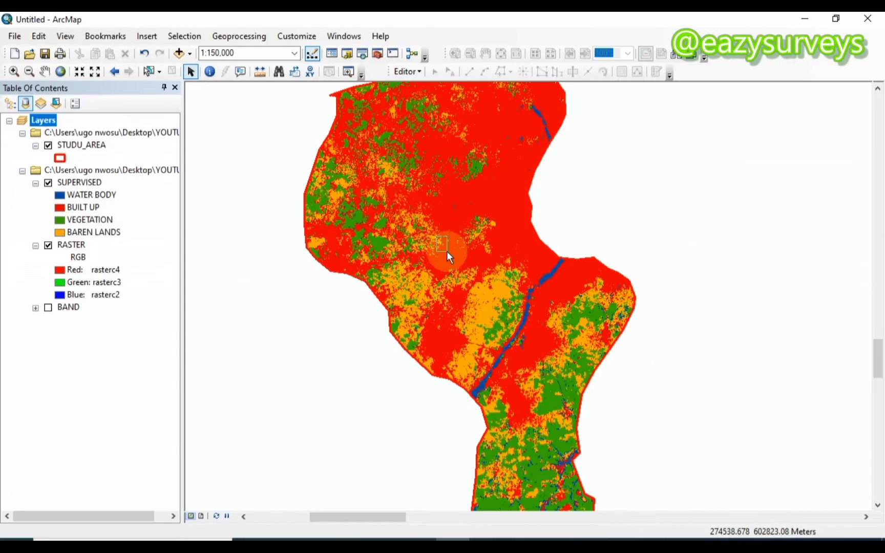
scroll(447, 251, down, 1)
Hide the RASTER composite and zoom the map to the full extent of the SUPERVISED layer
click(71, 245)
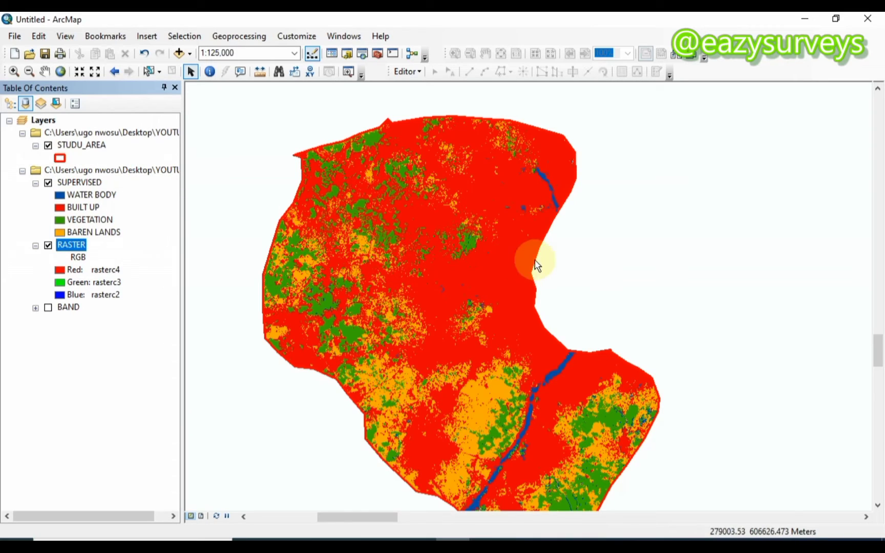
click(190, 53)
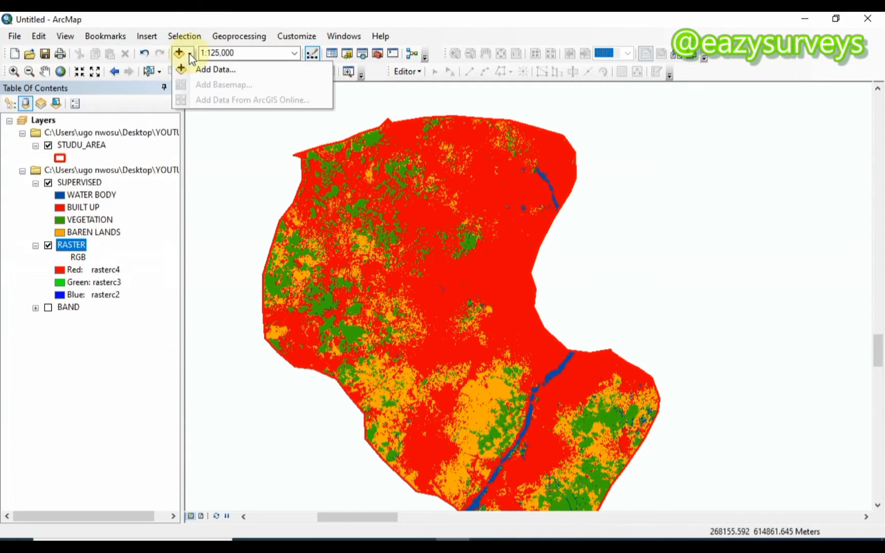
click(190, 54)
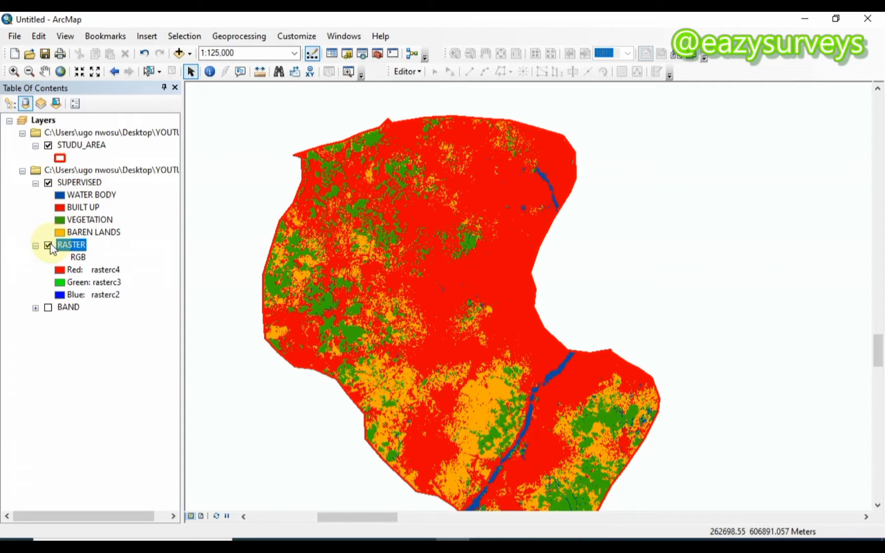
right_click(82, 186)
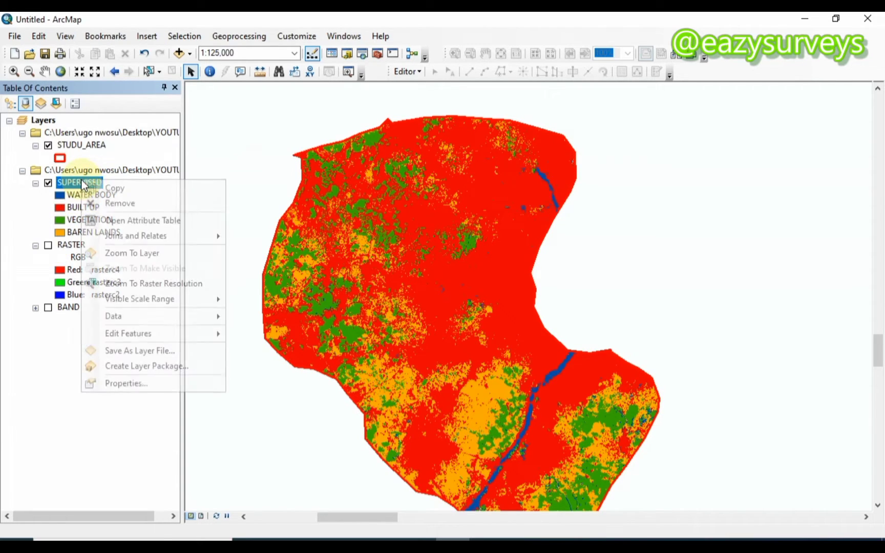
click(130, 256)
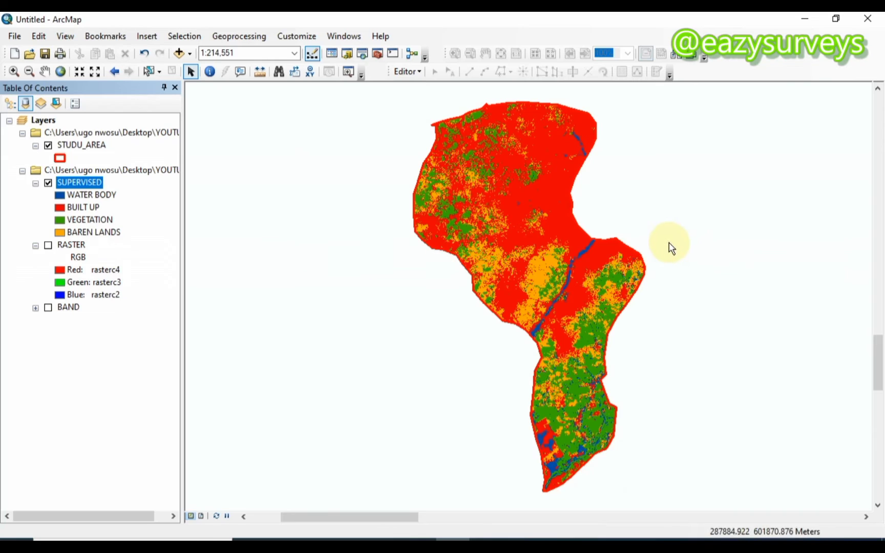